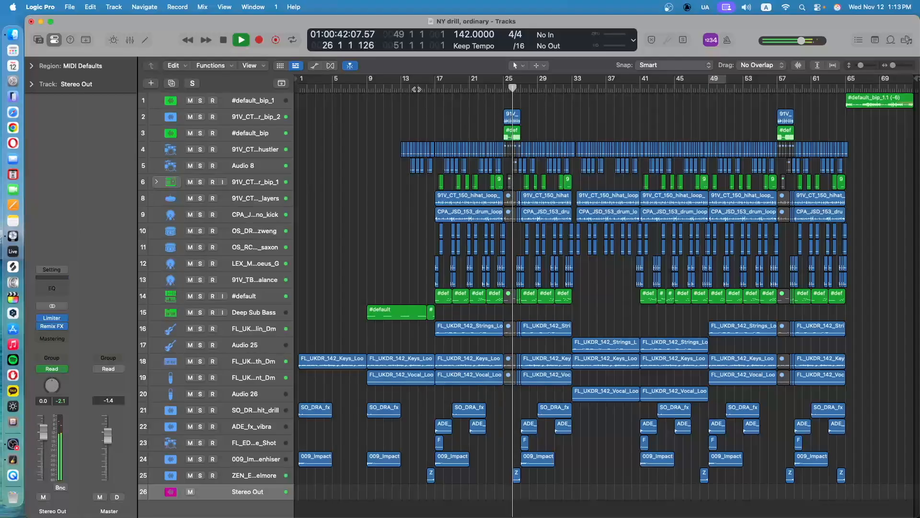
- Stop playback, return the playhead to bar 1, and solo the Dior Synth keys loop track
key(space)
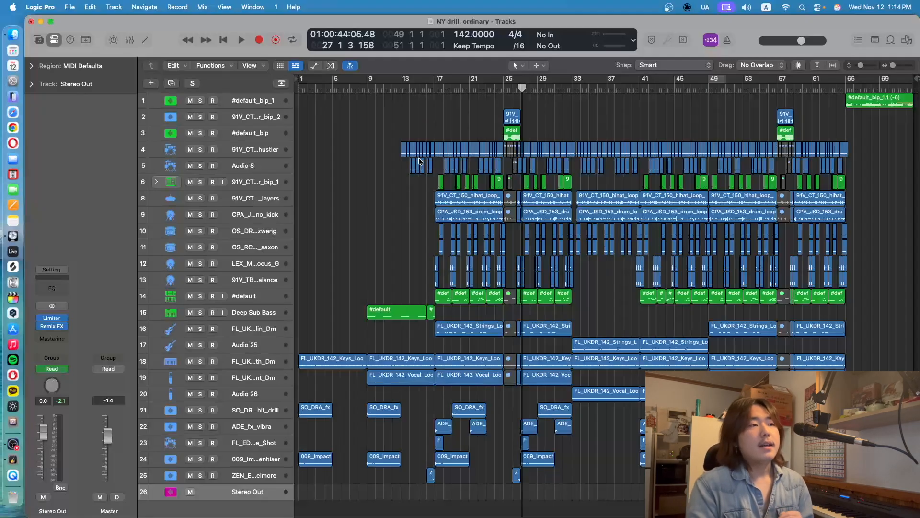
key(Return)
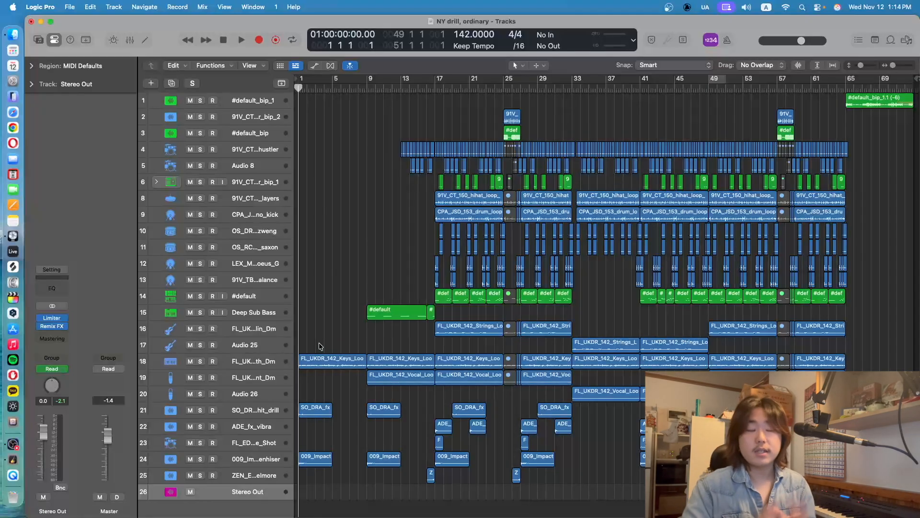
key(super+Down)
key(super+Down)
key(super+Down)
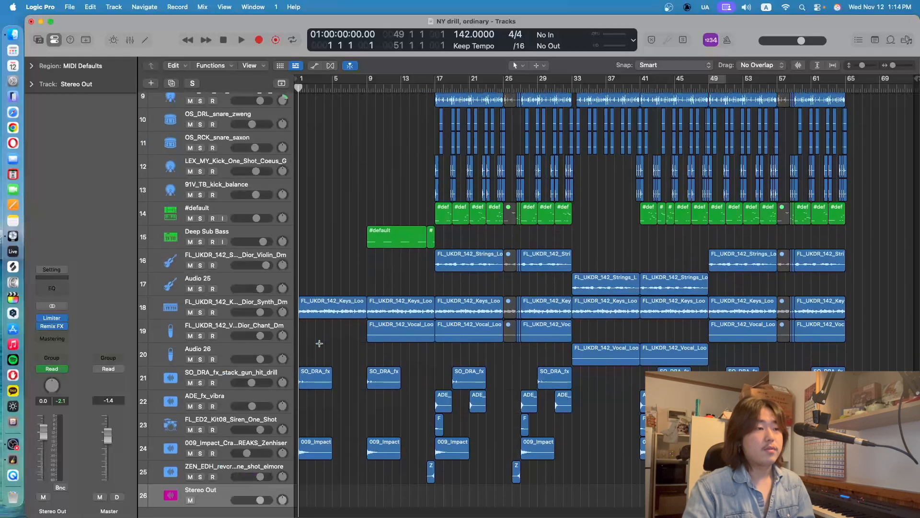
key(super+Right)
key(super+Right)
key(super+Right)
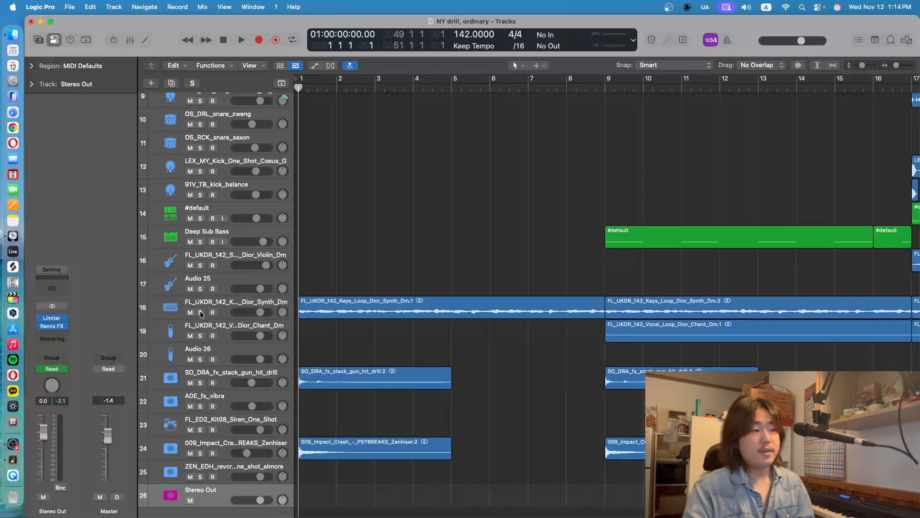
click(201, 313)
click(224, 312)
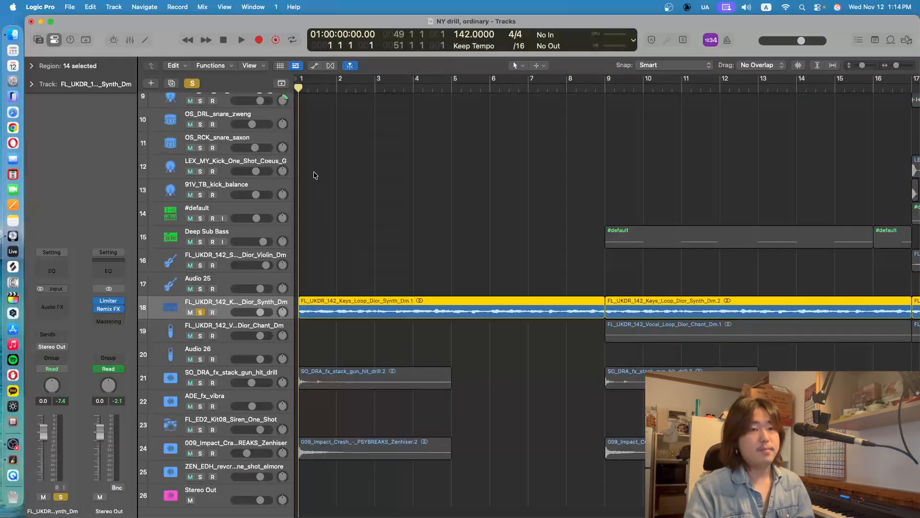
click(380, 200)
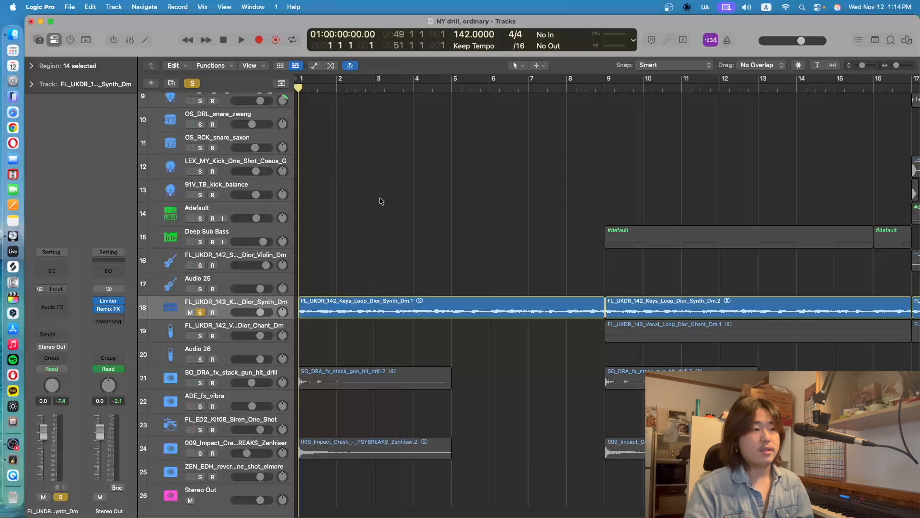
- Listen to the soloed Dior Synth keys loop from bar 1 up to bar 9
key(space)
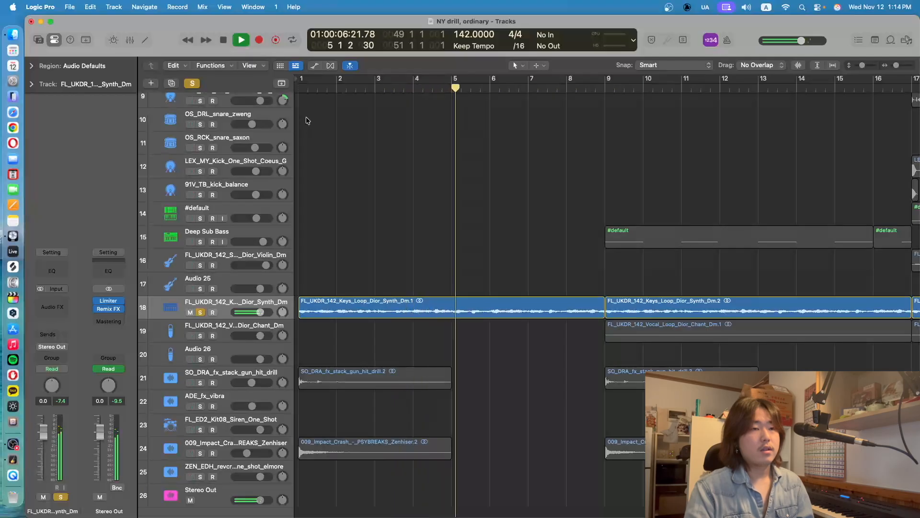
scroll(307, 120, right, 5)
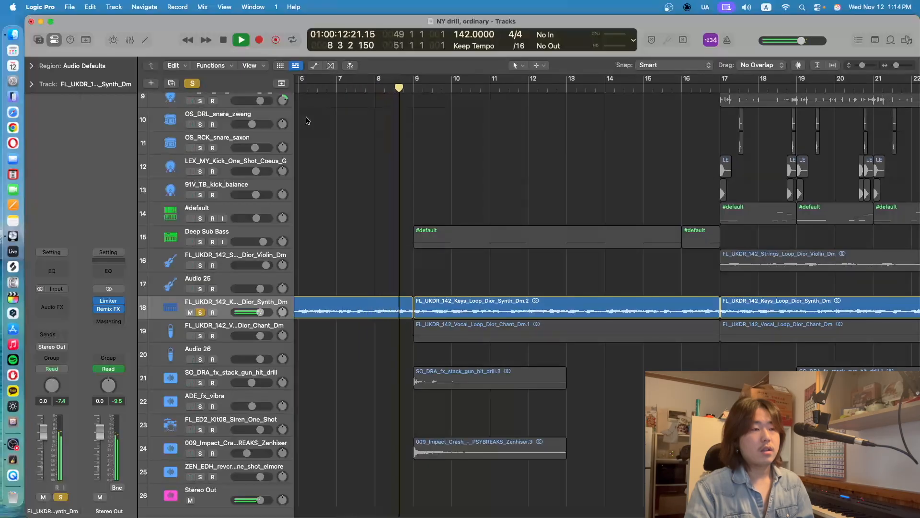
key(space)
- Examine the notes of the #default regions between bars 17 and 33 in the Piano Roll
key(super+Left)
key(super+Left)
key(super+Left)
key(super+Left)
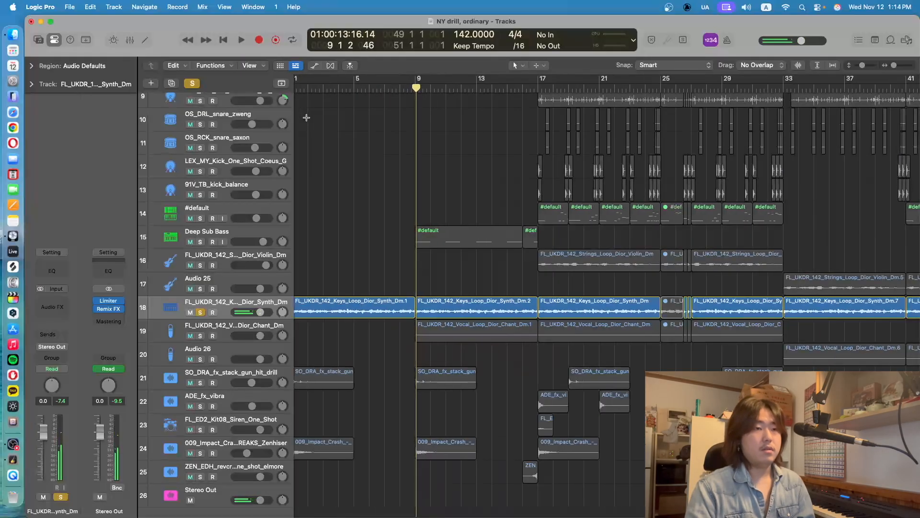
drag(675, 229, 480, 214)
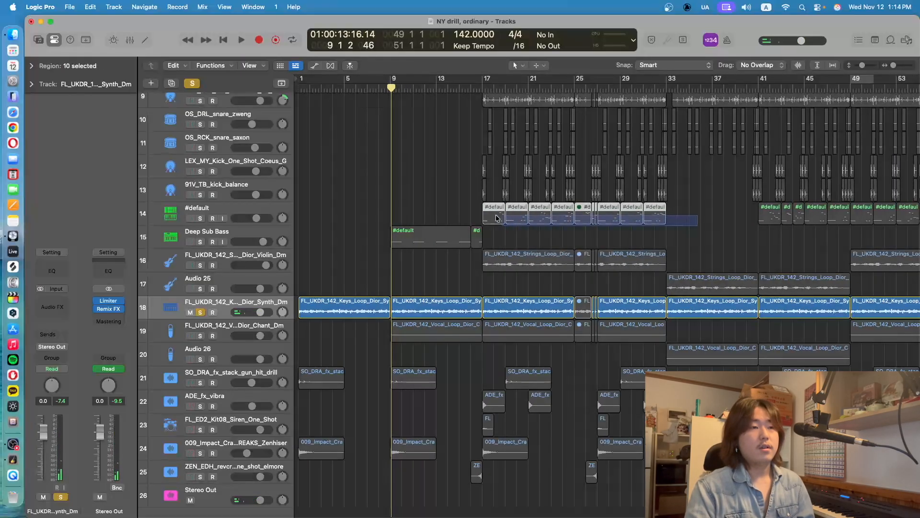
click(143, 39)
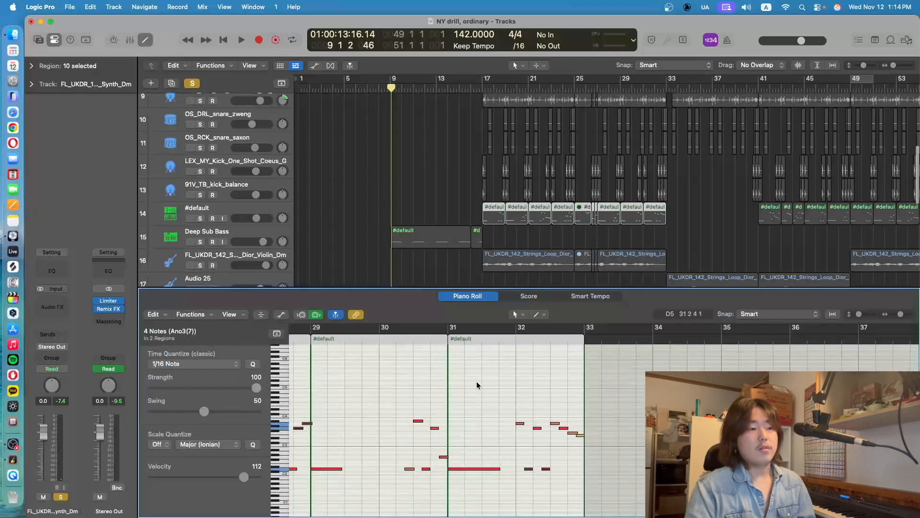
scroll(477, 385, right, 5)
scroll(477, 384, left, 6)
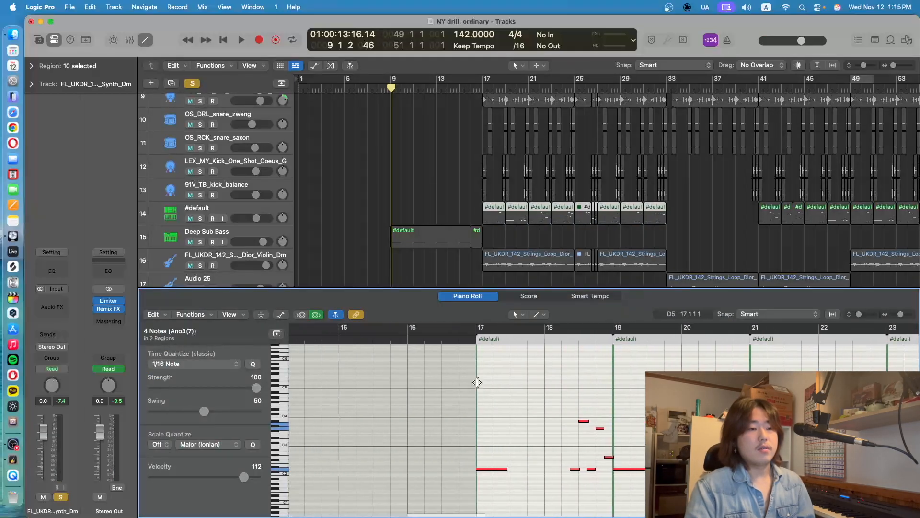
drag(645, 484, 415, 463)
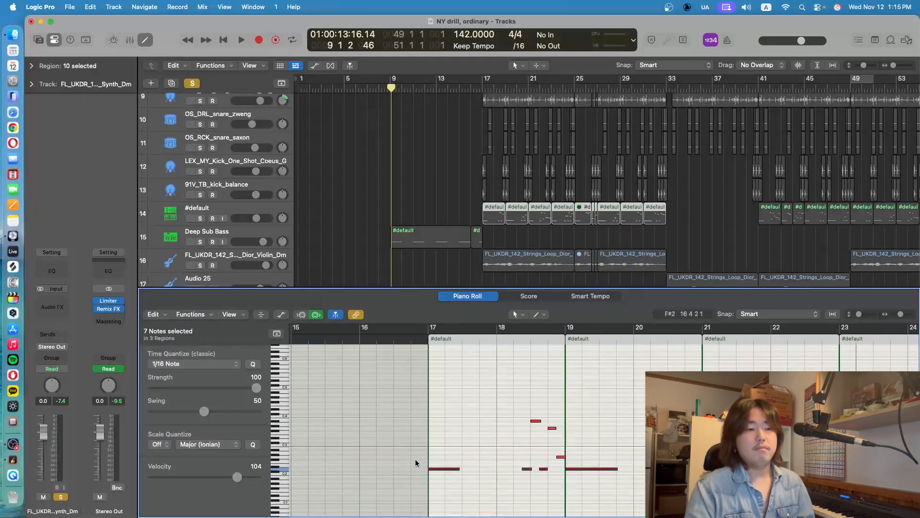
scroll(504, 464, right, 5)
drag(777, 484, 535, 464)
scroll(539, 465, right, 5)
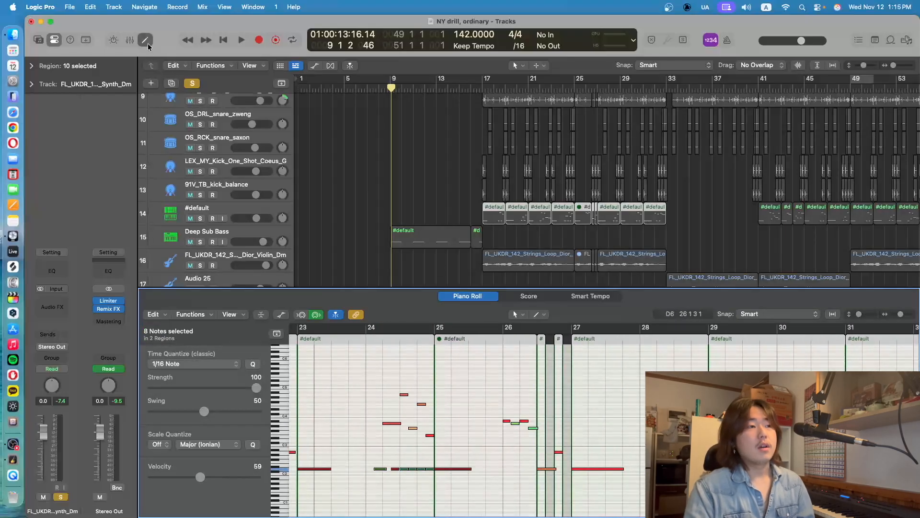
click(145, 39)
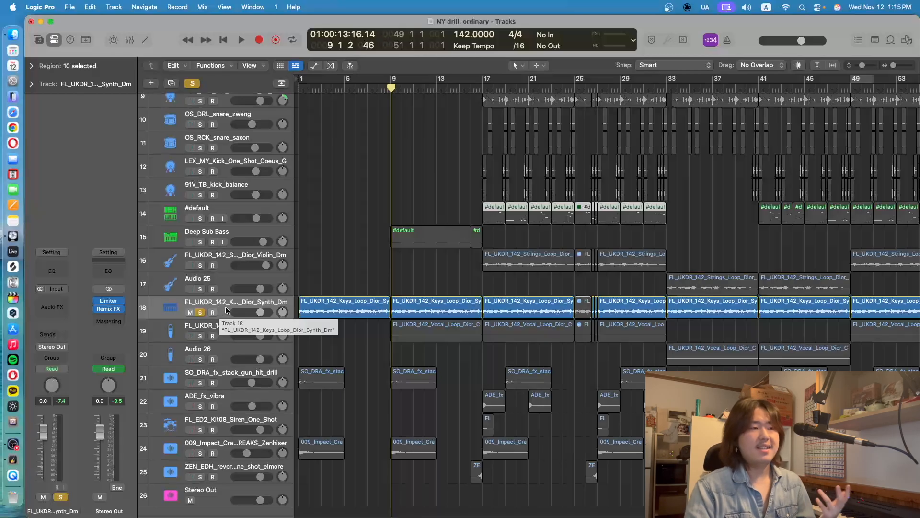
- Review the track list from bar 1, then examine where the first #default region on track 14 enters at bar 17
key(Return)
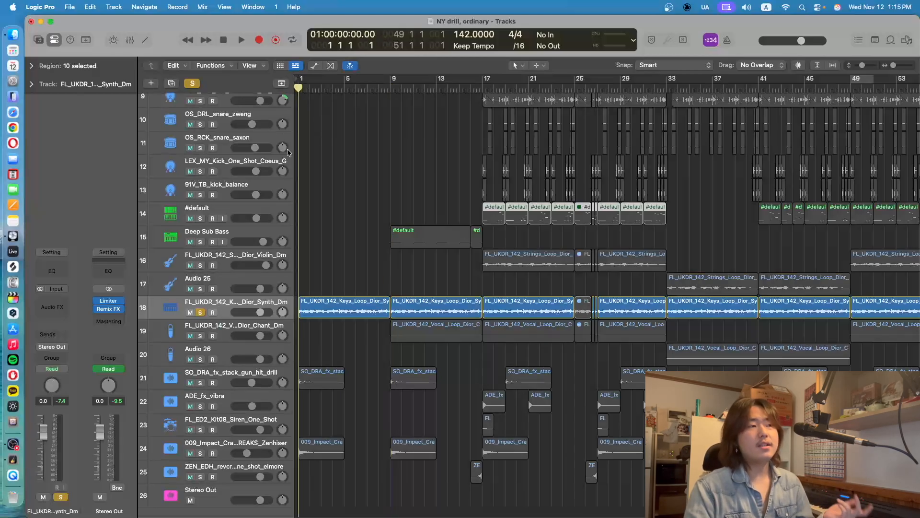
scroll(287, 154, up, 5)
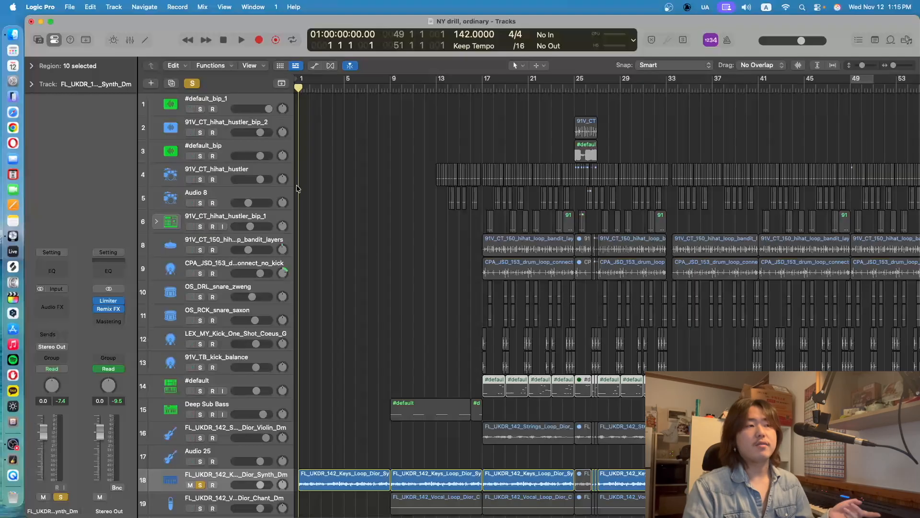
scroll(296, 188, down, 6)
scroll(297, 188, down, 1)
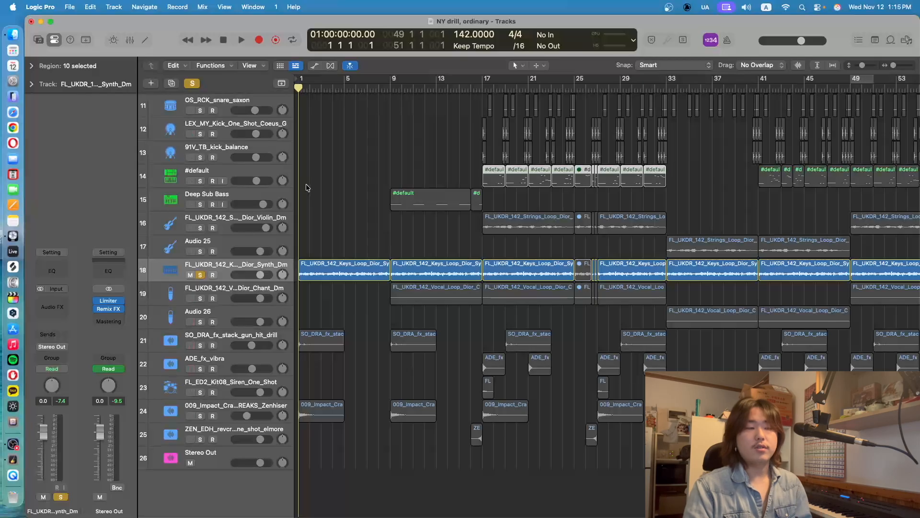
click(489, 86)
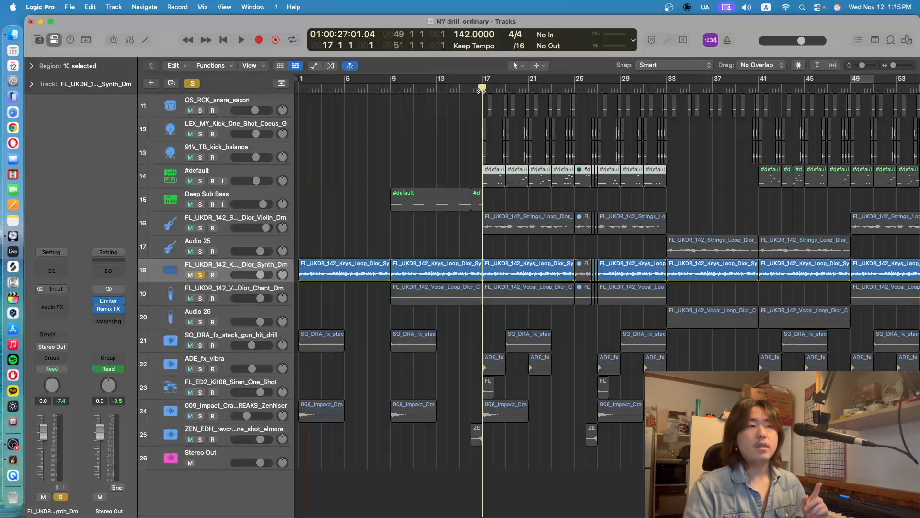
drag(467, 186, 527, 166)
drag(454, 178, 496, 180)
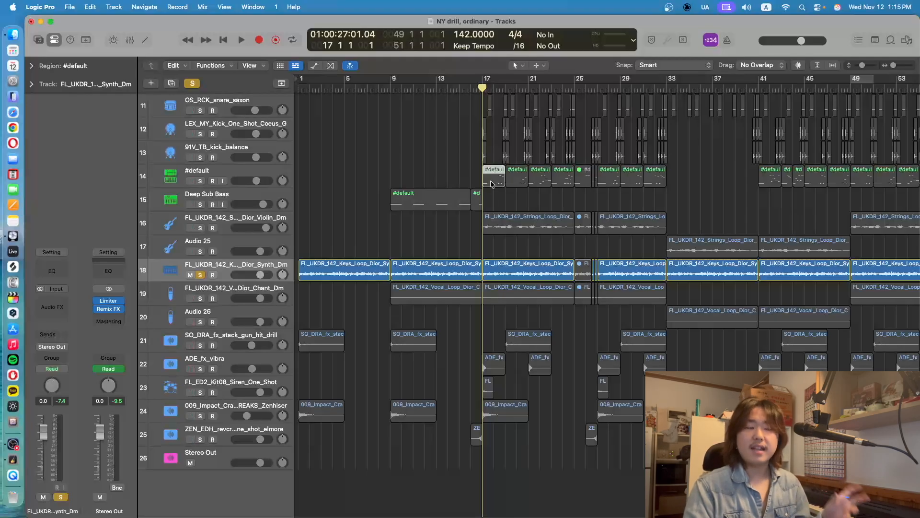
click(397, 176)
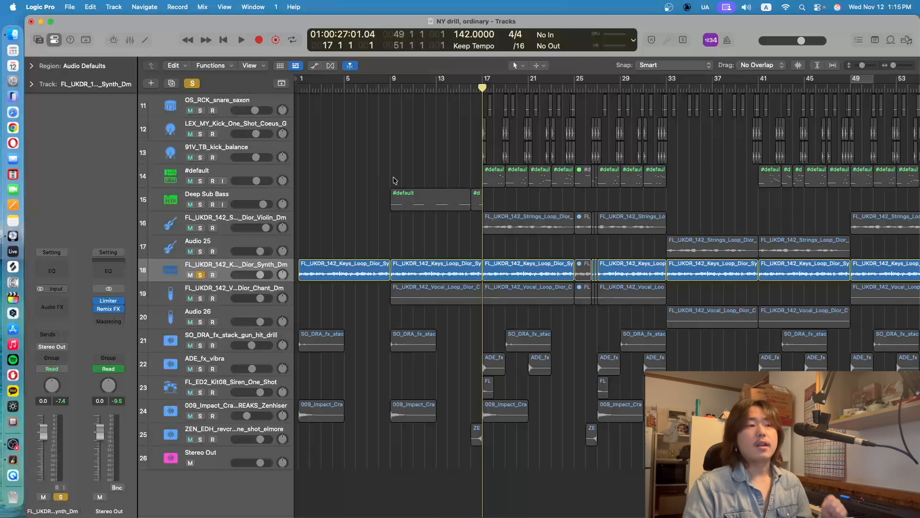
- Set the cycle range from bar 1 to bar 9 and listen to the soloed keys loop within it
click(391, 88)
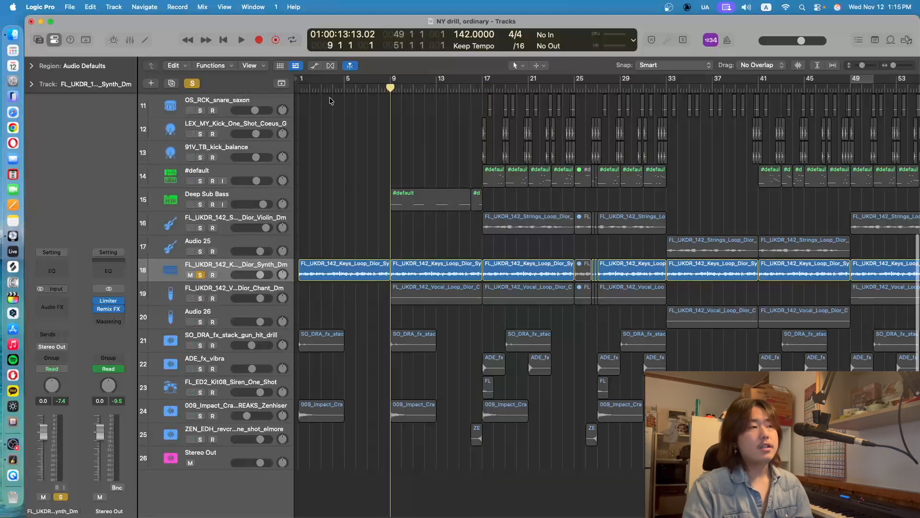
click(299, 88)
drag(300, 80, 388, 98)
key(space)
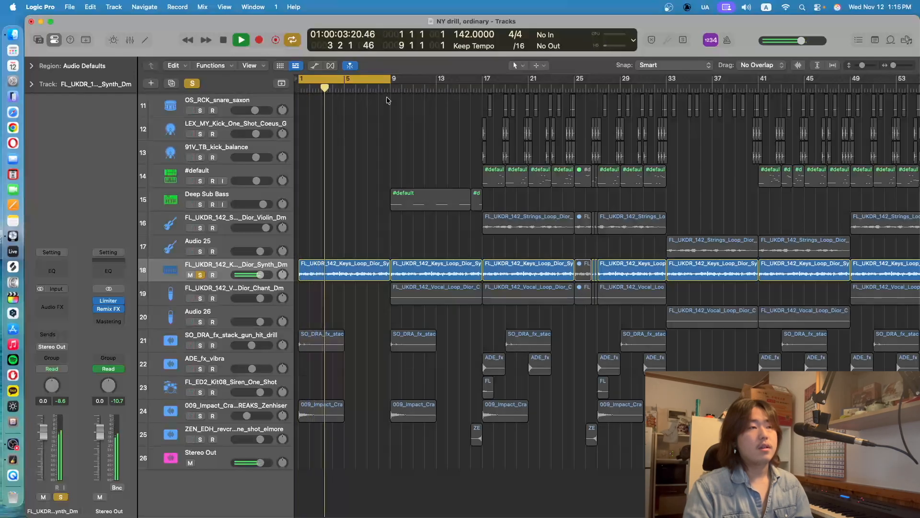
key(super+Right)
key(super+Right)
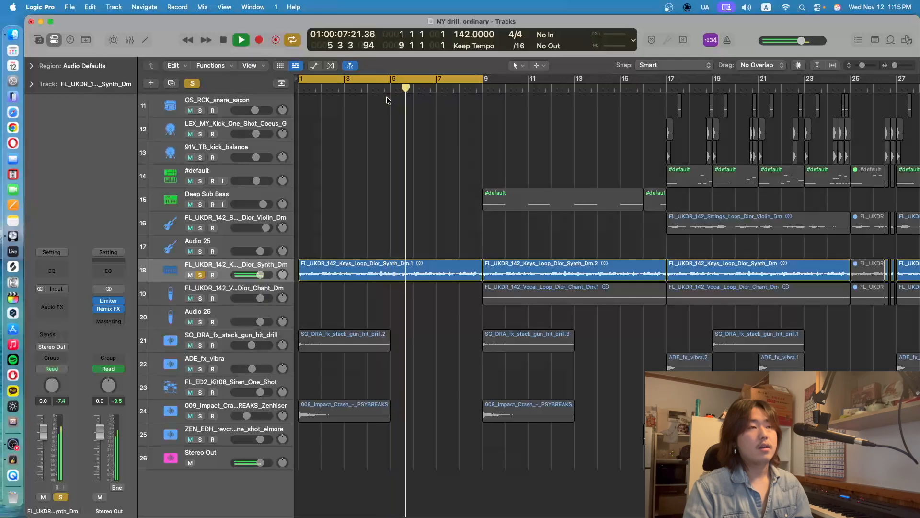
scroll(397, 123, up, 1)
scroll(398, 123, up, 1)
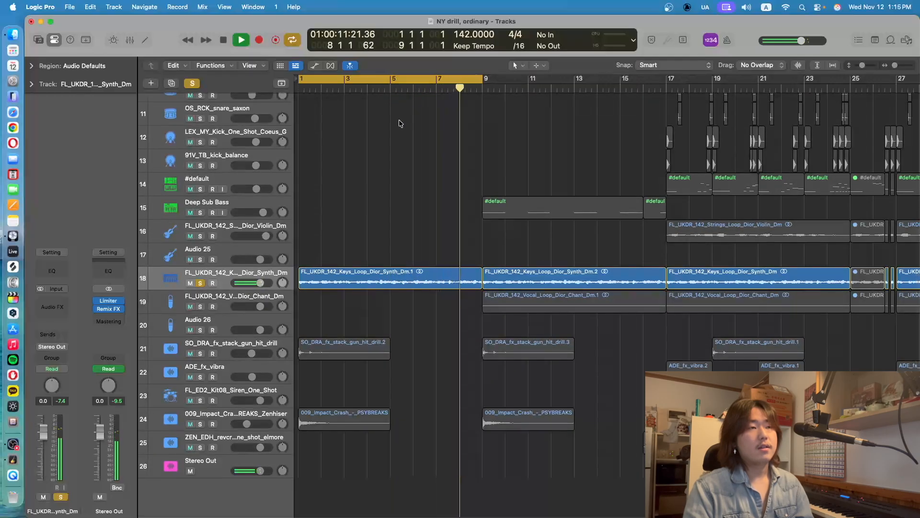
key(space)
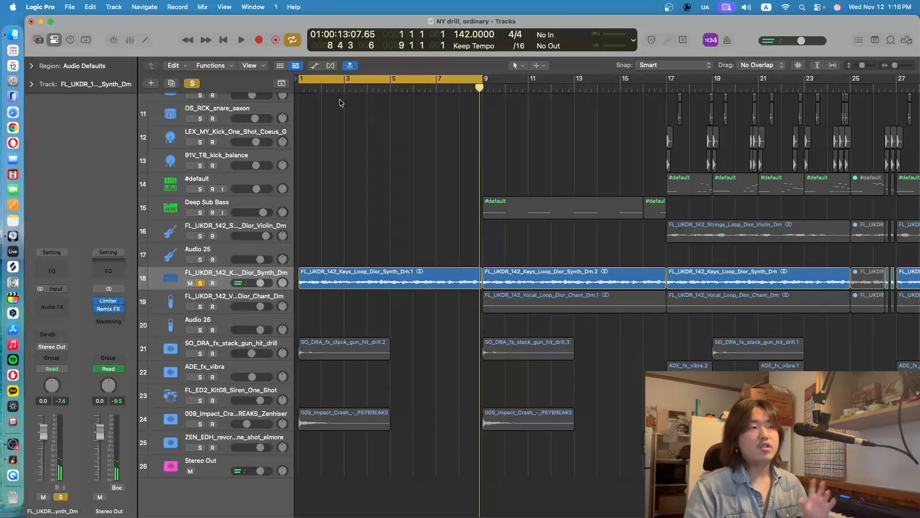
- Widen the track headers so longer track names fit, and turn off cycle mode
drag(300, 89, 339, 103)
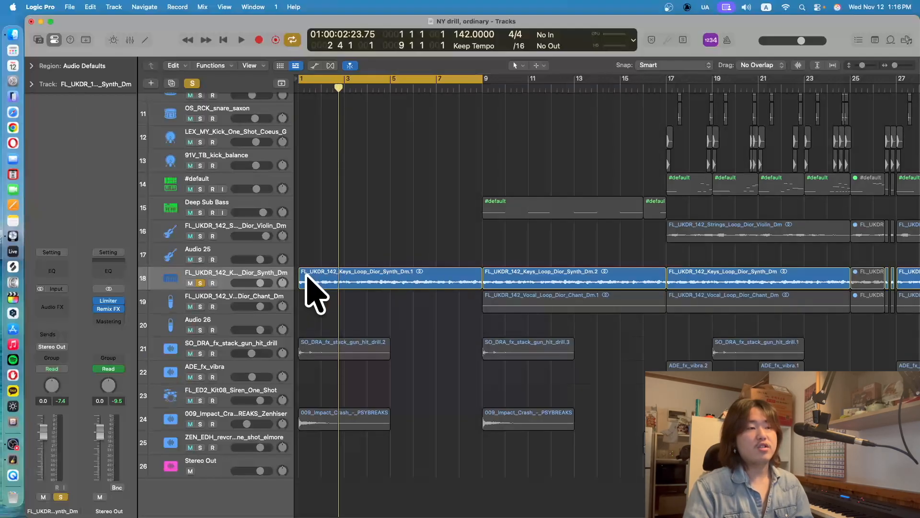
drag(294, 240, 320, 274)
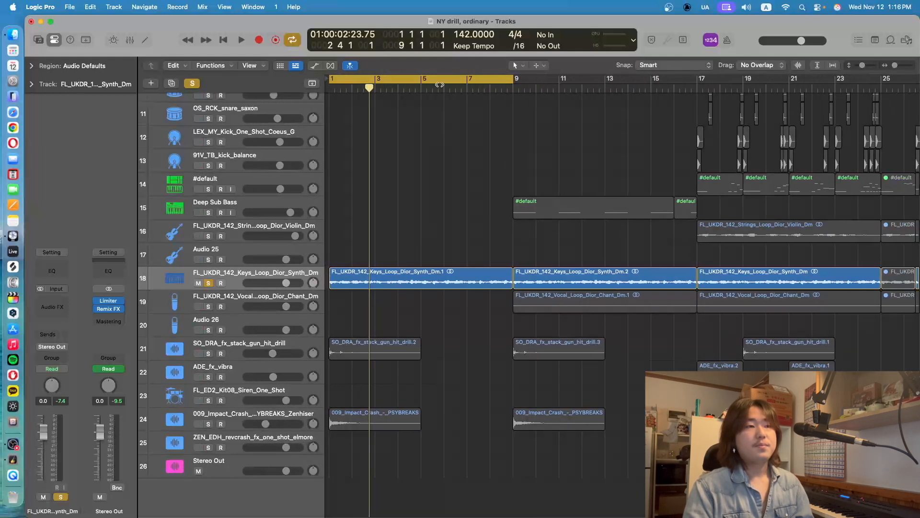
click(441, 82)
- Move the playhead to bar 9 and select the Dior Synth keys loop region starting there
scroll(436, 147, up, 5)
scroll(436, 146, down, 5)
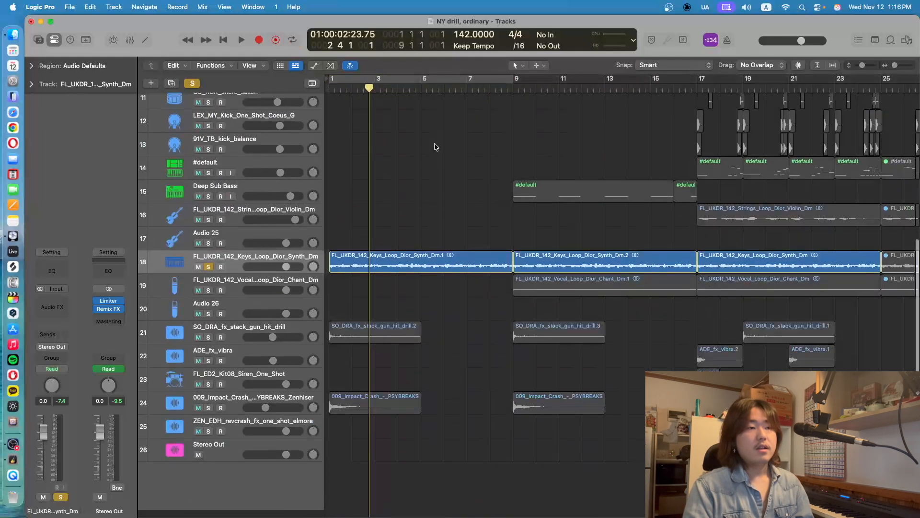
scroll(434, 143, right, 5)
click(411, 90)
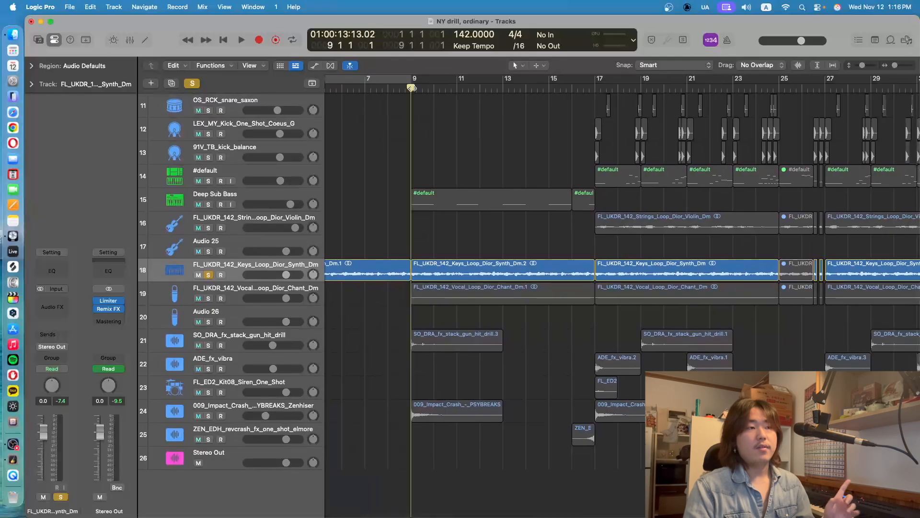
scroll(409, 91, left, 1)
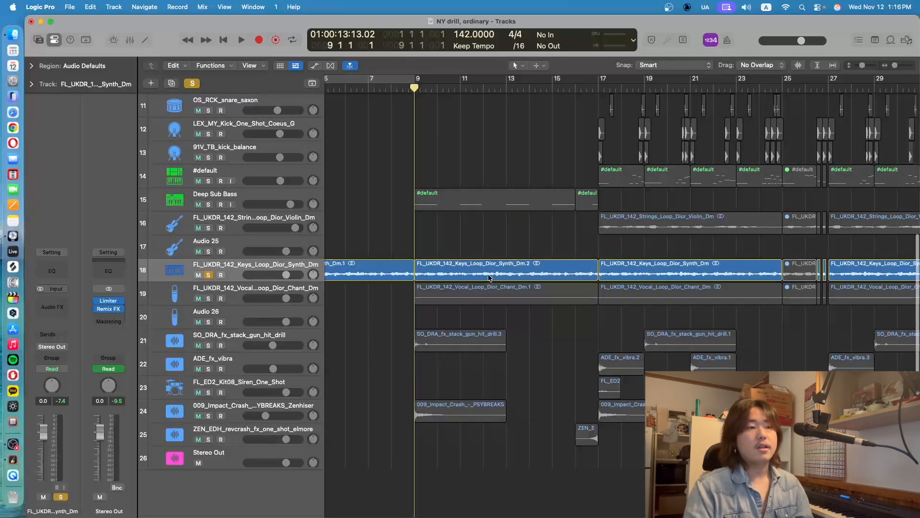
click(420, 266)
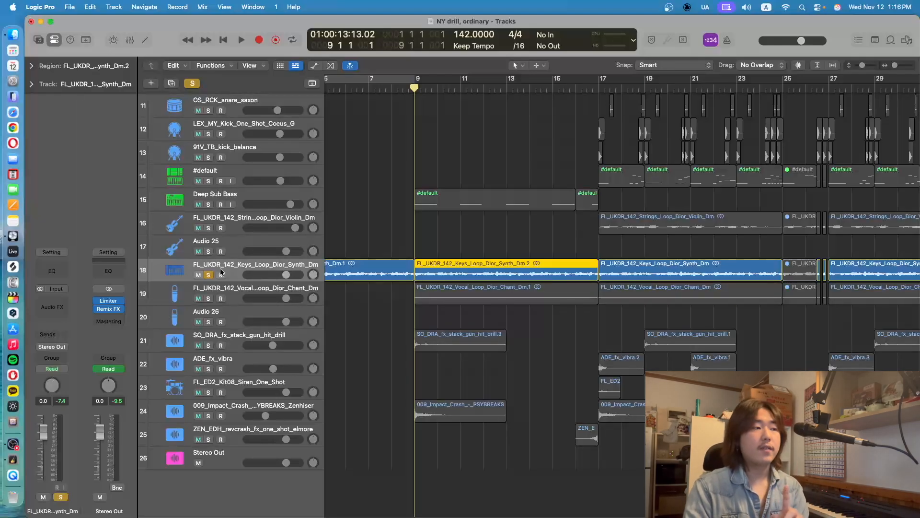
- Insert the Cableguys HalfTime effect on the Dior Synth keys loop track
click(58, 306)
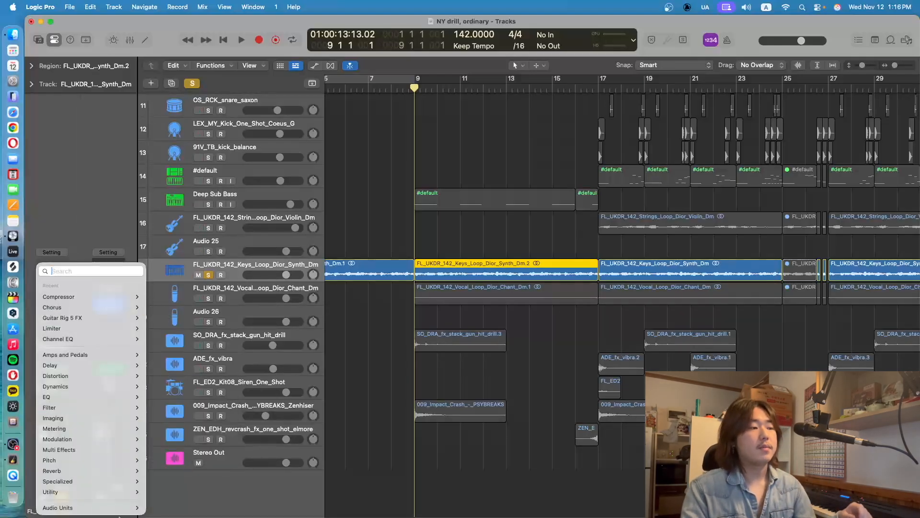
mouse_move(118, 508)
mouse_move(183, 414)
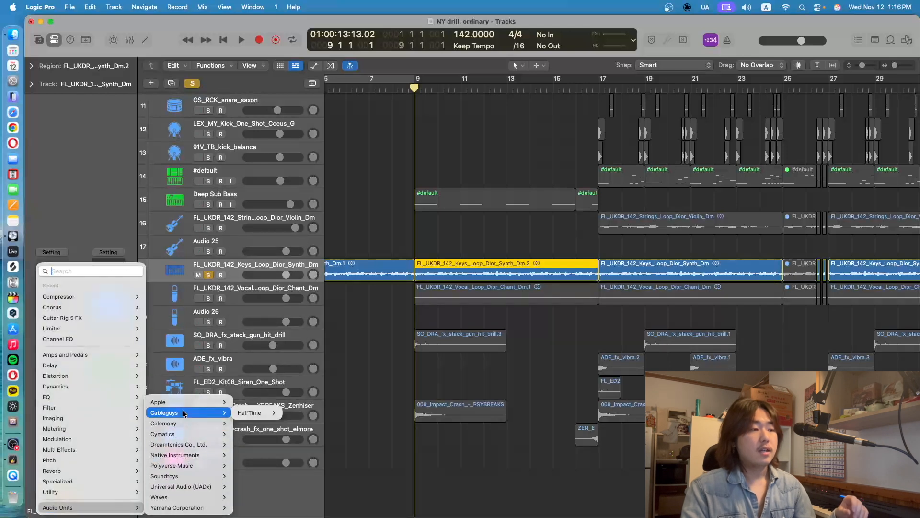
mouse_move(246, 412)
click(296, 414)
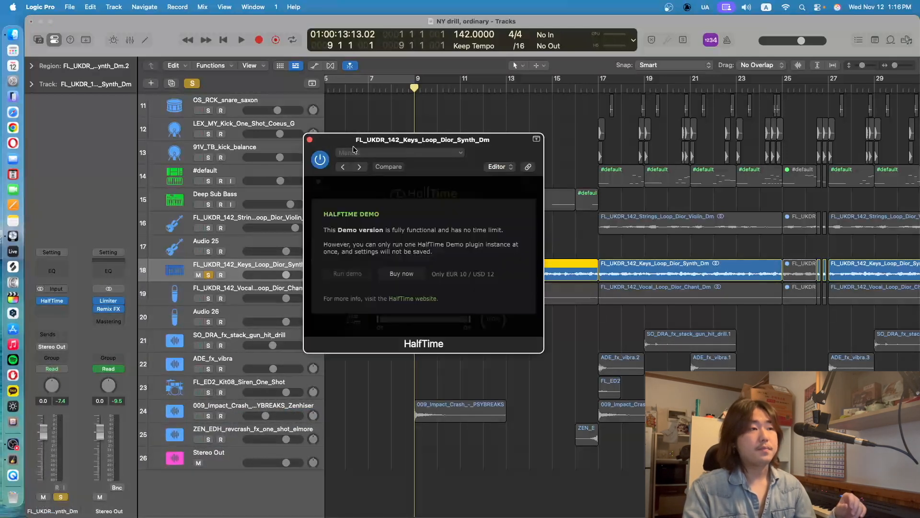
- Run the HalfTime demo on the Dior Synth keys loop track and try its main on/off control
drag(366, 138, 378, 131)
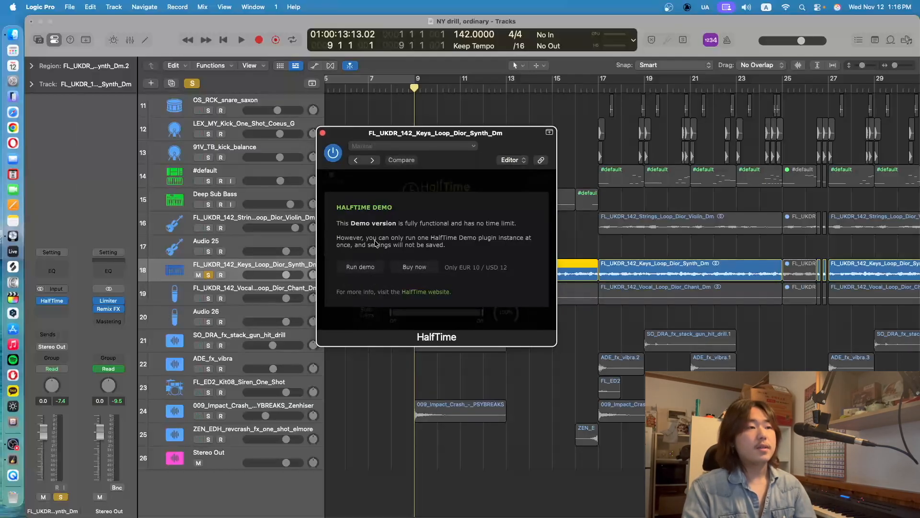
click(360, 267)
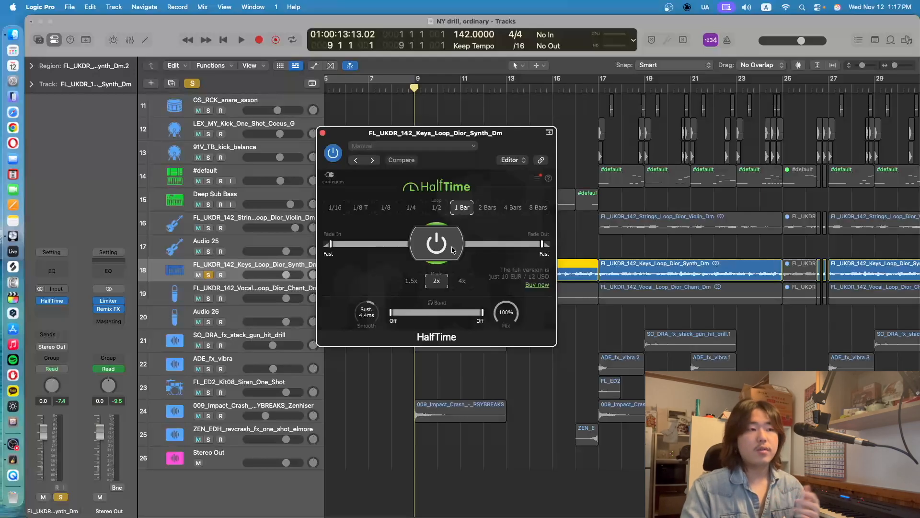
click(451, 246)
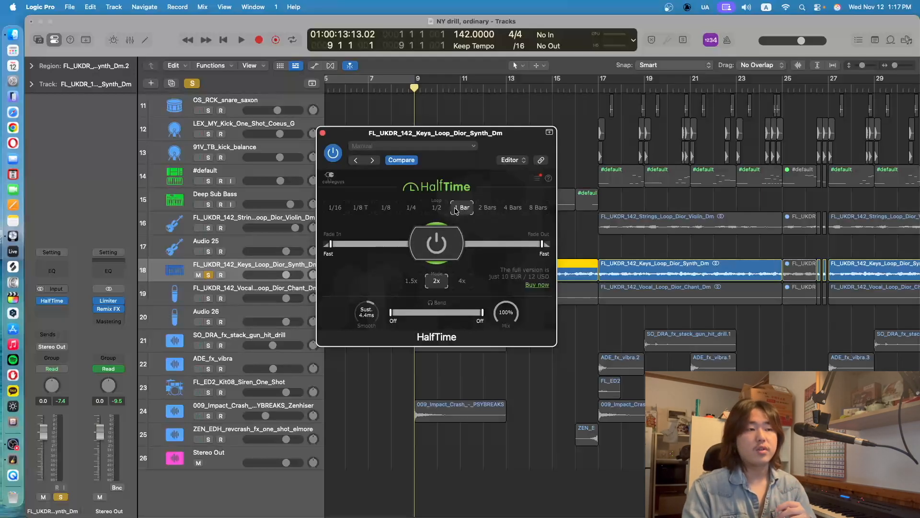
- Close HalfTime and remove the plug-in from the Dior Synth keys loop track
click(322, 133)
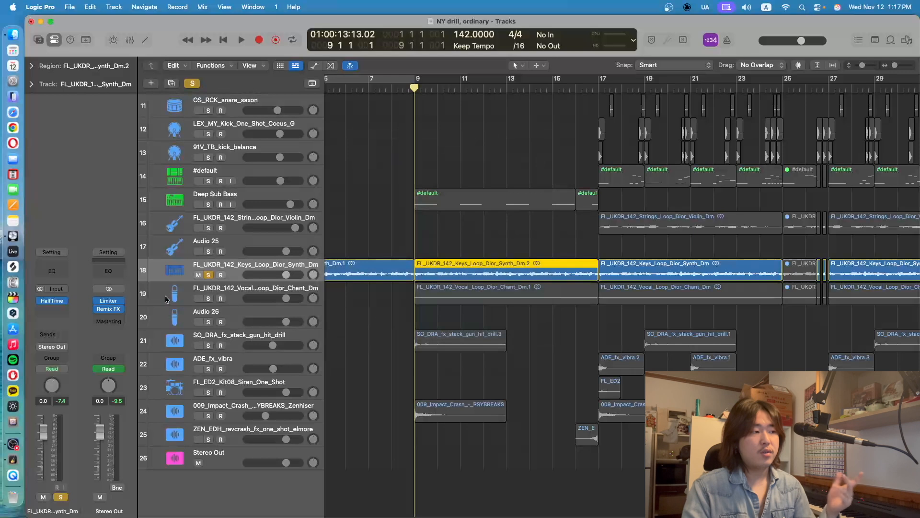
click(64, 300)
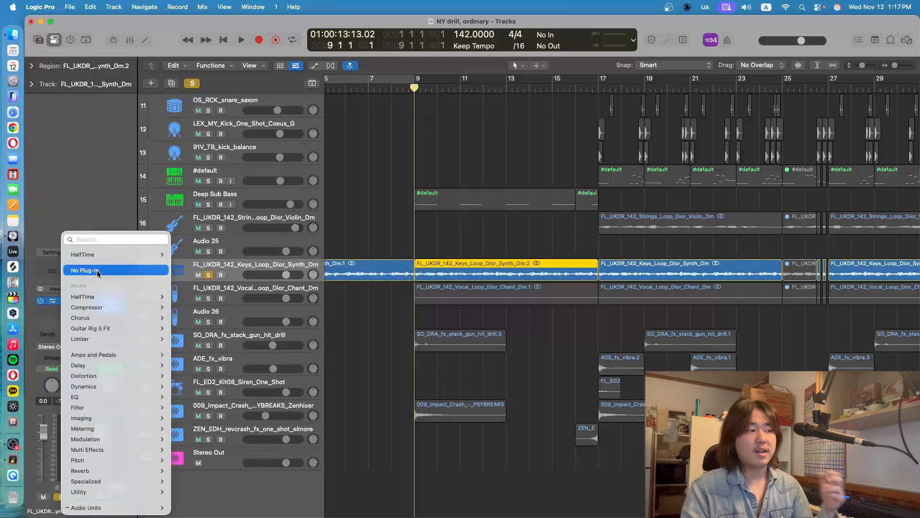
click(97, 269)
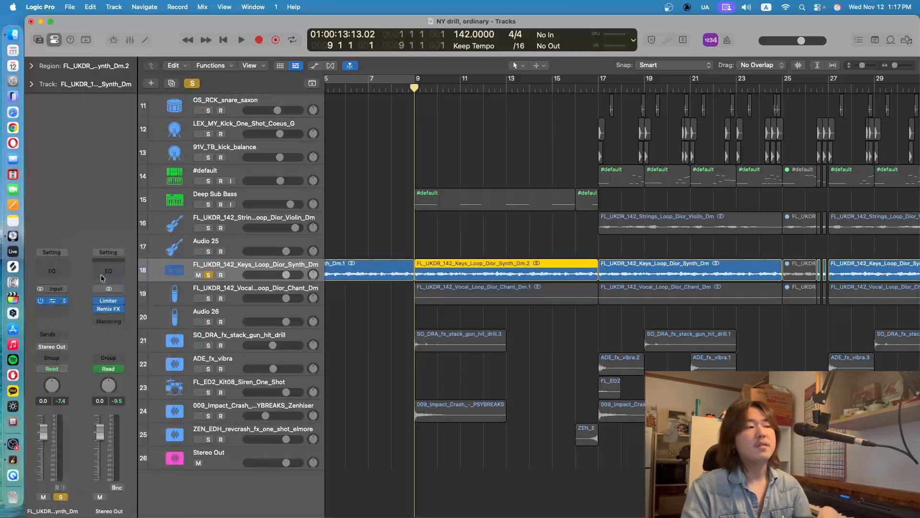
- Select the Dior Synth keys loop region spanning bars 9 to 17
scroll(464, 205, right, 2)
drag(395, 243, 502, 268)
drag(398, 243, 537, 269)
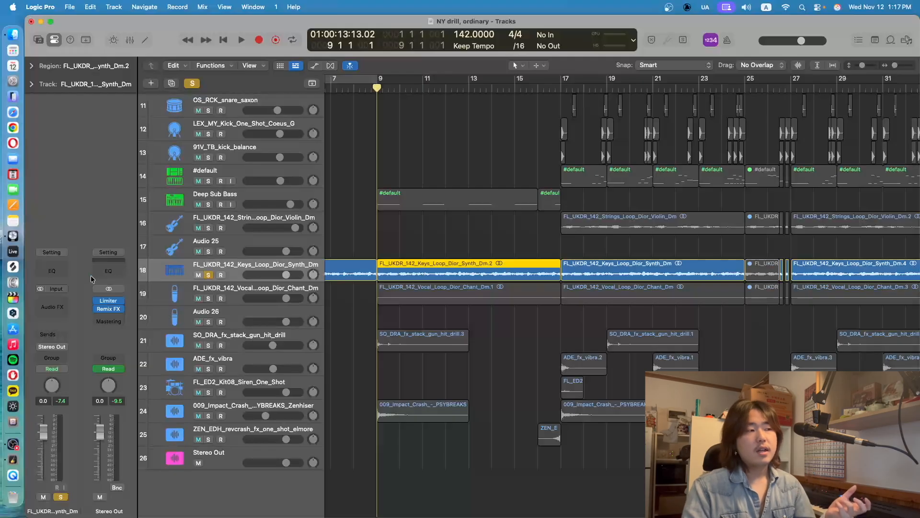
- Add a Channel EQ to the keys loop track, switch off its 250 Hz band and boost about 1060 Hz by 4.2 dB
click(53, 277)
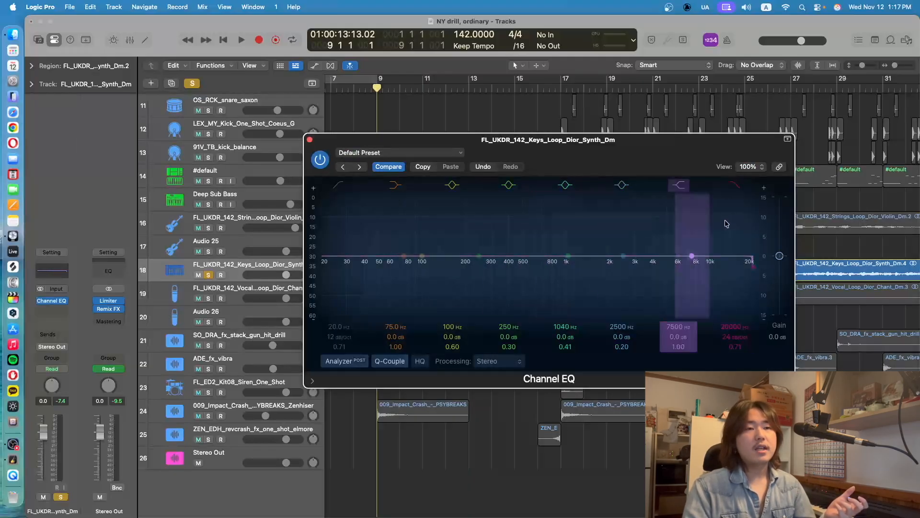
click(509, 185)
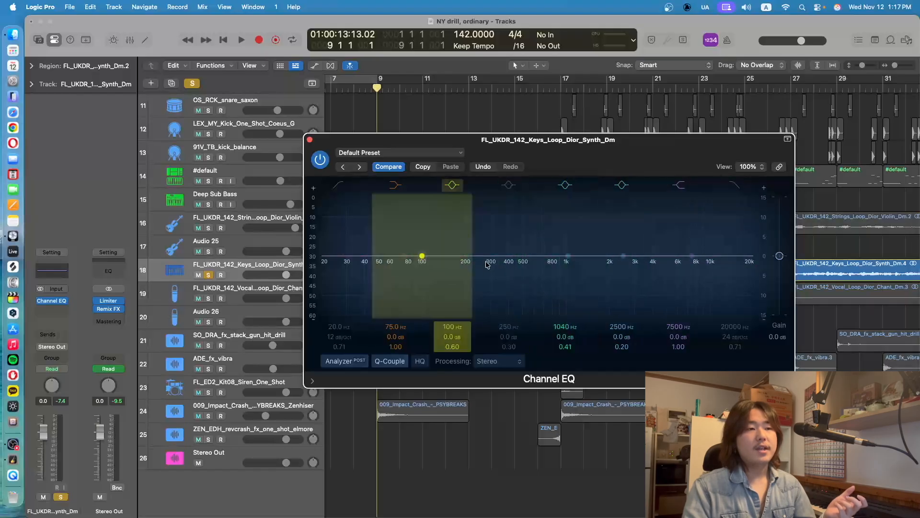
drag(575, 257, 575, 238)
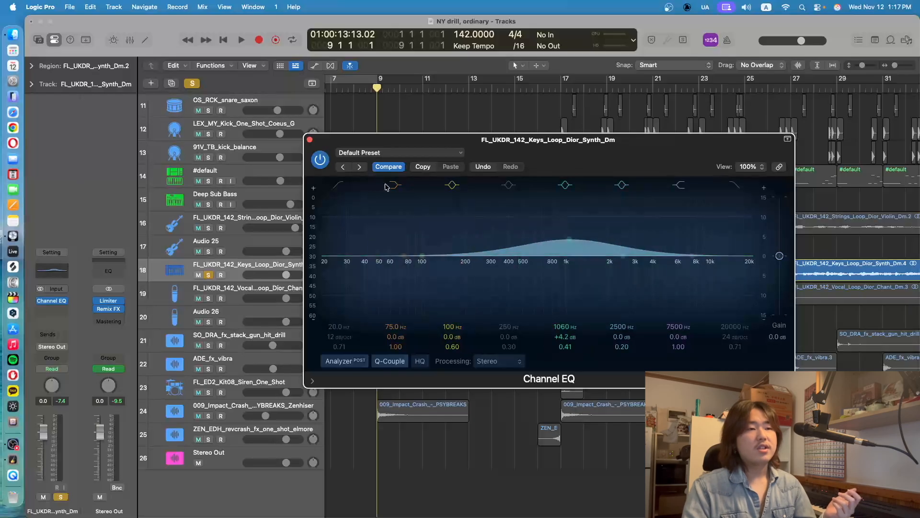
click(309, 141)
- Remove the Channel EQ from the keys loop track and clear the region selection
click(64, 301)
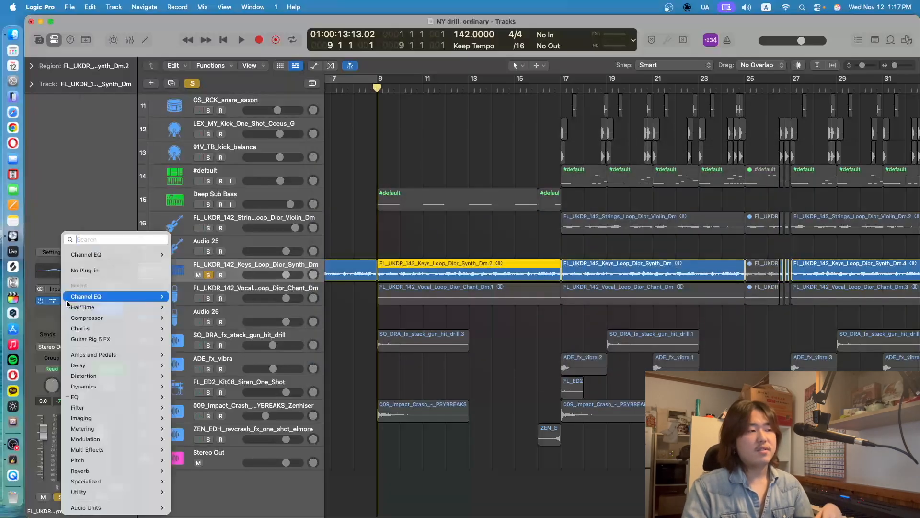
click(93, 272)
click(362, 257)
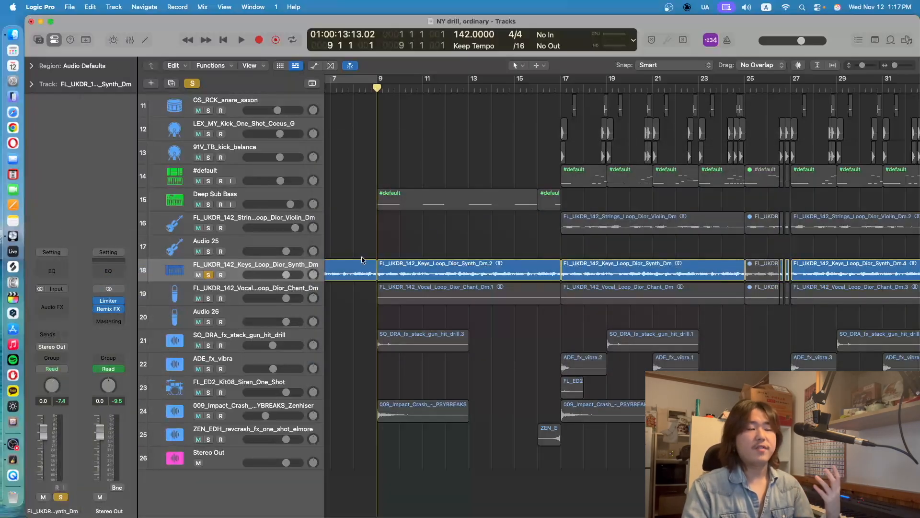
- Select the keys loop region at bar 9 and look over which tracks play around it up to bar 17
scroll(362, 259, up, 10)
scroll(362, 259, down, 10)
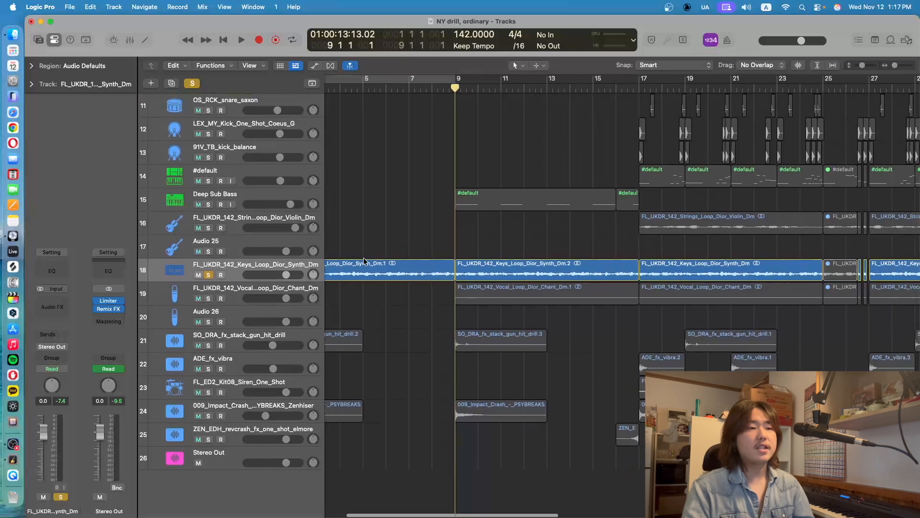
click(413, 268)
scroll(544, 275, right, 1)
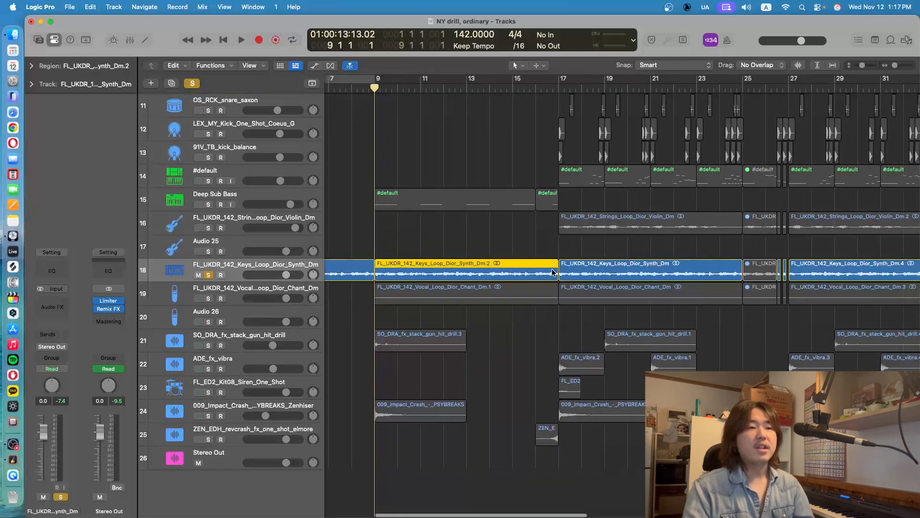
scroll(544, 274, up, 2)
scroll(544, 274, right, 2)
scroll(544, 274, left, 5)
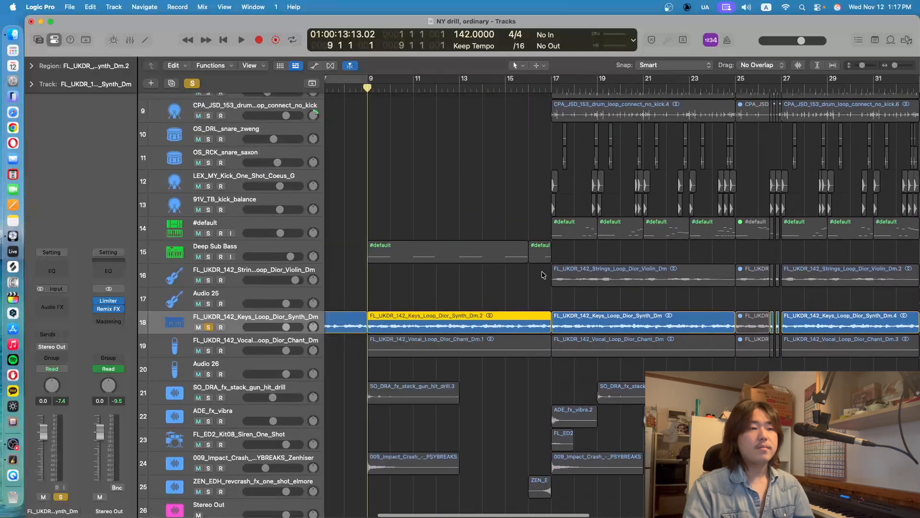
scroll(543, 276, up, 4)
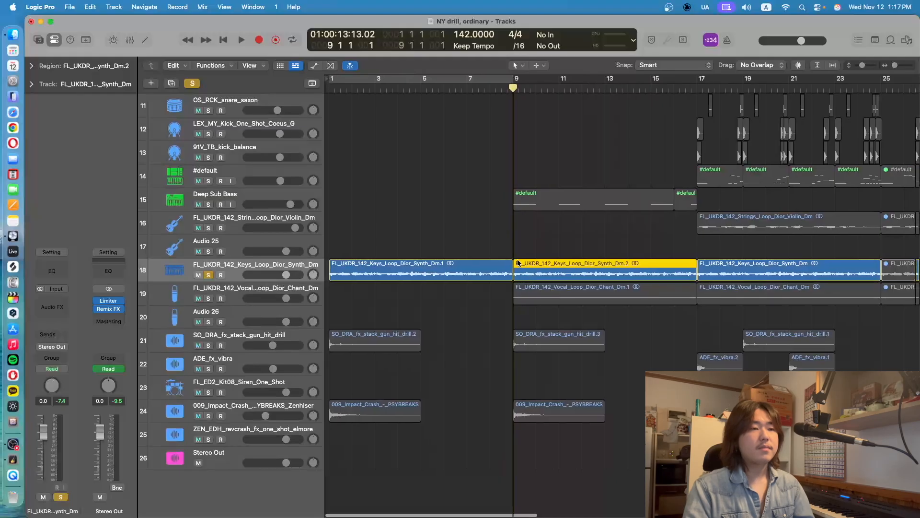
scroll(516, 261, right, 3)
scroll(517, 261, up, 3)
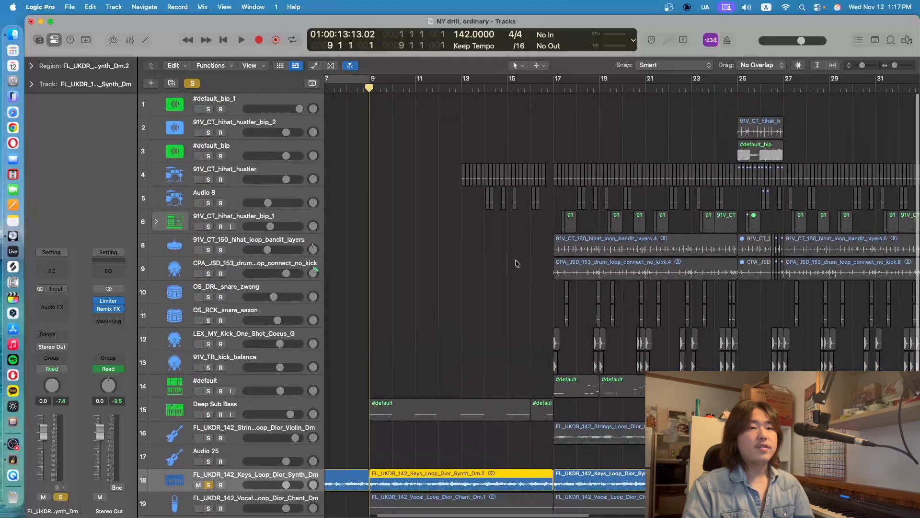
scroll(513, 263, down, 5)
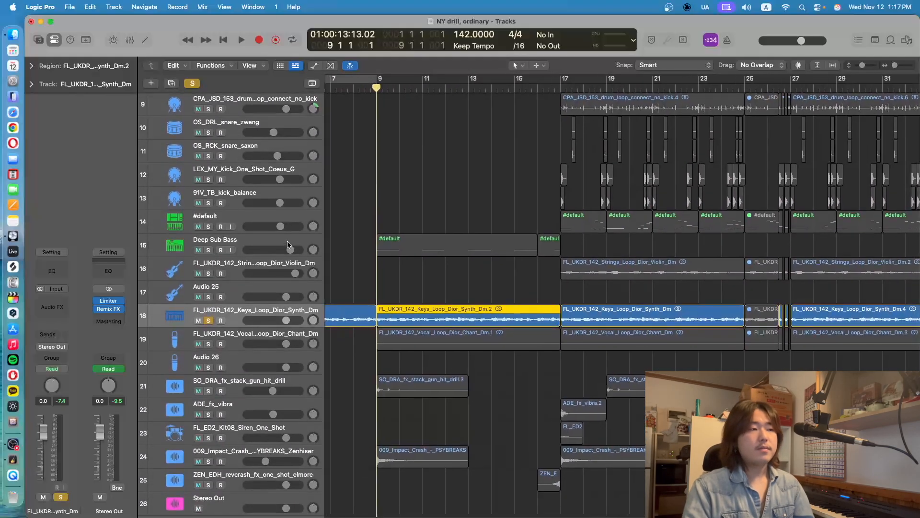
- Solo the Deep Sub Bass track alongside the keys loop and select its two regions between bars 9 and 17
click(209, 250)
scroll(528, 91, left, 3)
scroll(528, 91, up, 1)
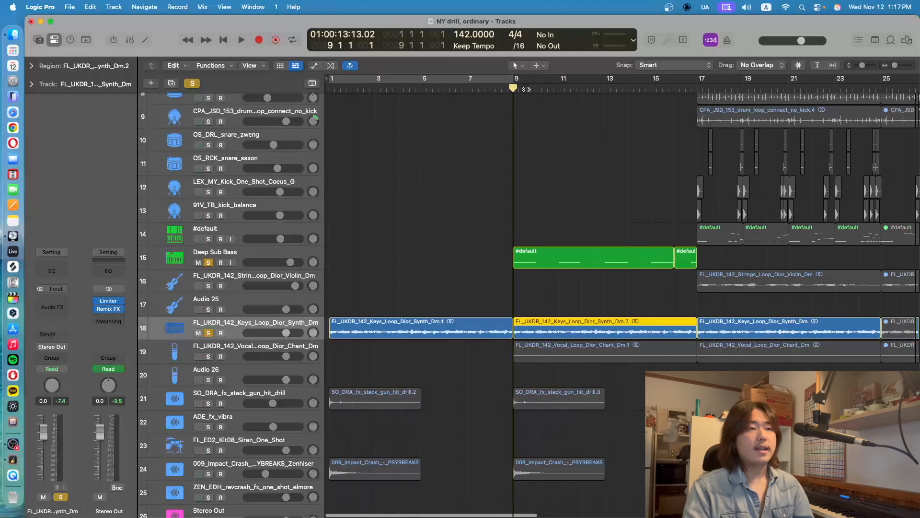
scroll(527, 103, right, 4)
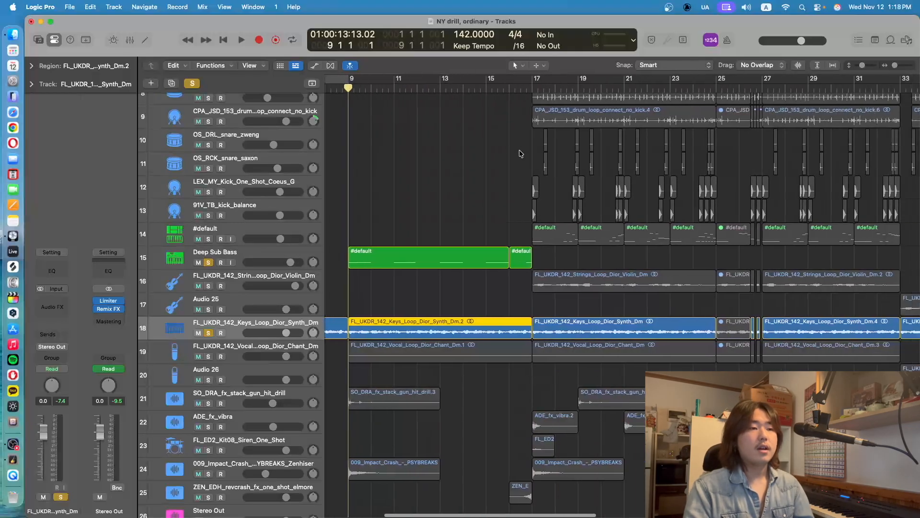
drag(406, 221, 513, 261)
click(275, 256)
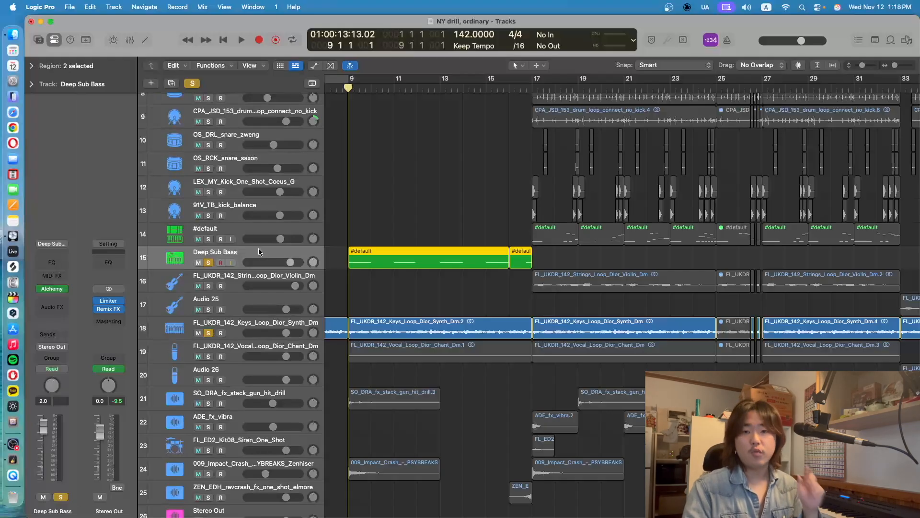
- Play the section from bar 9, unsolo the keys loop during playback to hear the sub bass alone, and stop around bar 17
key(space)
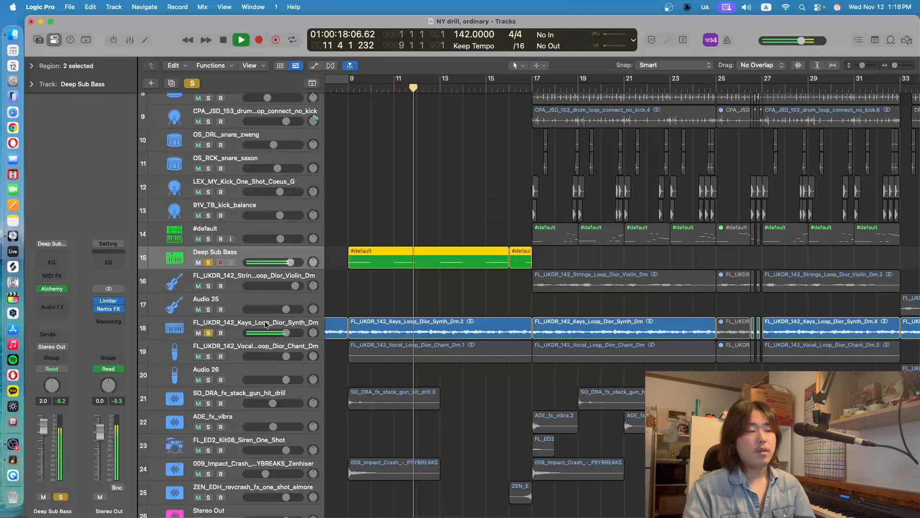
click(210, 333)
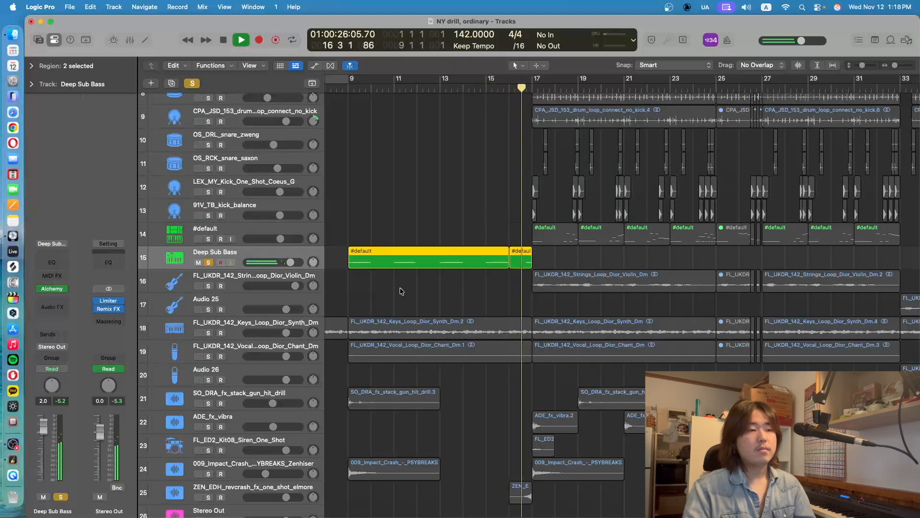
key(space)
- Show the Deep Sub Bass regions in the Piano Roll and examine the notes placed every two bars from bar 9
drag(432, 220, 513, 259)
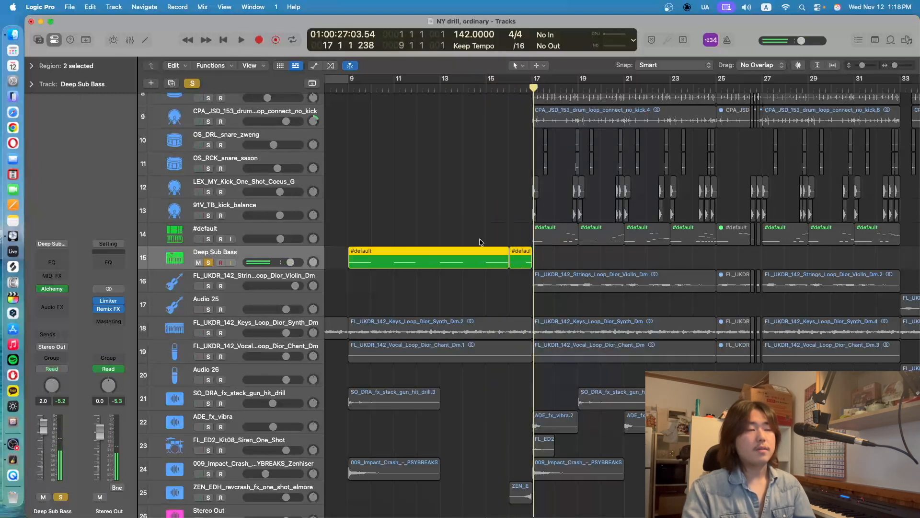
click(145, 40)
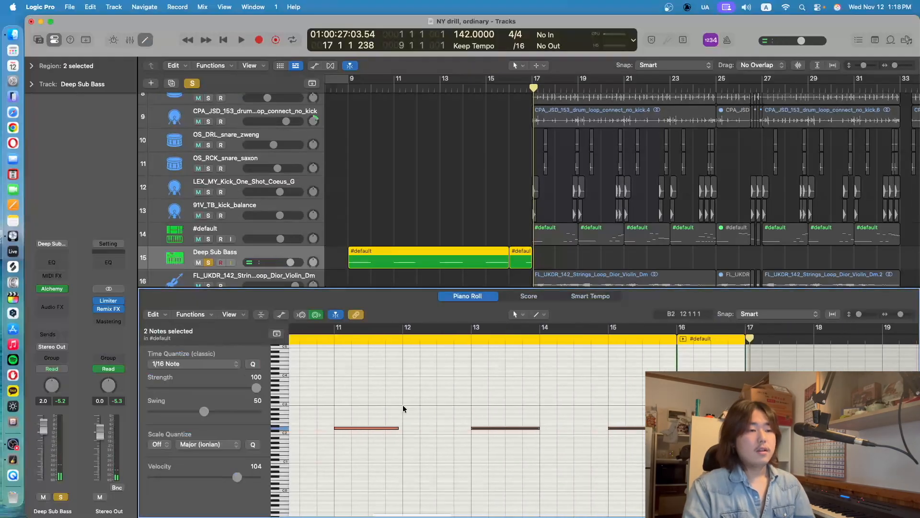
drag(452, 391, 671, 471)
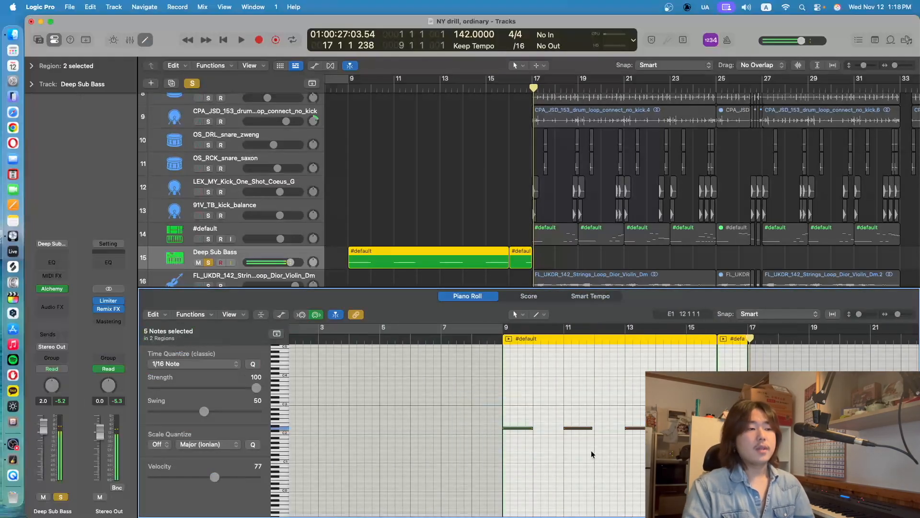
drag(568, 458, 549, 446)
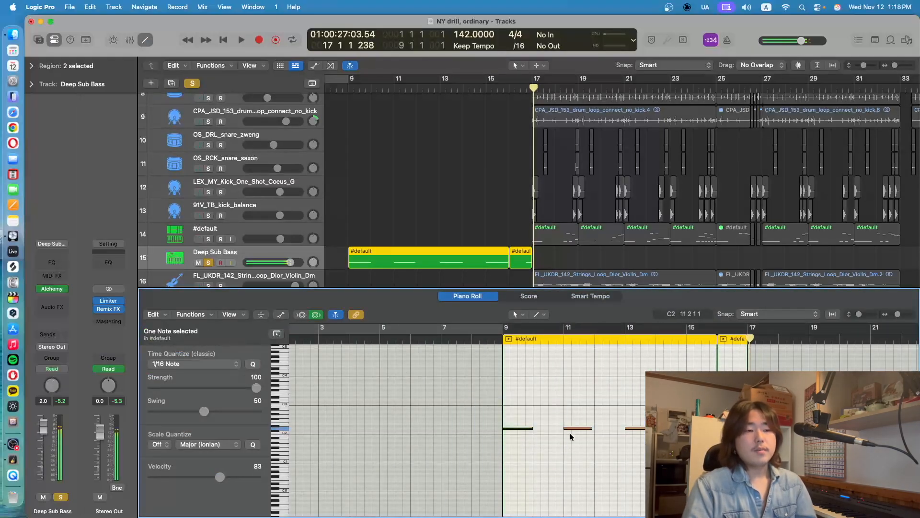
drag(607, 411, 652, 444)
drag(671, 443, 706, 416)
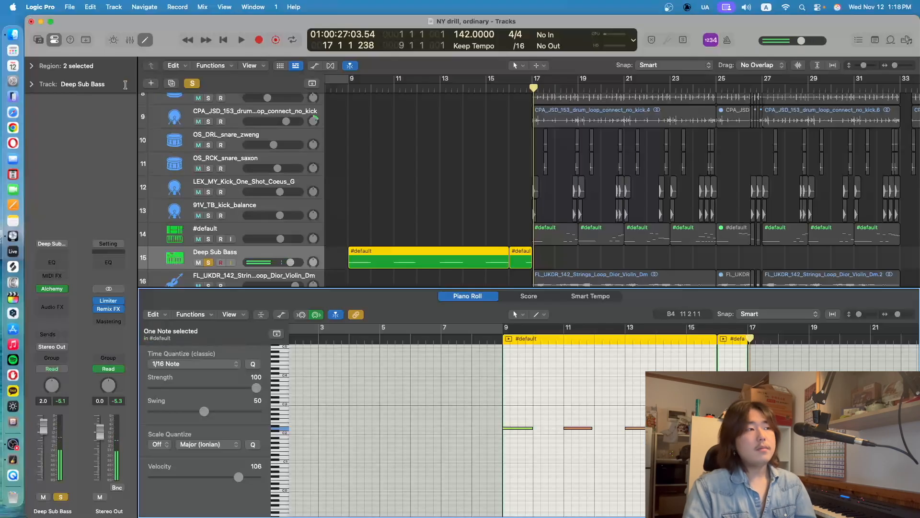
- Close the Piano Roll editor and place the playhead at bar 9, ending on bar 11
click(146, 40)
click(350, 88)
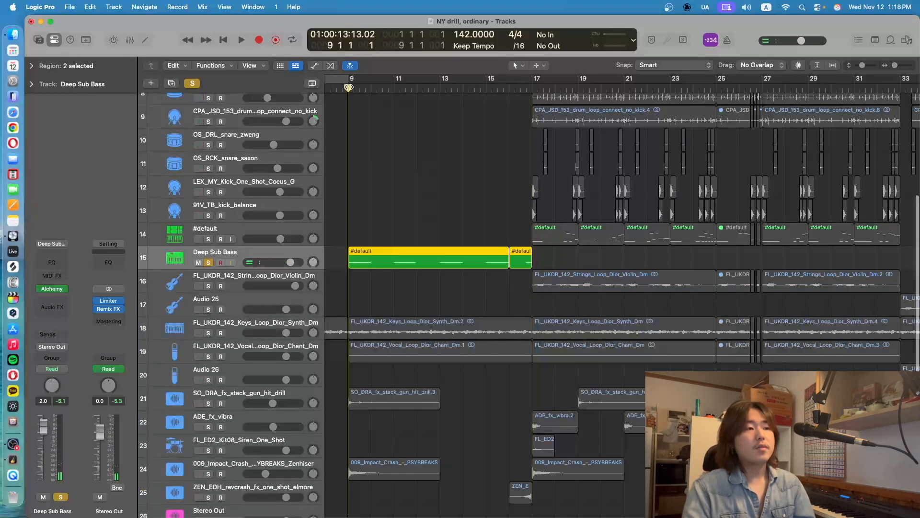
click(394, 89)
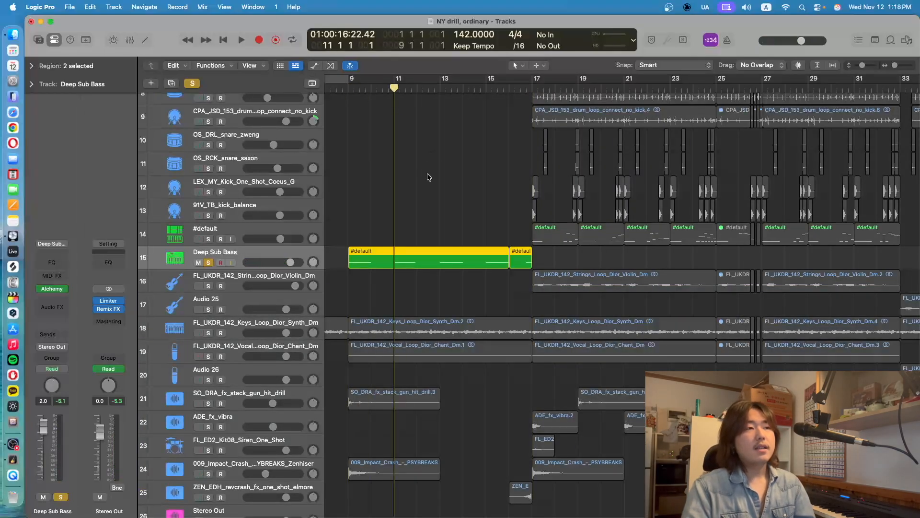
- Select the Dior Synth keys loop region that starts at bar 9, beneath the sub bass
scroll(428, 177, left, 2)
click(517, 330)
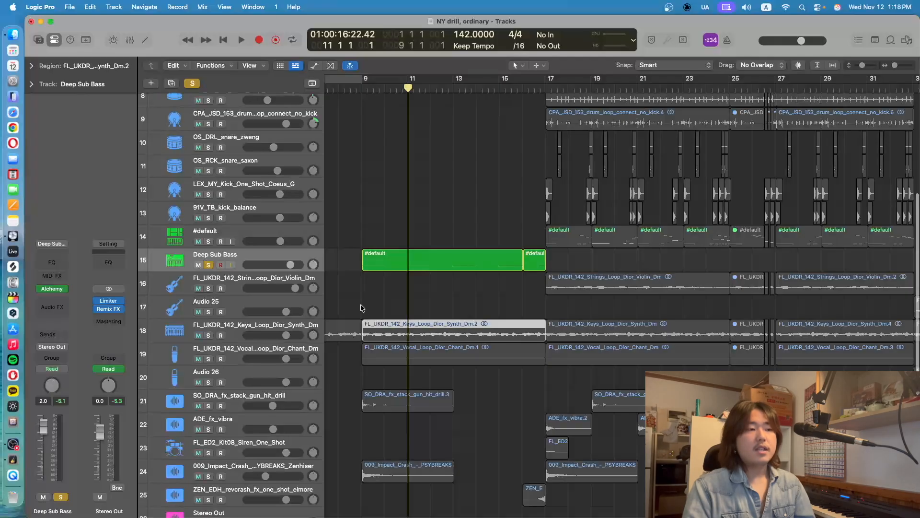
drag(368, 308, 525, 326)
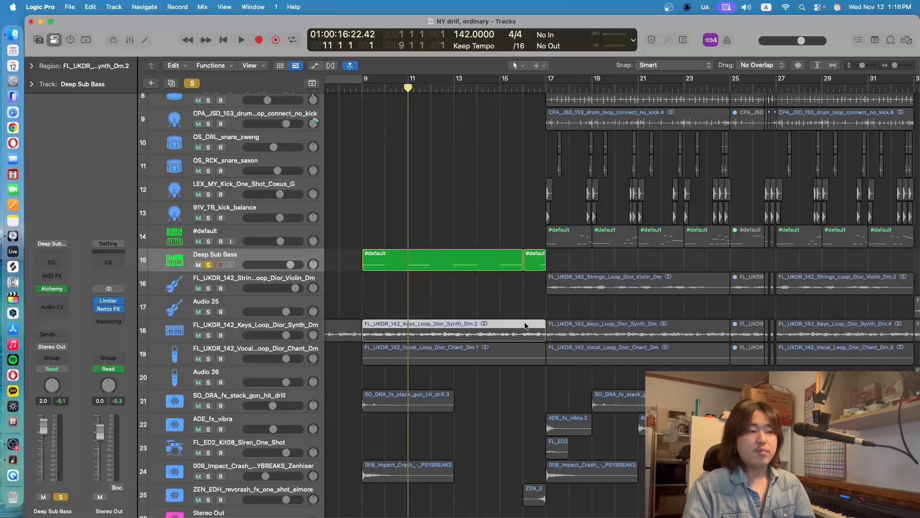
click(377, 309)
drag(375, 310, 409, 321)
scroll(396, 325, up, 1)
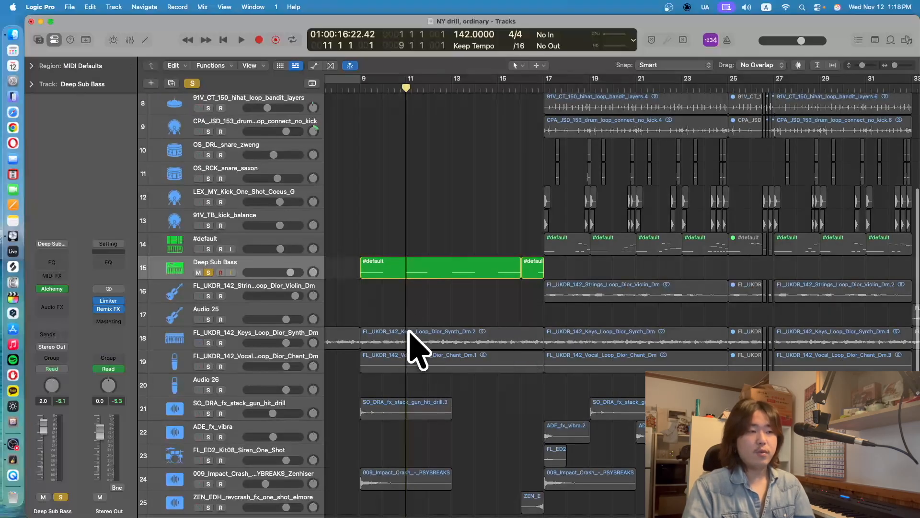
drag(372, 319, 531, 334)
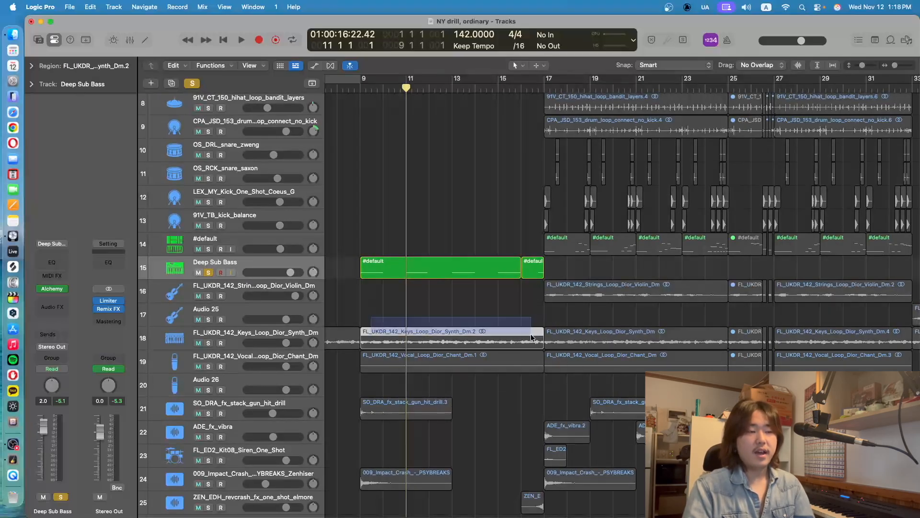
- Sweep the playhead from bar 9 across the section to beat 4 of bar 16
scroll(532, 334, up, 2)
scroll(532, 334, left, 2)
drag(386, 89, 563, 112)
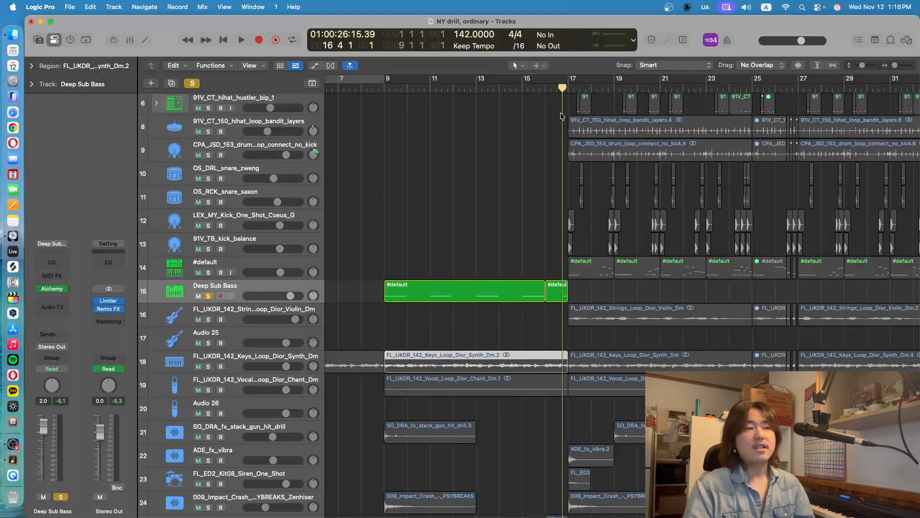
- Select the first Deep Sub Bass region and step the playhead through bars 9, 11, 13 and 15
click(384, 89)
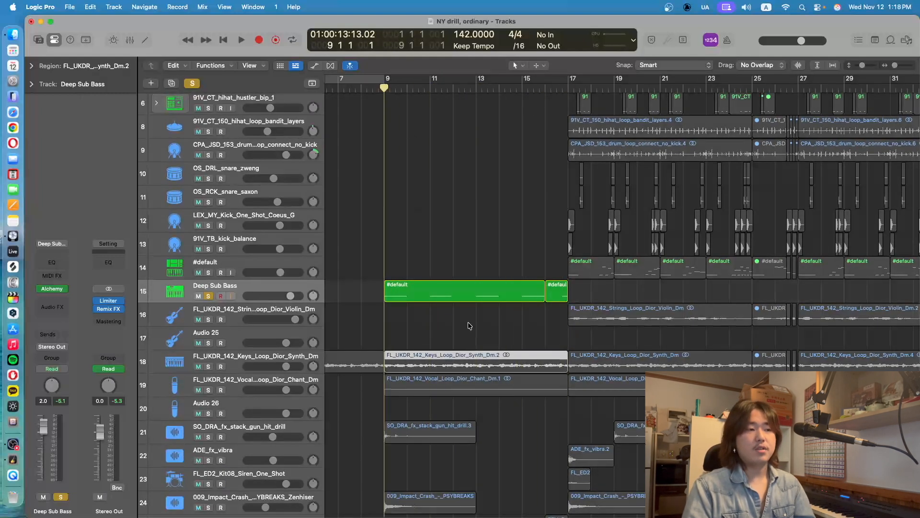
click(410, 266)
click(401, 293)
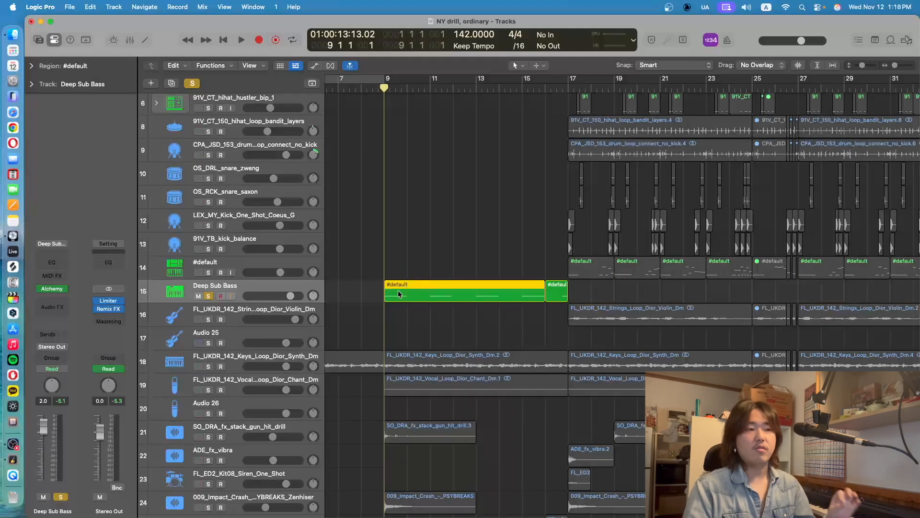
click(431, 89)
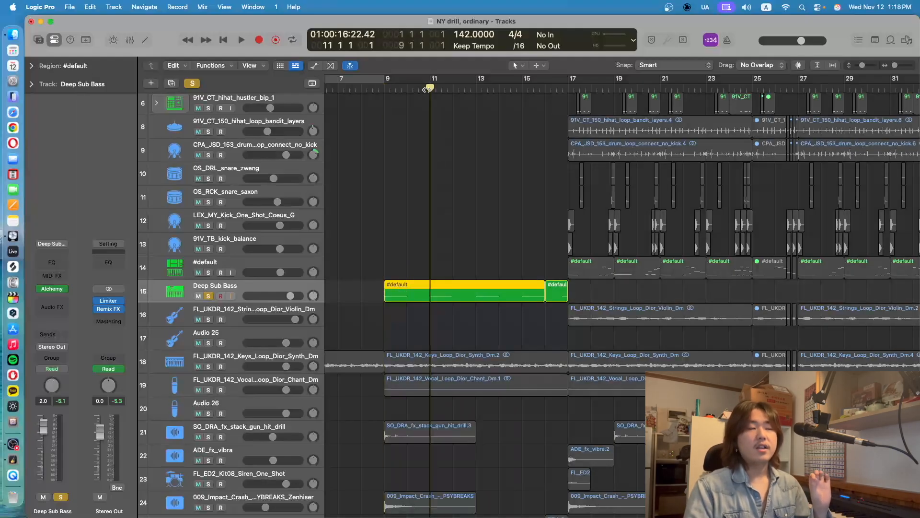
click(477, 89)
click(522, 90)
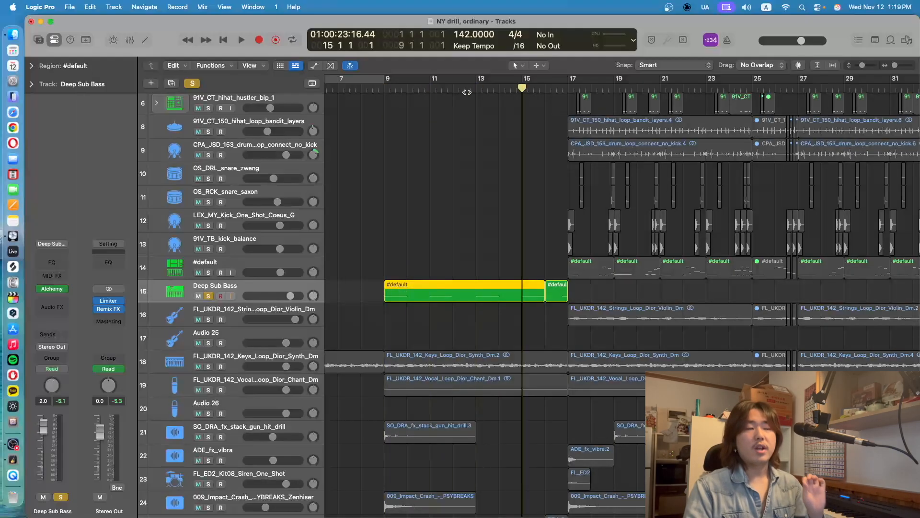
- Play the soloed sub bass from bar 9, jumping to the notes at bars 11, 13 and 15, and stop playback
click(386, 89)
key(space)
click(433, 89)
click(479, 89)
click(522, 90)
key(space)
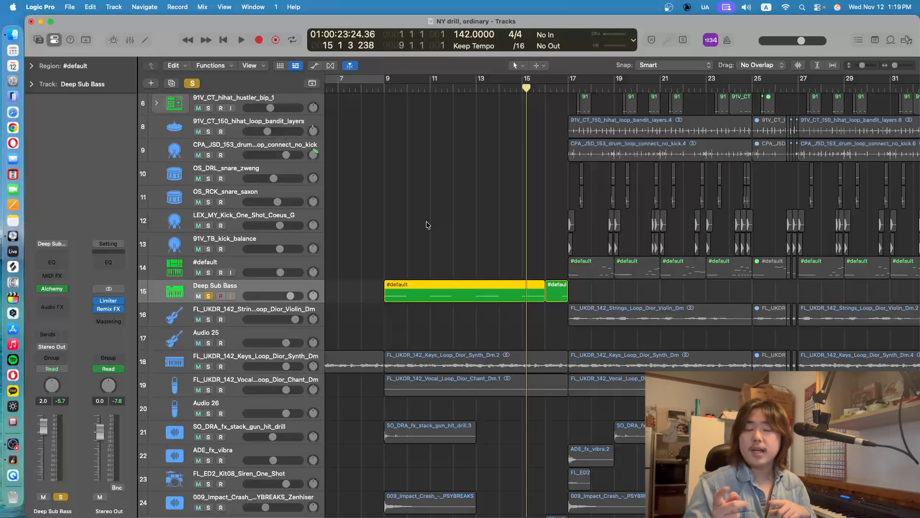
- Switch the solo from the Deep Sub Bass track to the #default track and place the playhead at bar 17
scroll(414, 228, right, 3)
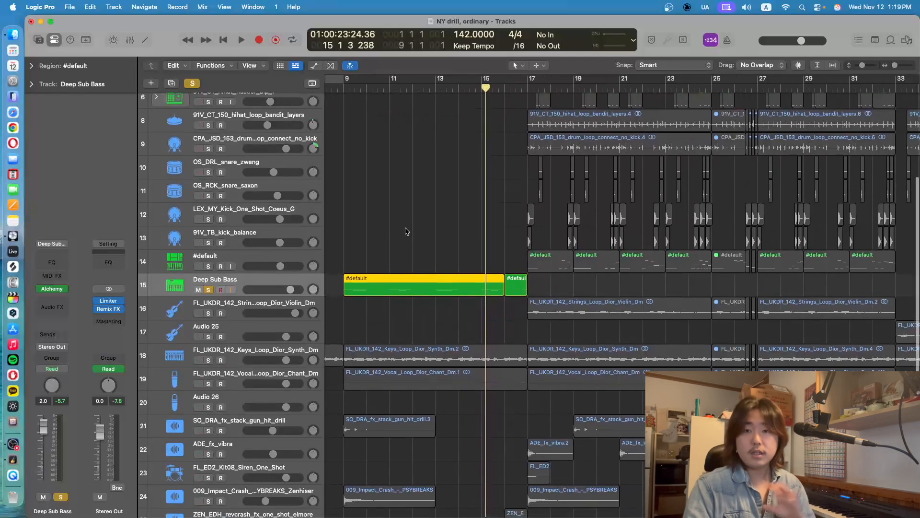
click(209, 290)
click(211, 259)
click(208, 267)
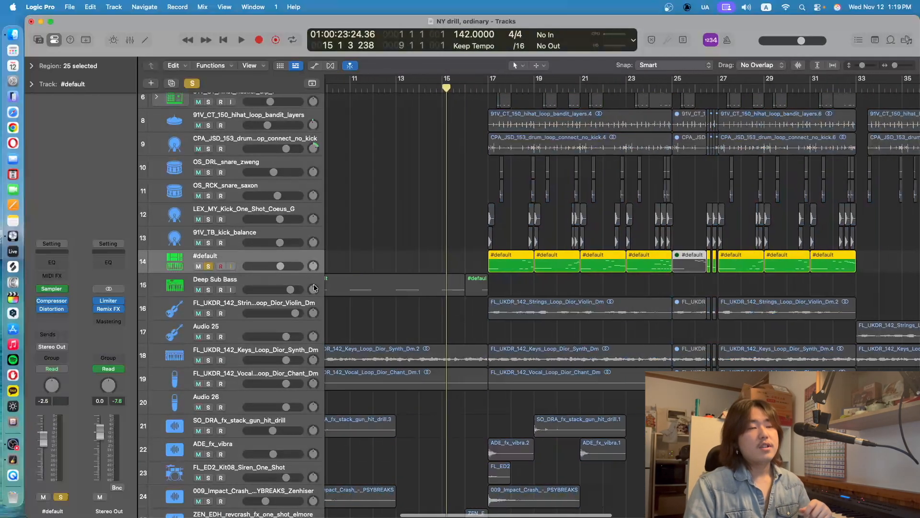
scroll(446, 121, up, 2)
scroll(446, 121, right, 3)
click(471, 89)
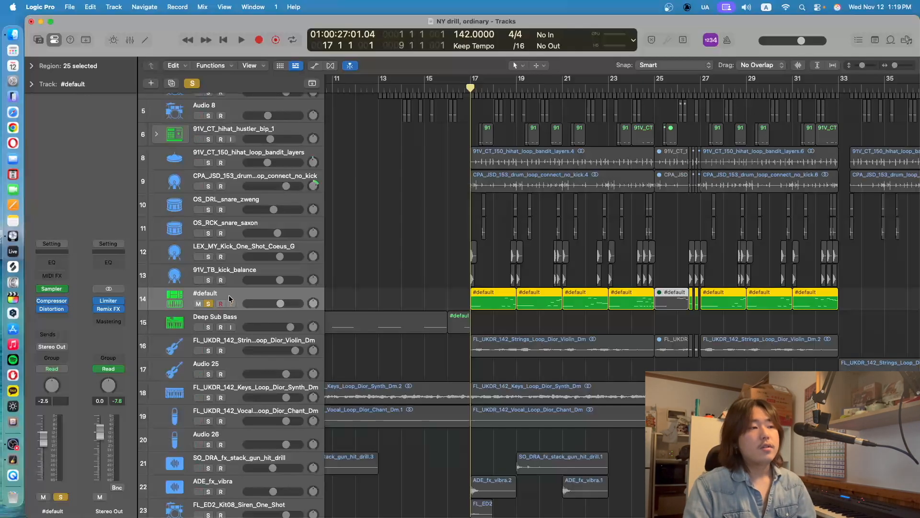
- Open the Sampler on the #default track and bring its Mapping and Zone sections fully into view
scroll(228, 298, down, 5)
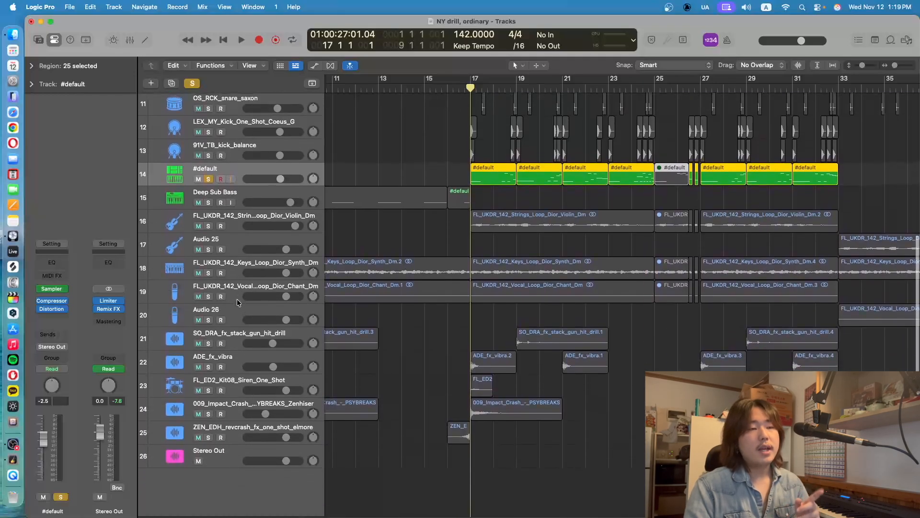
scroll(236, 298, up, 9)
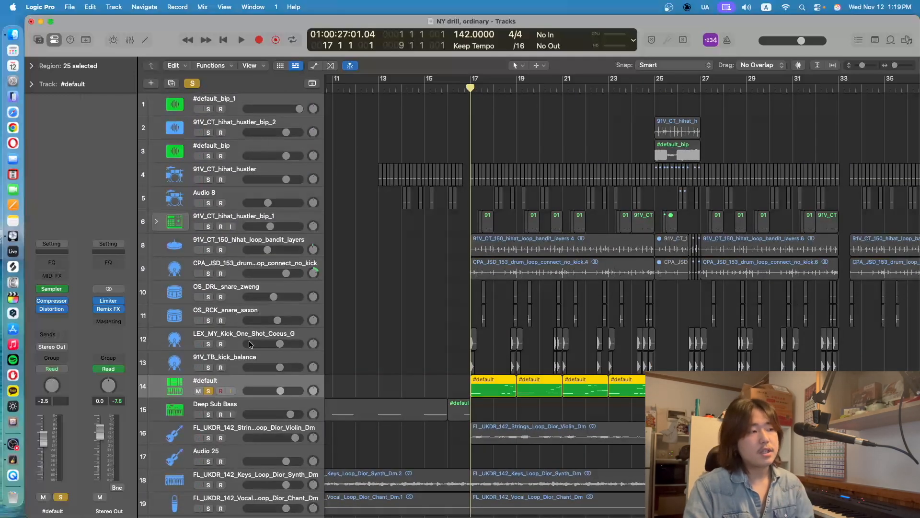
scroll(249, 343, down, 3)
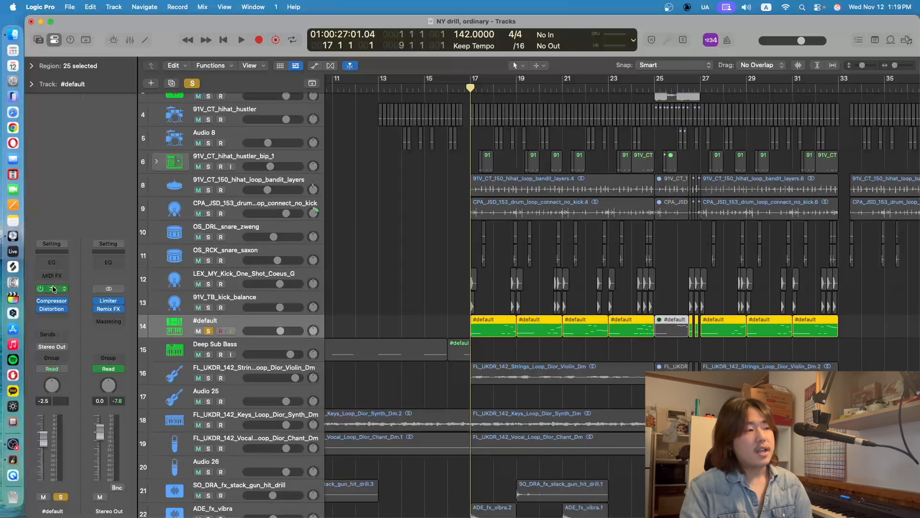
click(52, 289)
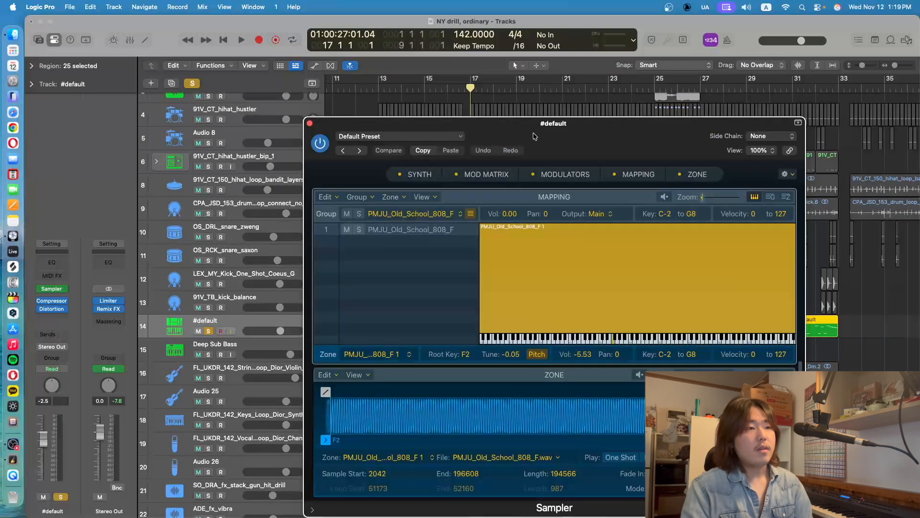
drag(538, 132, 402, 80)
scroll(558, 248, up, 3)
scroll(559, 259, down, 3)
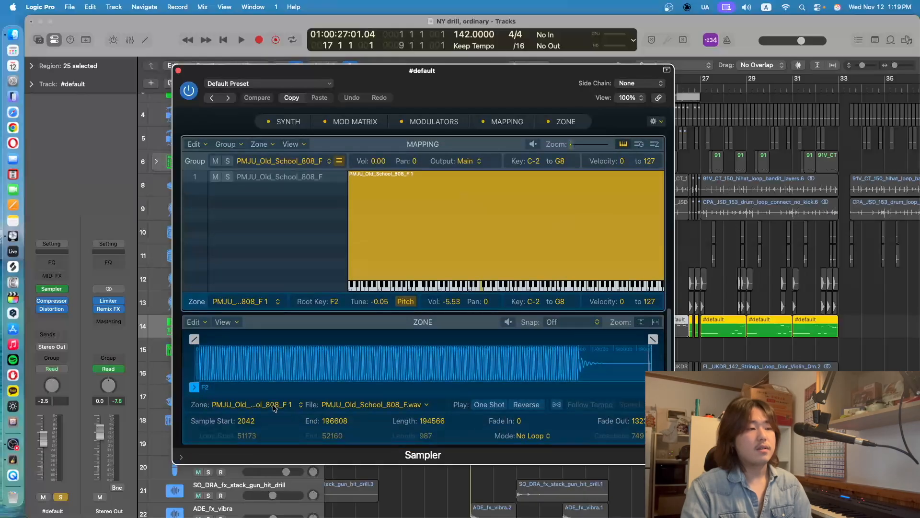
- Check the zone choices for the PMJU_Old_School_808_F sample and move the Sampler window aside and back for the keyboard demonstration
click(265, 406)
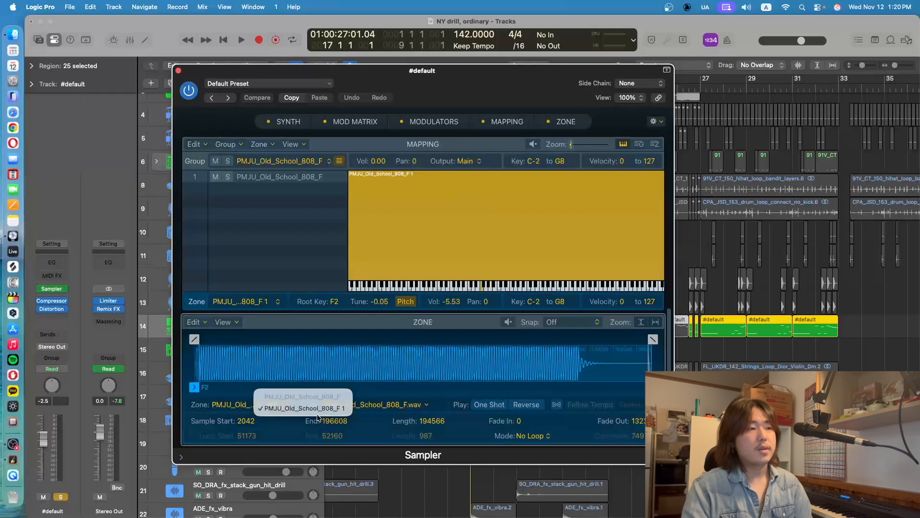
click(380, 395)
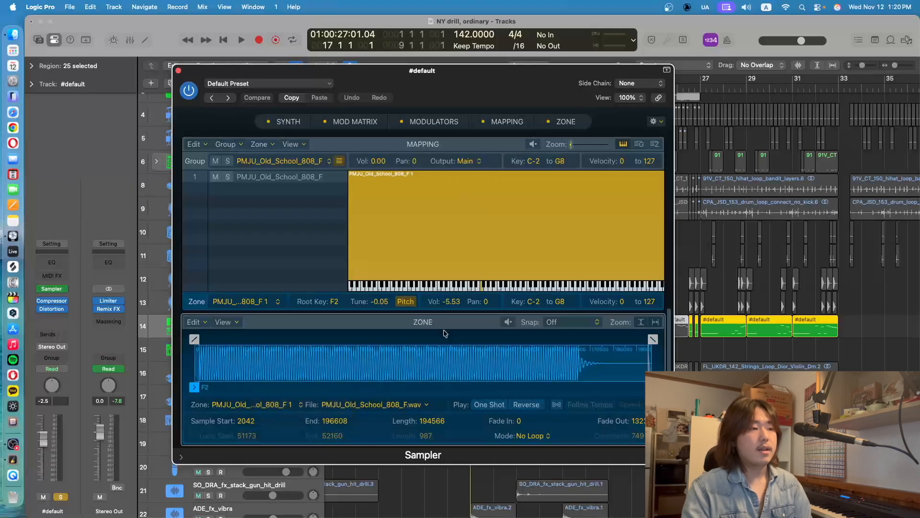
drag(343, 78, 390, 410)
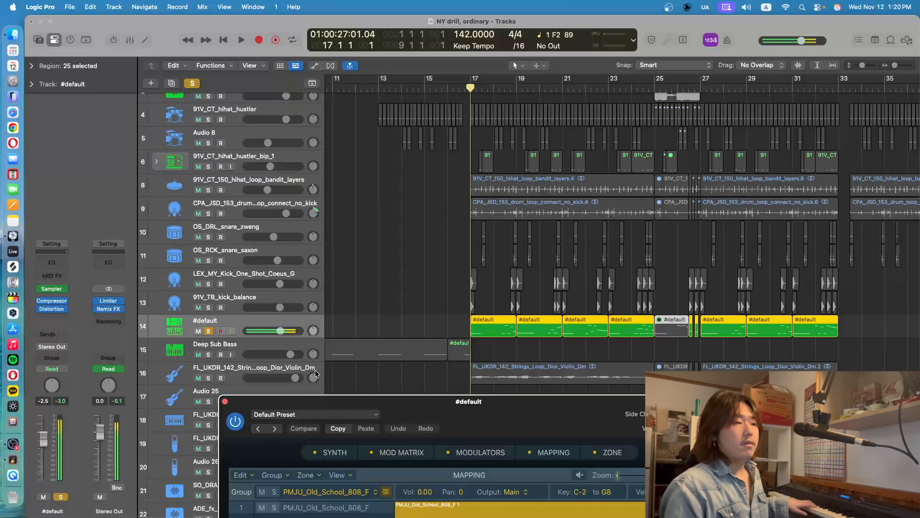
drag(446, 428, 403, 214)
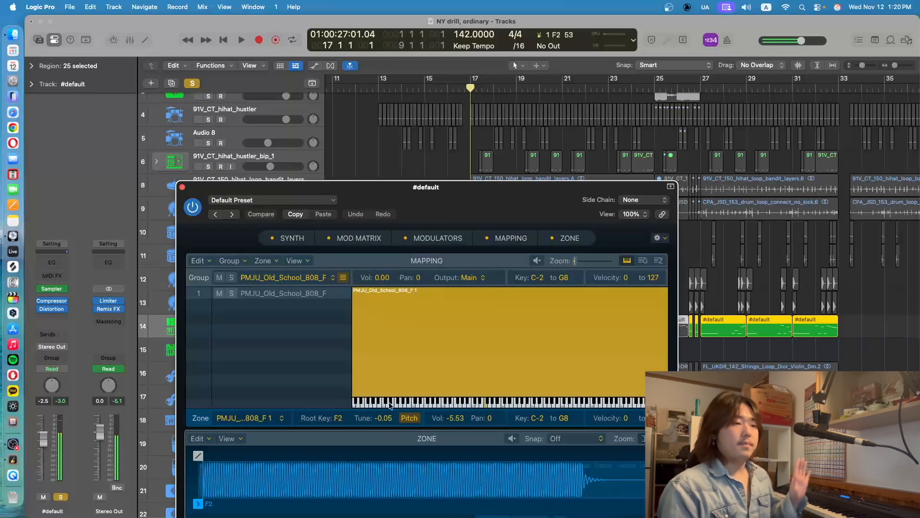
drag(469, 207, 481, 173)
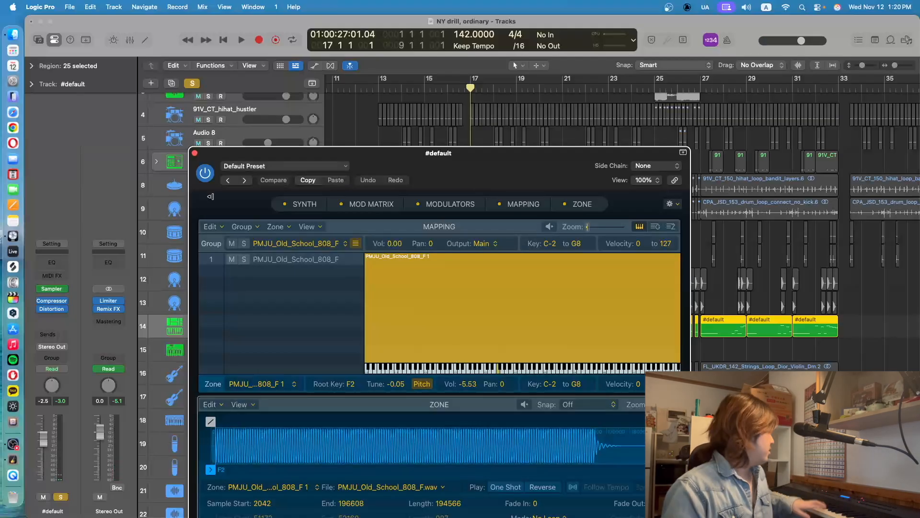
drag(196, 161, 175, 59)
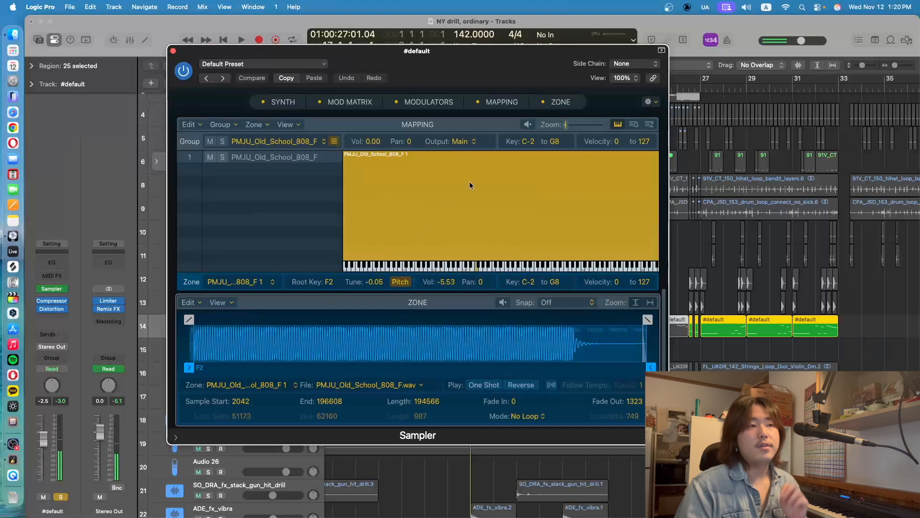
- Examine the Sampler's Synth settings and 808 sample mapping, hiding the Synth section and showing it again
scroll(479, 159, up, 10)
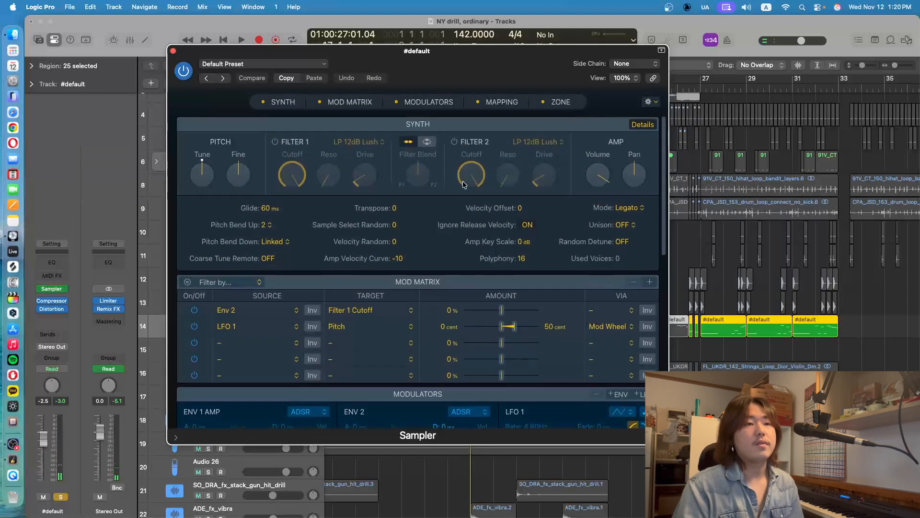
scroll(594, 232, down, 3)
scroll(587, 230, up, 3)
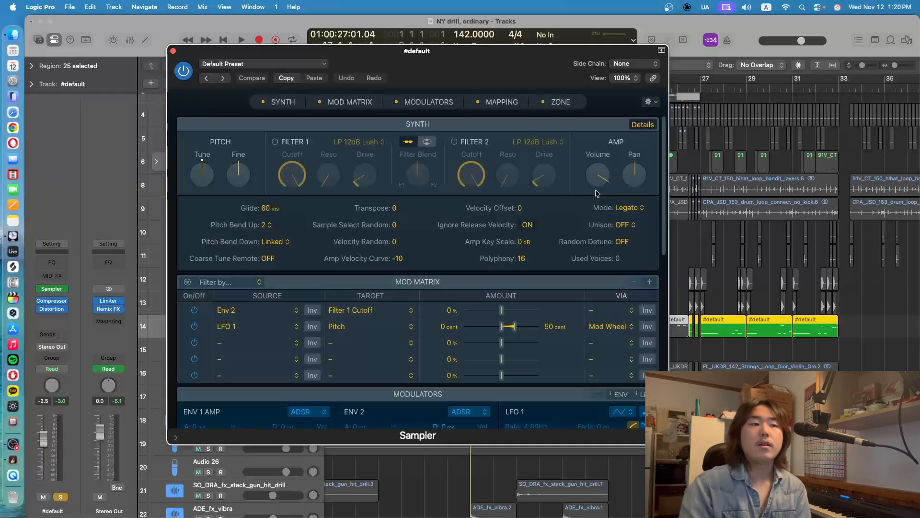
mouse_move(507, 72)
mouse_down()
mouse_move(495, 95)
mouse_move(514, 86)
mouse_up()
scroll(512, 255, down, 12)
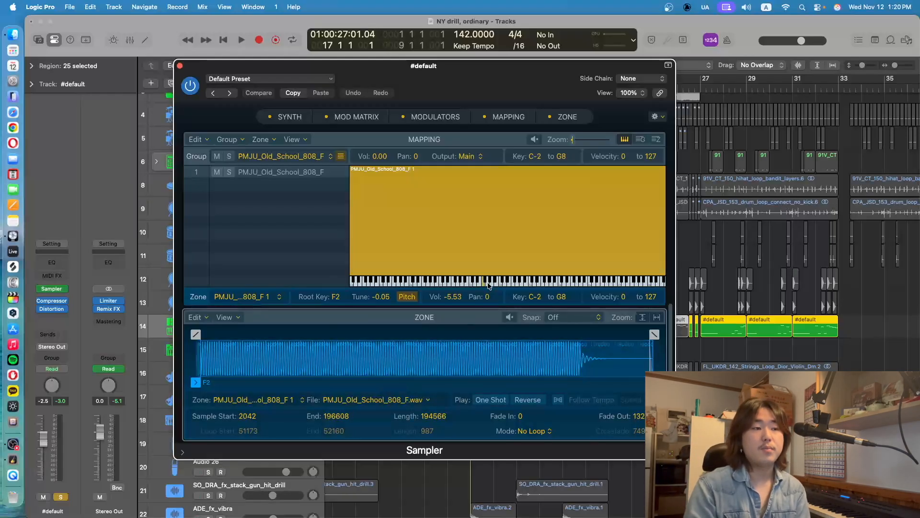
scroll(484, 283, up, 10)
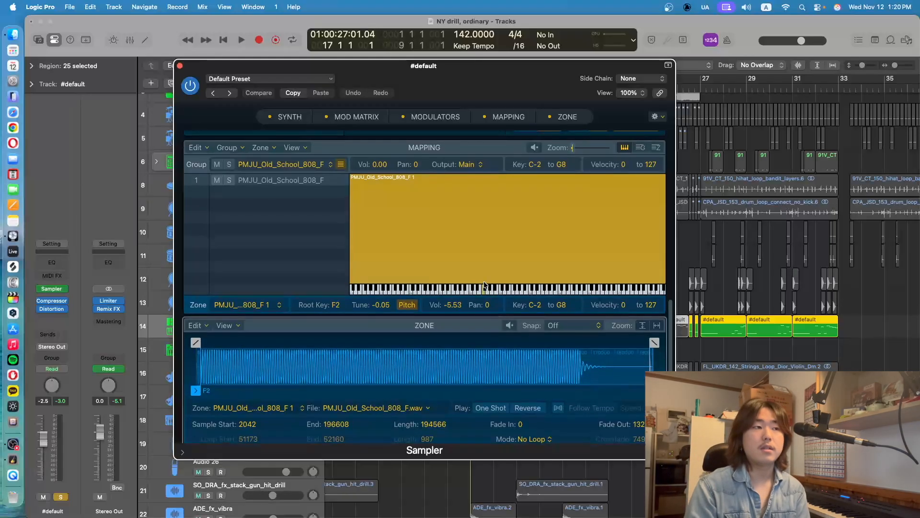
click(289, 118)
click(271, 118)
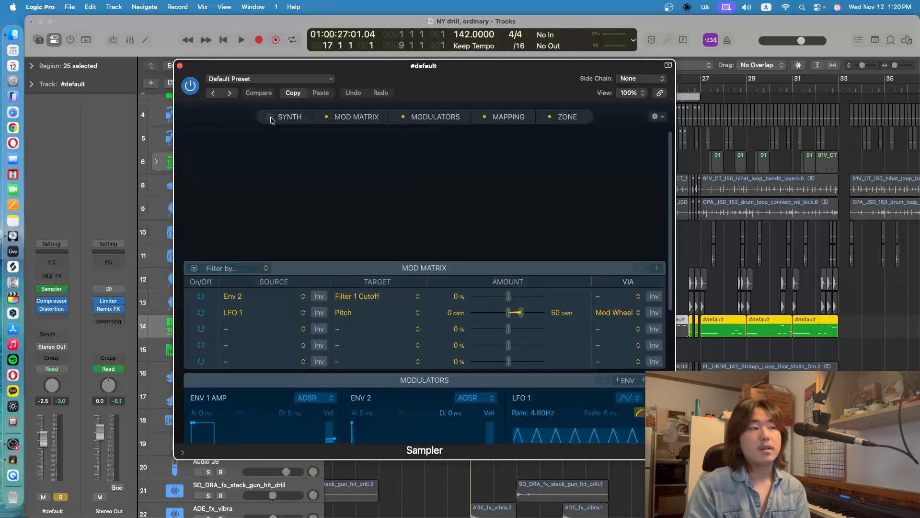
click(271, 118)
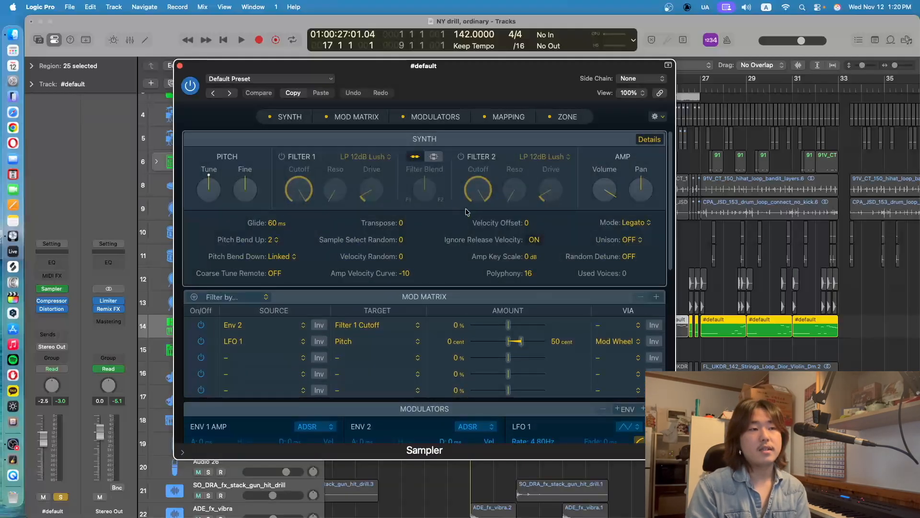
- Set the Sampler's mode to Legato and its glide to 60 ms, and close the Sampler window
click(642, 225)
click(641, 226)
click(642, 223)
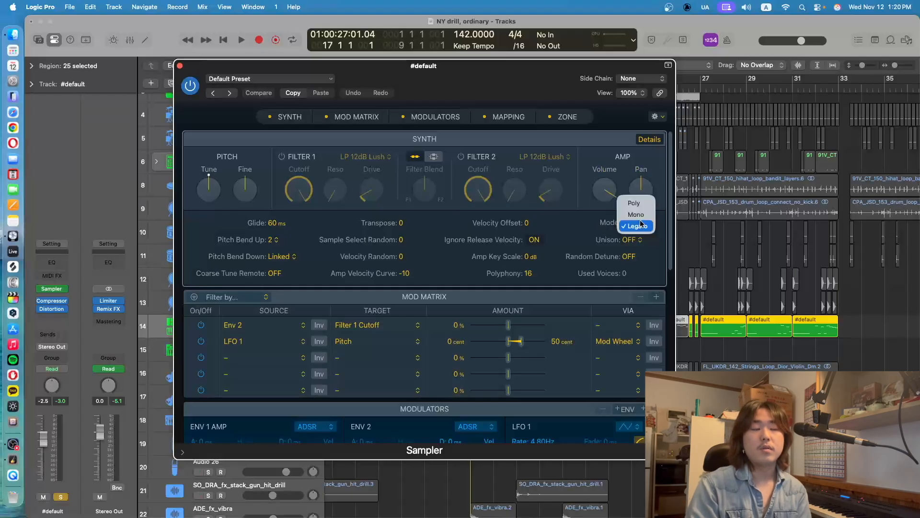
click(644, 226)
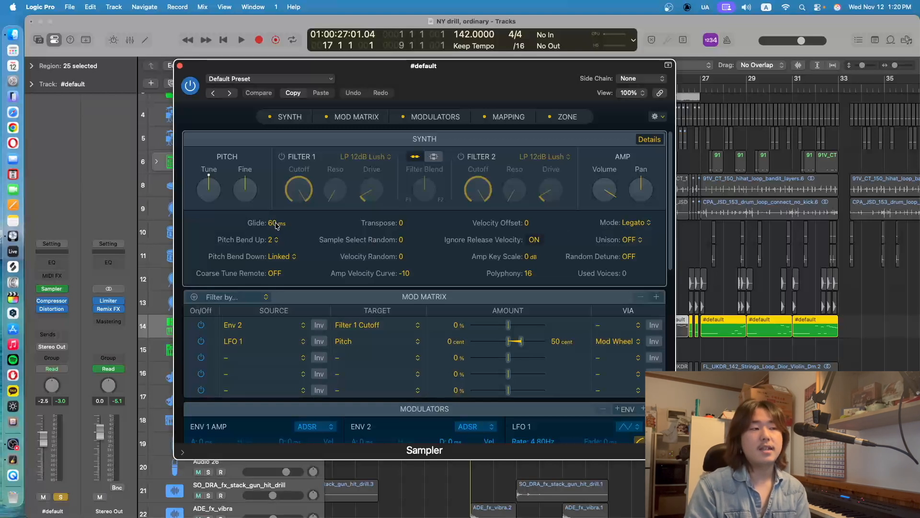
drag(277, 226, 277, 236)
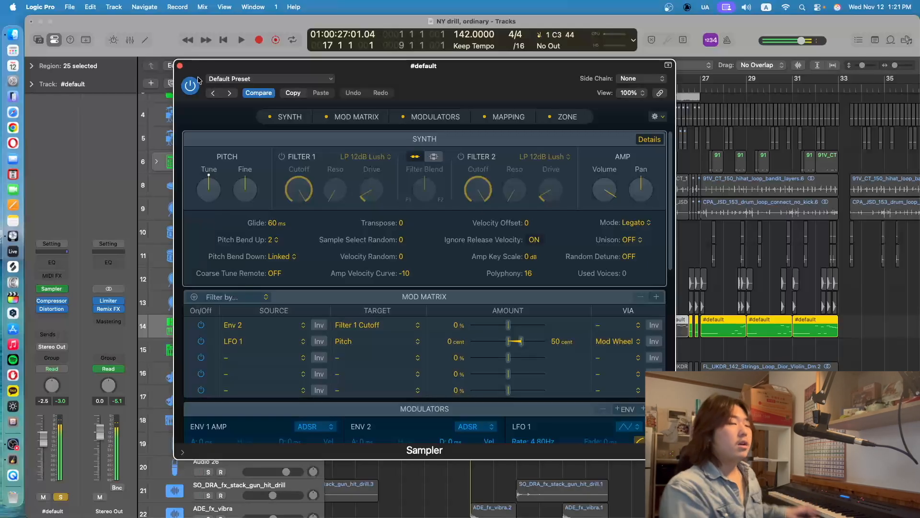
click(270, 224)
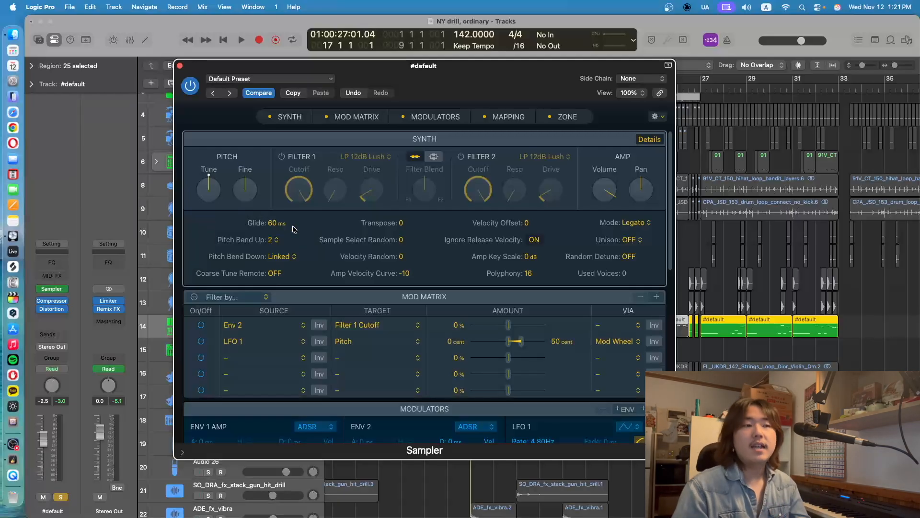
scroll(623, 226, down, 10)
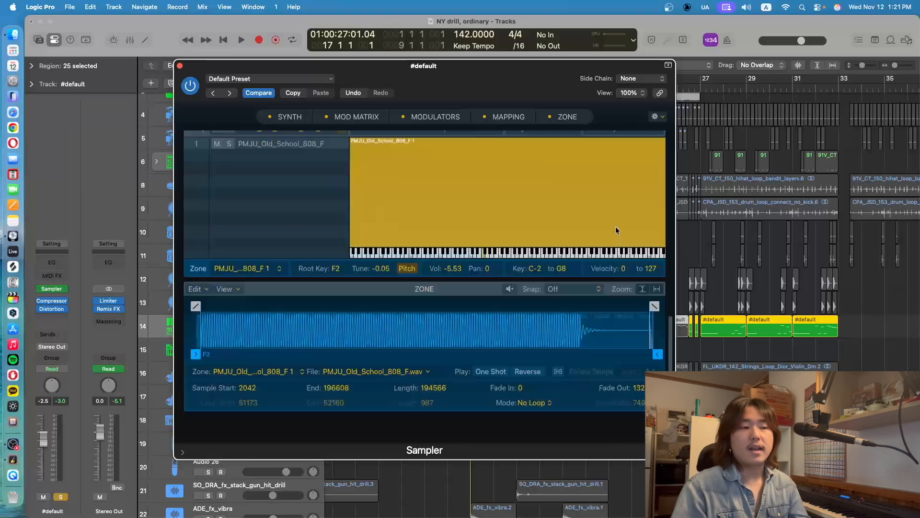
click(180, 65)
- Select the four #default regions between bars 17 and 25 and show their 808 notes in the Piano Roll
scroll(452, 235, right, 1)
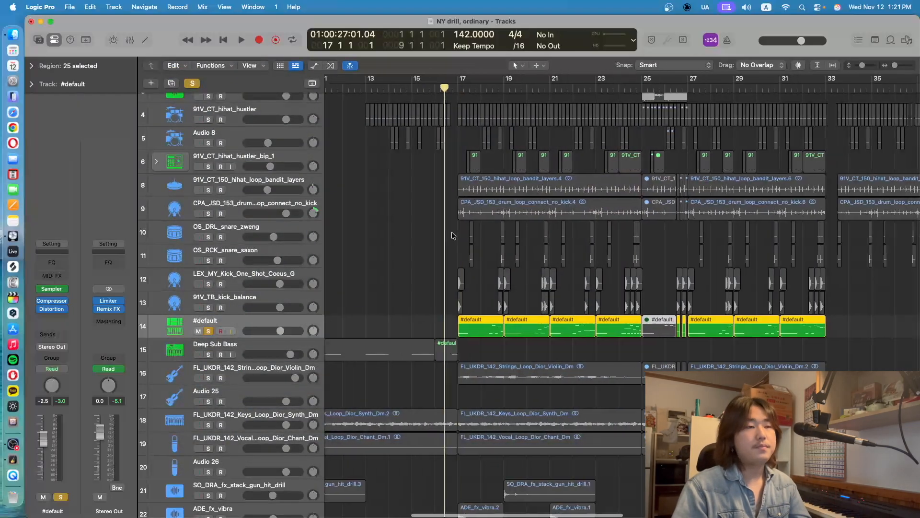
scroll(452, 235, right, 3)
scroll(444, 248, down, 2)
drag(378, 290, 553, 301)
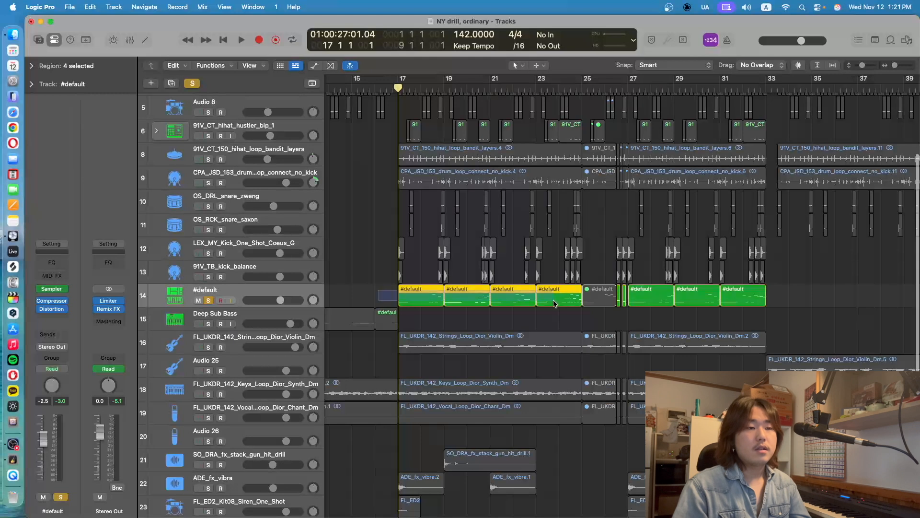
click(145, 40)
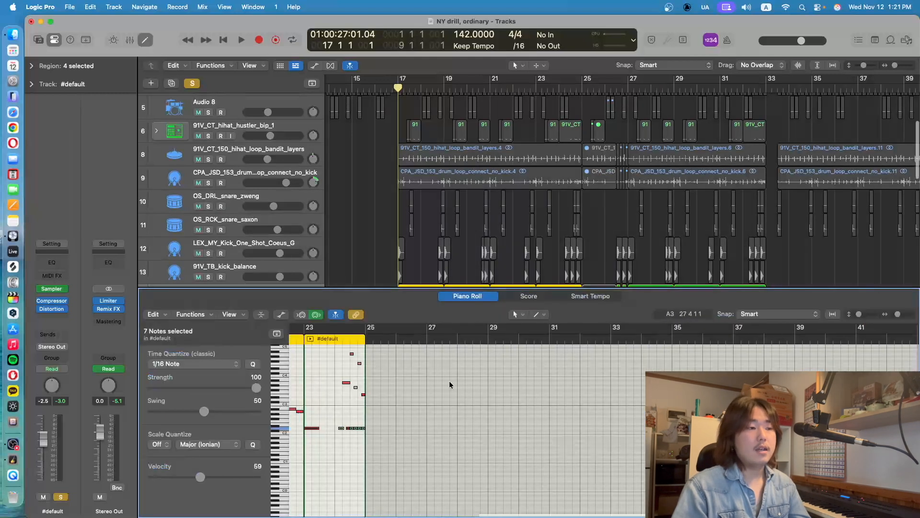
scroll(449, 384, left, 5)
click(485, 382)
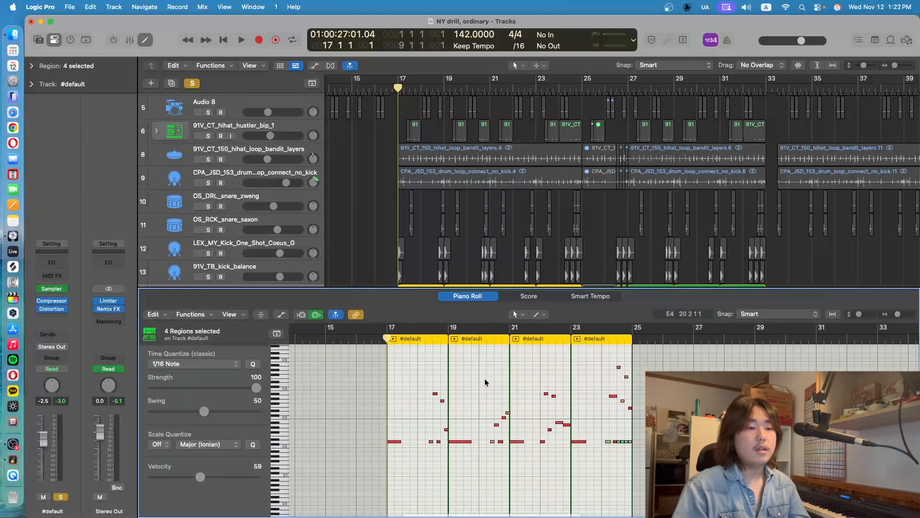
scroll(409, 235, down, 3)
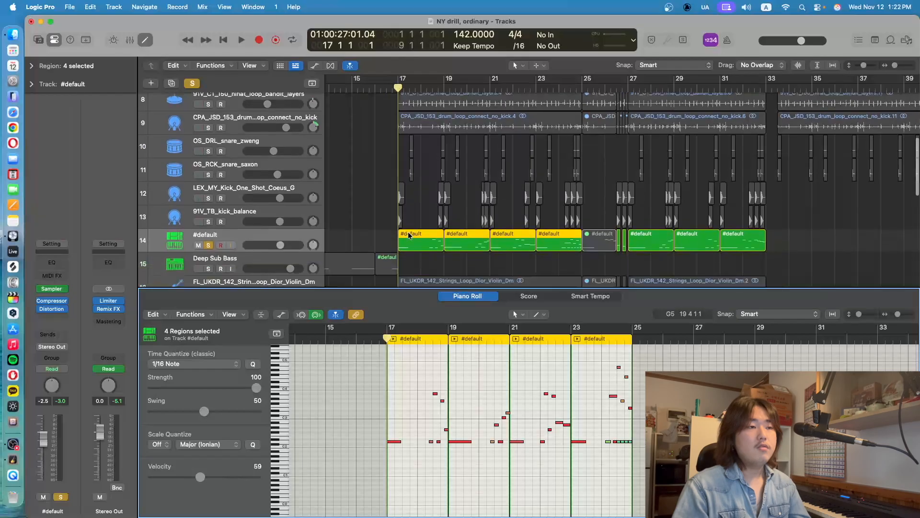
- Zoom in on the 808 notes in the Piano Roll and select the two high notes near the end of the first #default region
scroll(409, 234, down, 2)
click(425, 362)
key(super+Right)
key(super+Right)
key(super+Right)
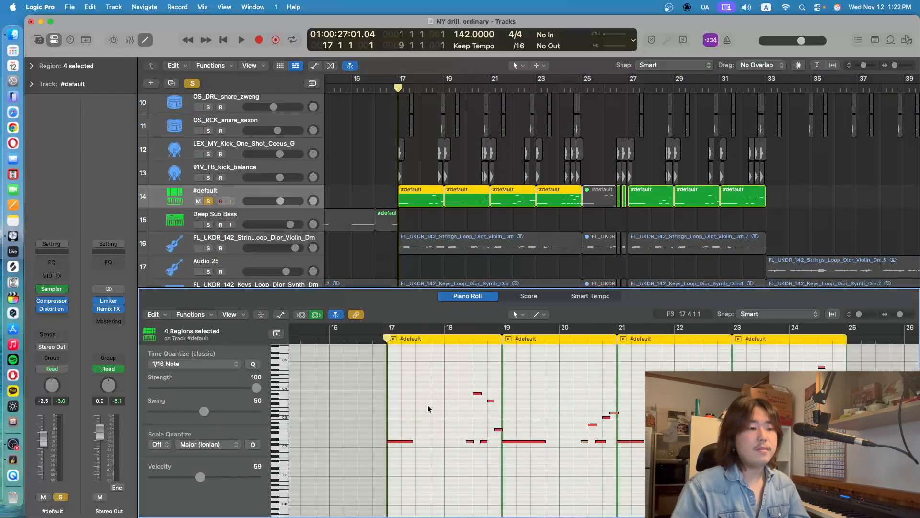
drag(473, 377, 490, 411)
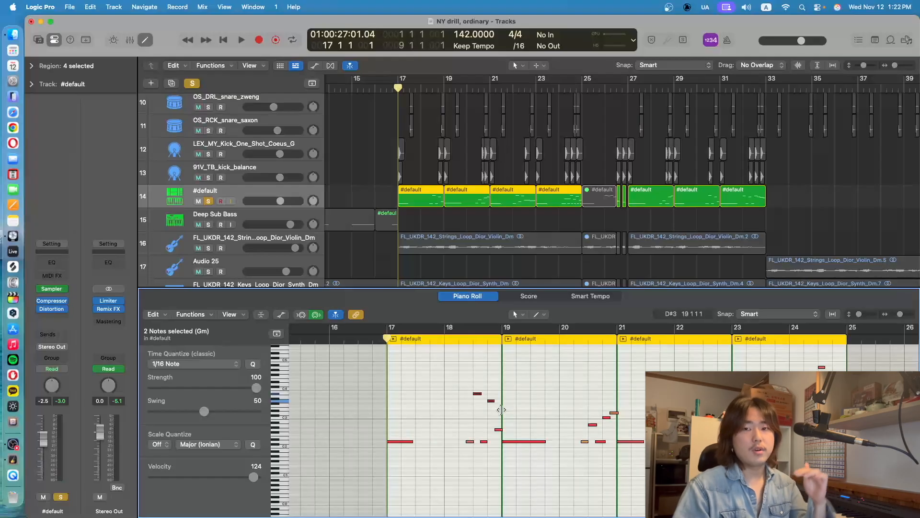
- Play the soloed 808 line from bar 17 to bar 25 and stop playback
scroll(501, 410, down, 1)
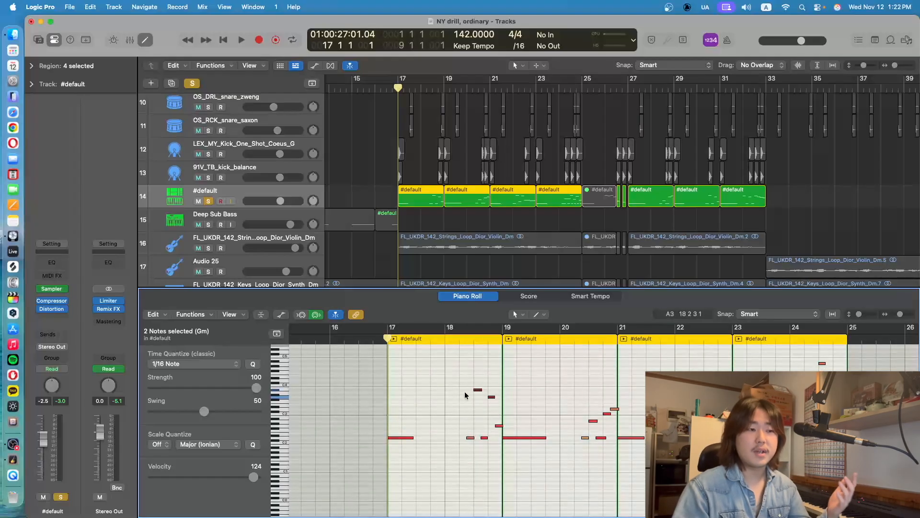
key(space)
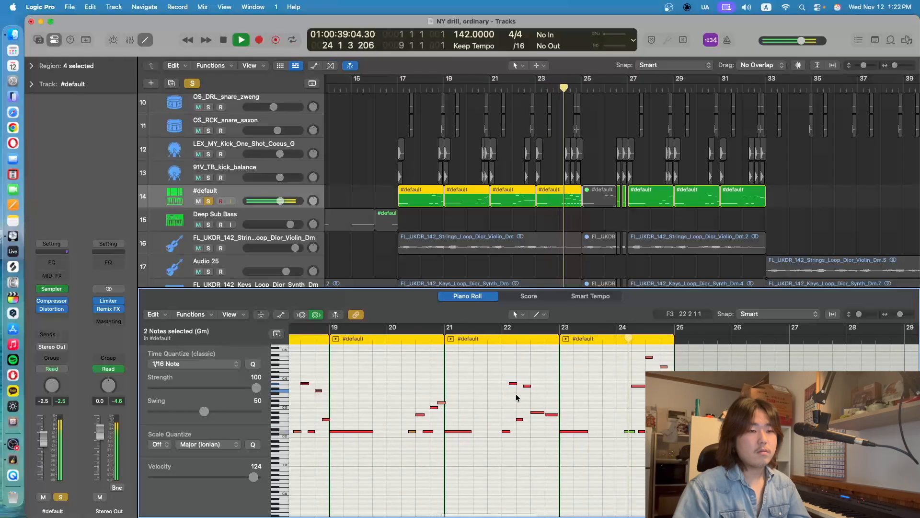
key(space)
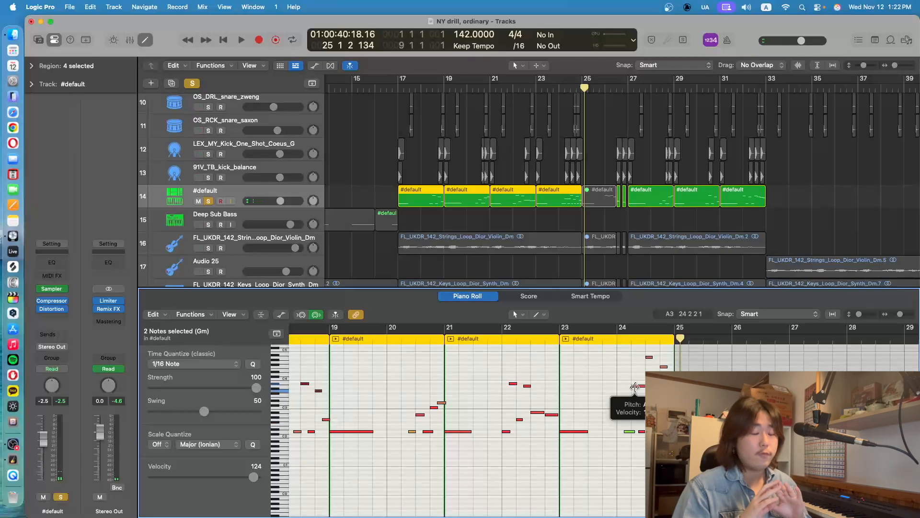
- Return the playhead to bar 17 and select the long low note that starts the first #default region
scroll(635, 387, left, 5)
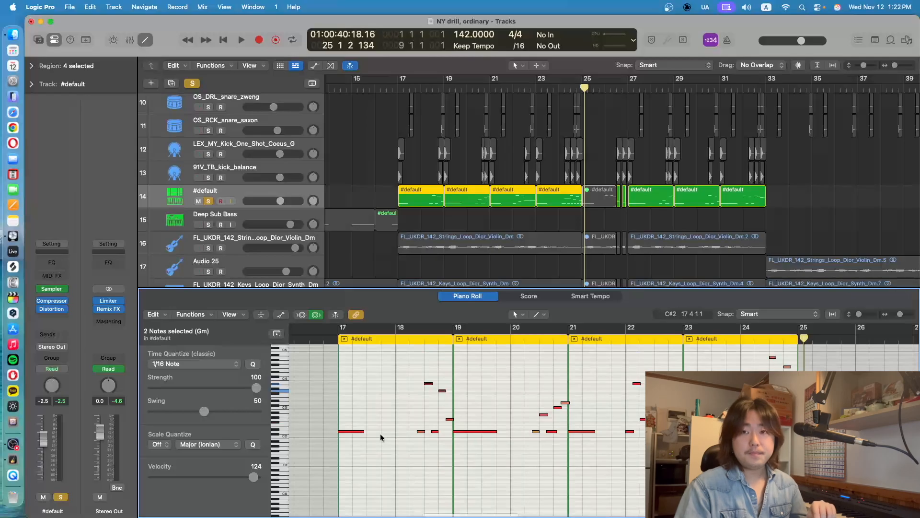
click(336, 340)
drag(361, 411, 355, 448)
scroll(435, 418, right, 1)
scroll(470, 375, up, 1)
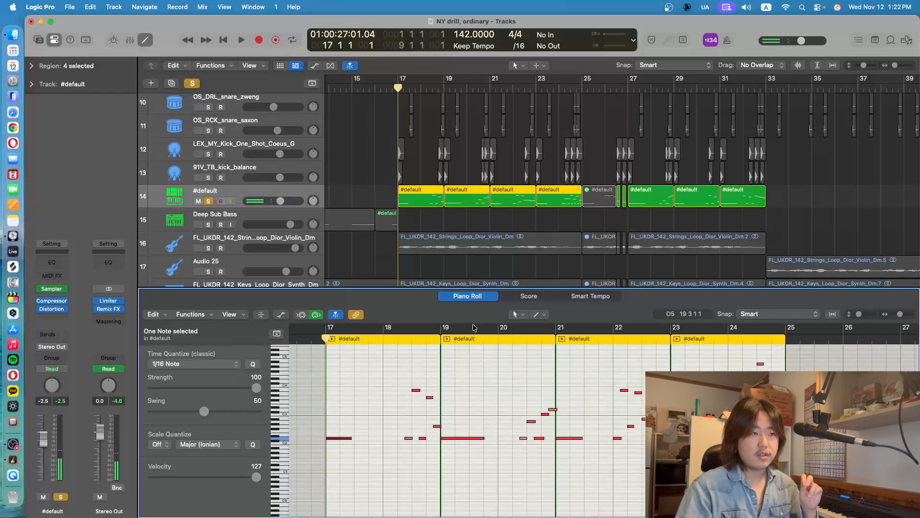
- Select the Dior violin and synth loop regions at bar 17 in turn, and reselect the four #default regions between bars 17 and 25
click(444, 241)
scroll(428, 261, down, 3)
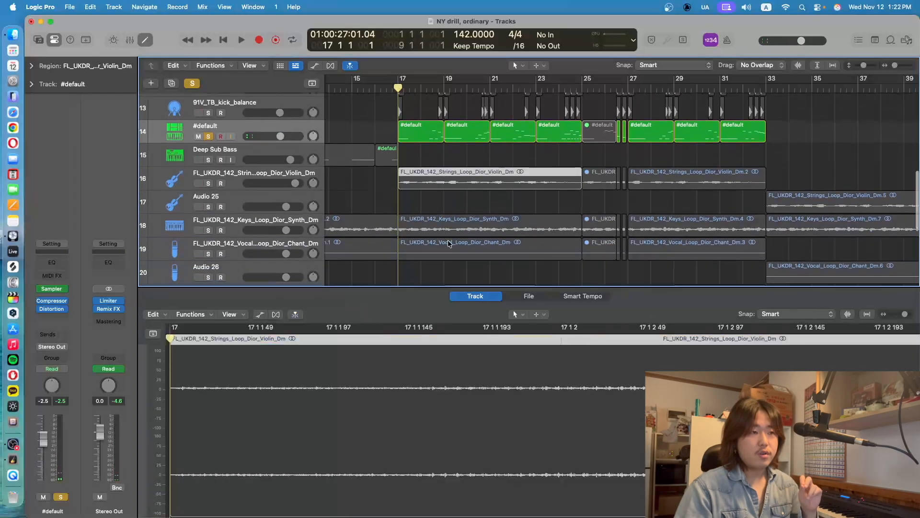
click(431, 227)
drag(401, 198, 572, 225)
drag(410, 201, 566, 227)
drag(557, 154, 416, 141)
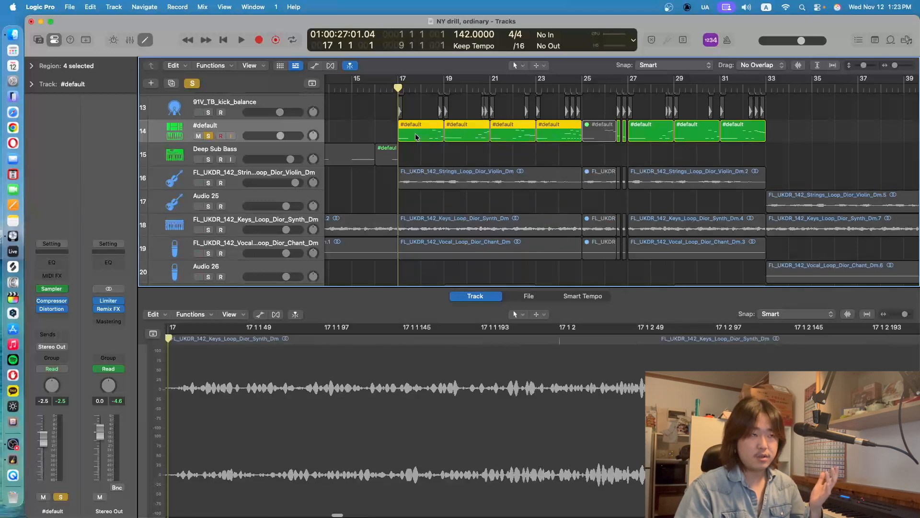
- Select the 808's opening low note, and compare the Dior synth keys loop region with the first #default region
drag(357, 440, 326, 411)
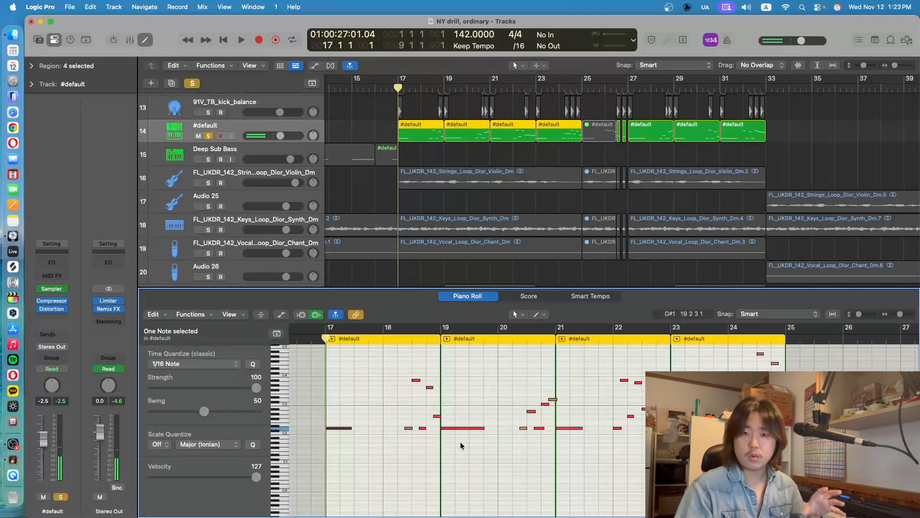
drag(365, 436, 336, 414)
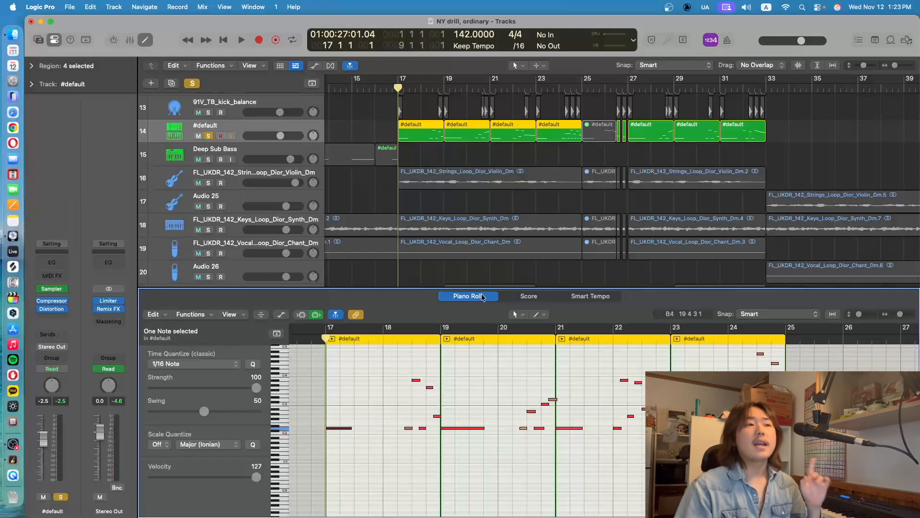
click(550, 221)
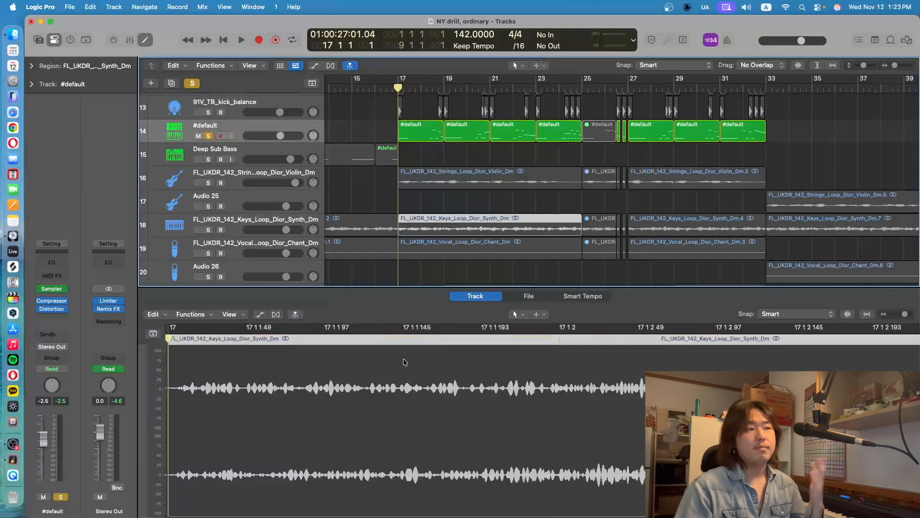
click(403, 129)
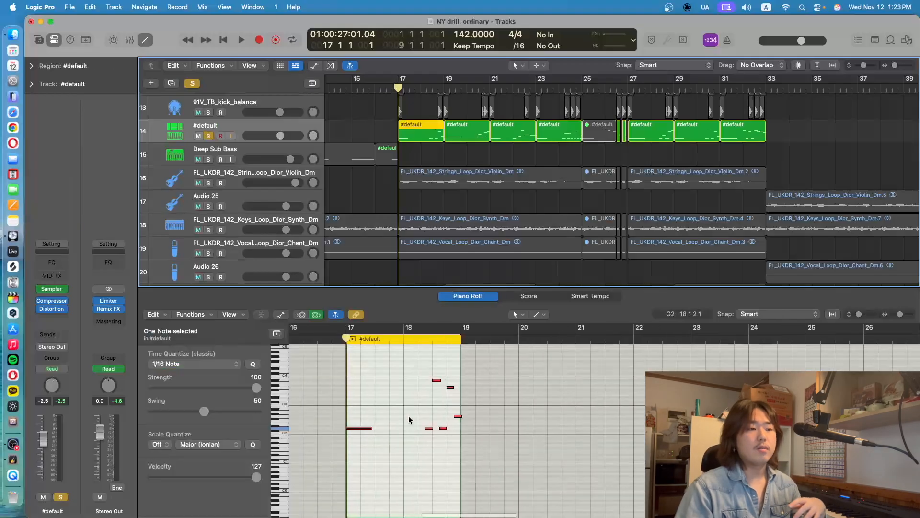
- Reselect the four #default regions from bar 17 to 25 and select the long low notes at their starts one after another
drag(387, 131, 544, 141)
drag(416, 448, 399, 420)
drag(512, 443, 520, 393)
drag(646, 453, 619, 412)
drag(757, 450, 736, 413)
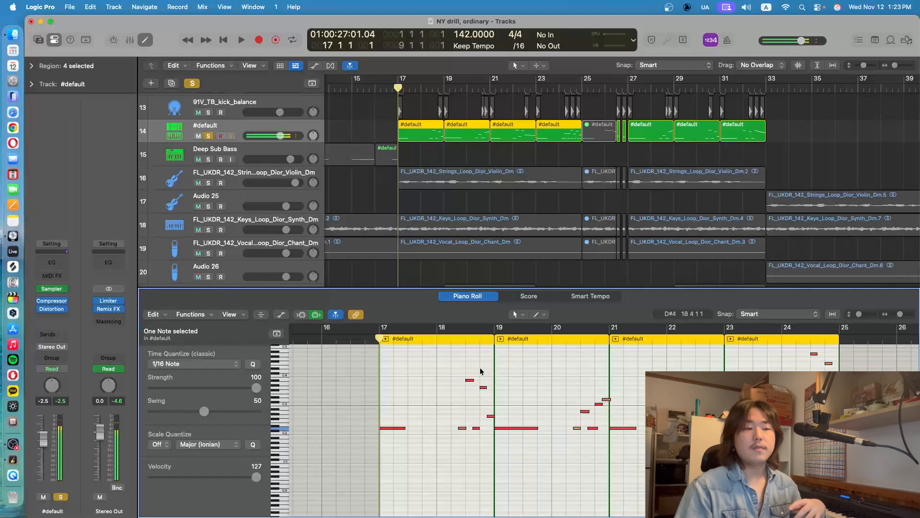
- Play the 808 line from bar 17, stop it after bar 25, and select the short low notes in the second half of each region
double_click(452, 340)
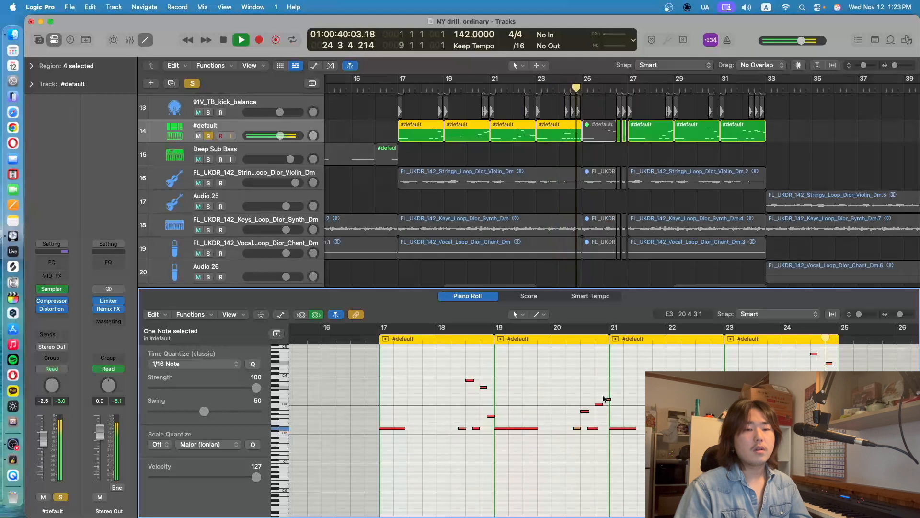
key(space)
mouse_move(435, 425)
mouse_down()
mouse_move(481, 435)
mouse_move(430, 425)
mouse_up()
drag(554, 423, 575, 434)
drag(683, 434, 653, 428)
drag(772, 424, 849, 437)
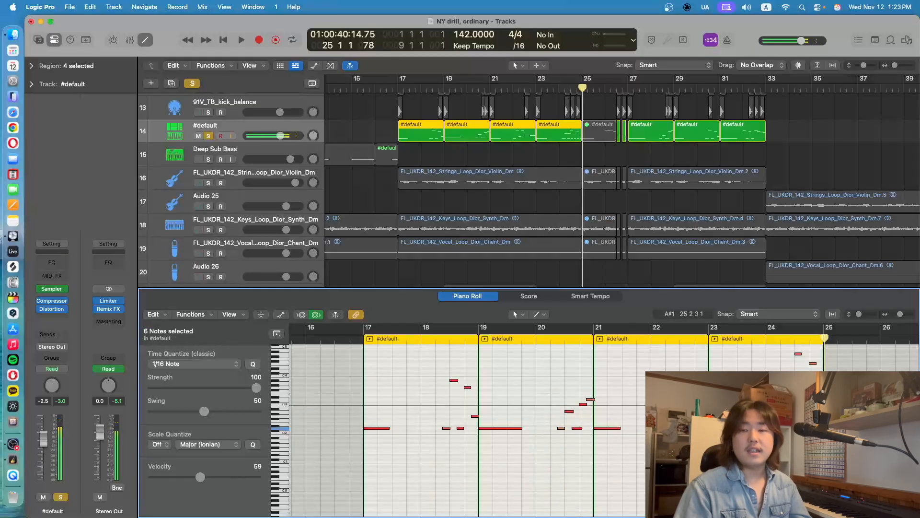
scroll(653, 387, right, 3)
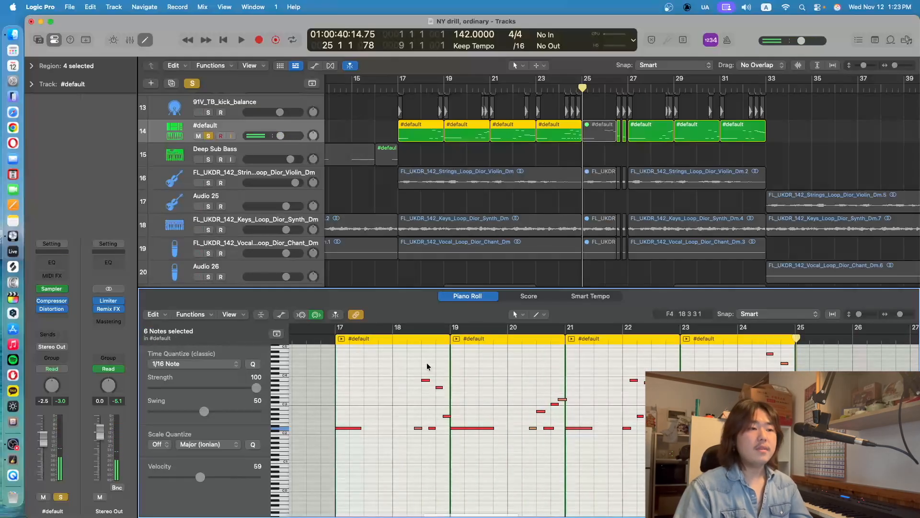
- Zoom in on the bar 18 phrase and play it briefly from its first short low note
click(419, 339)
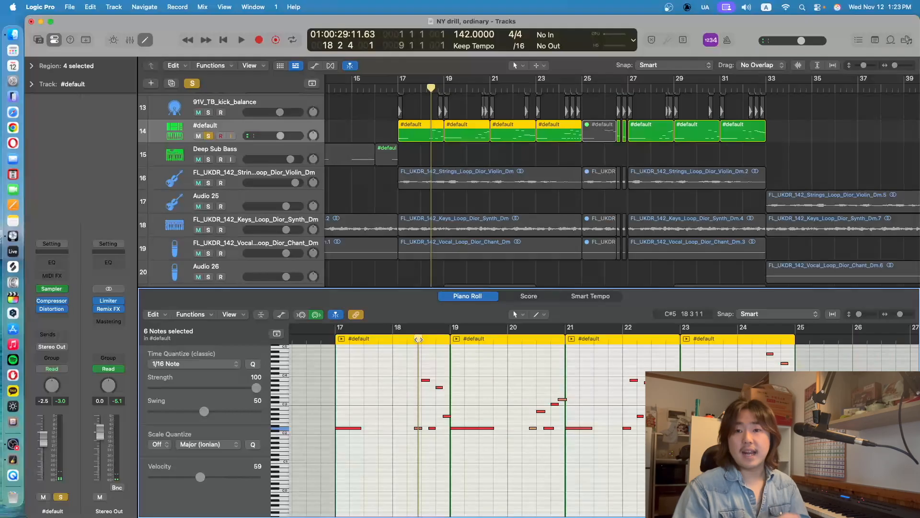
key(super+Right)
key(super+Right)
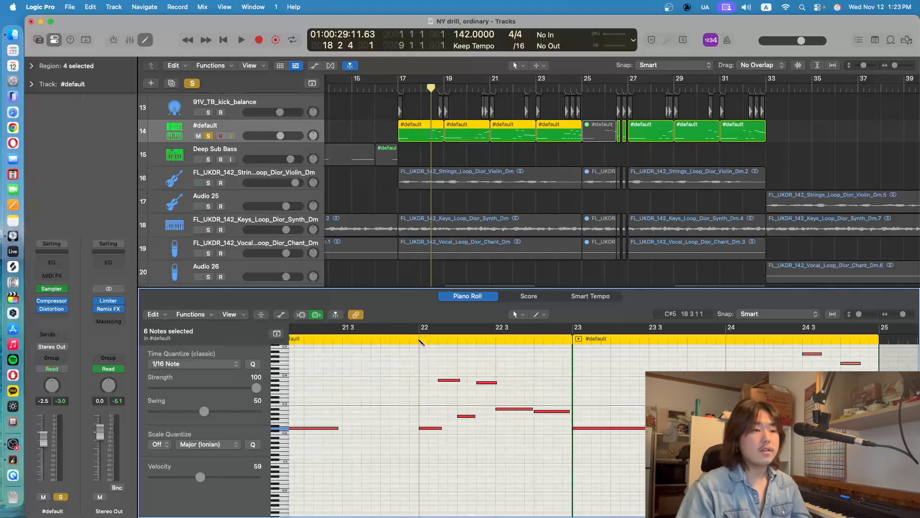
scroll(420, 343, left, 10)
scroll(481, 400, left, 1)
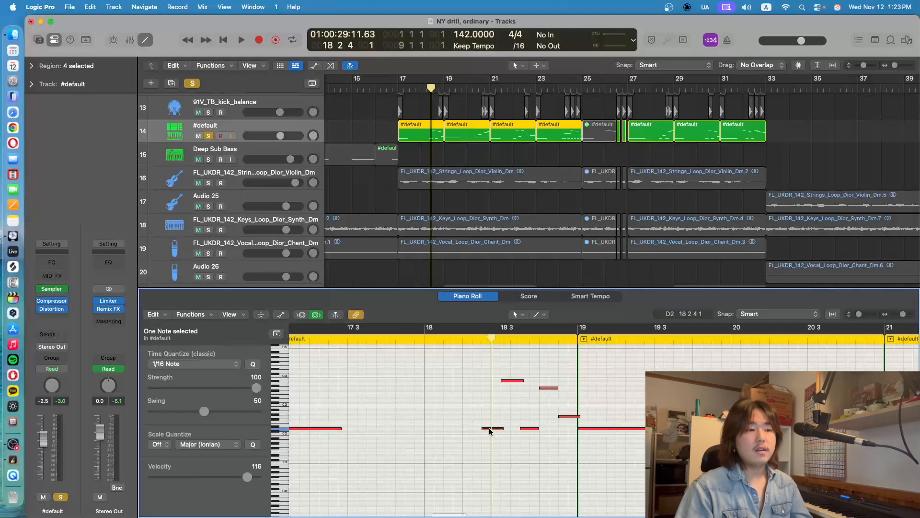
click(479, 338)
key(space)
key(space)
scroll(489, 423, right, 1)
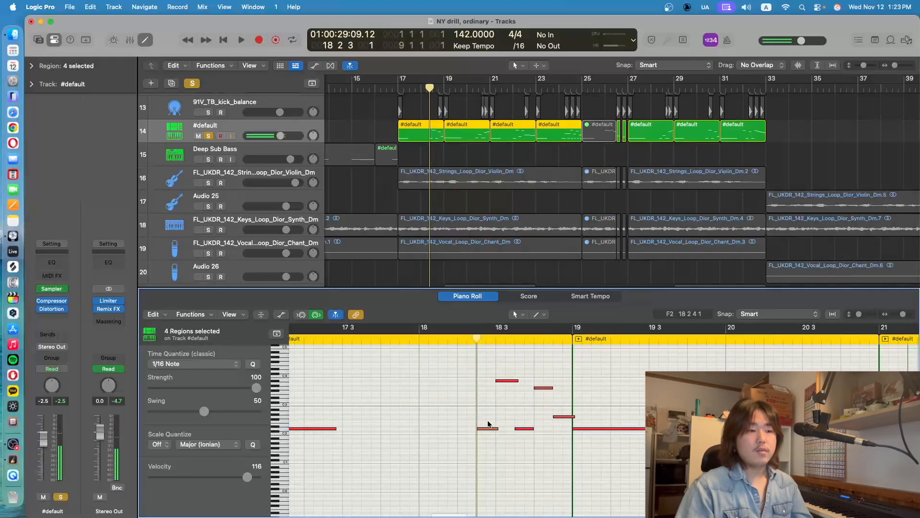
- Select the notes of the bar 18 phrase in order, from the short low notes to the closing note before bar 19
click(487, 429)
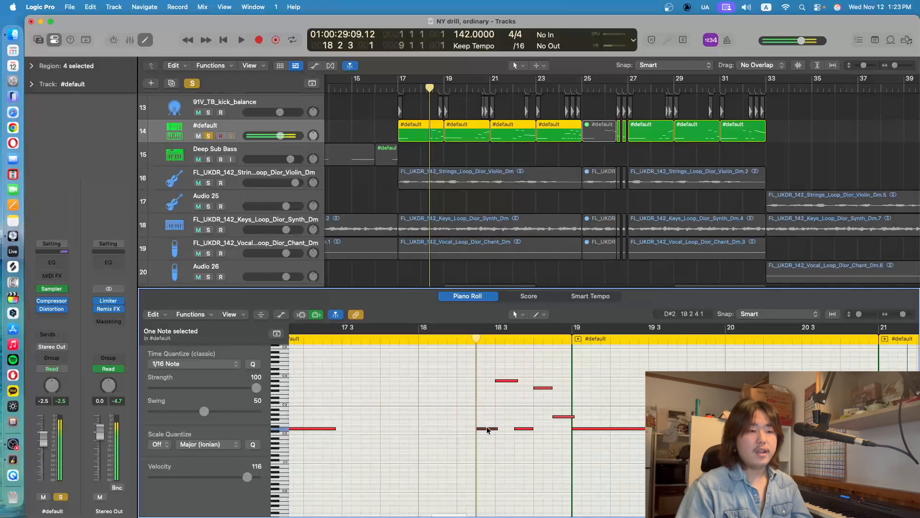
drag(487, 424, 506, 385)
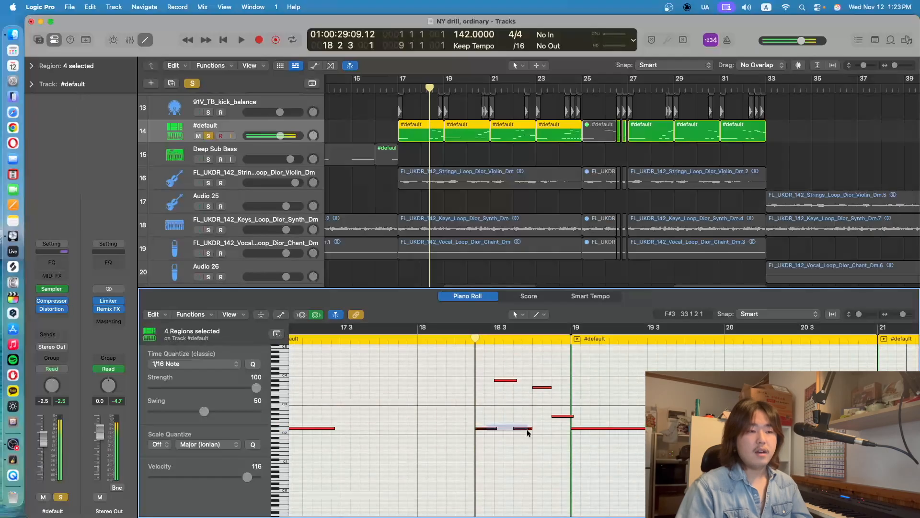
drag(528, 428, 545, 413)
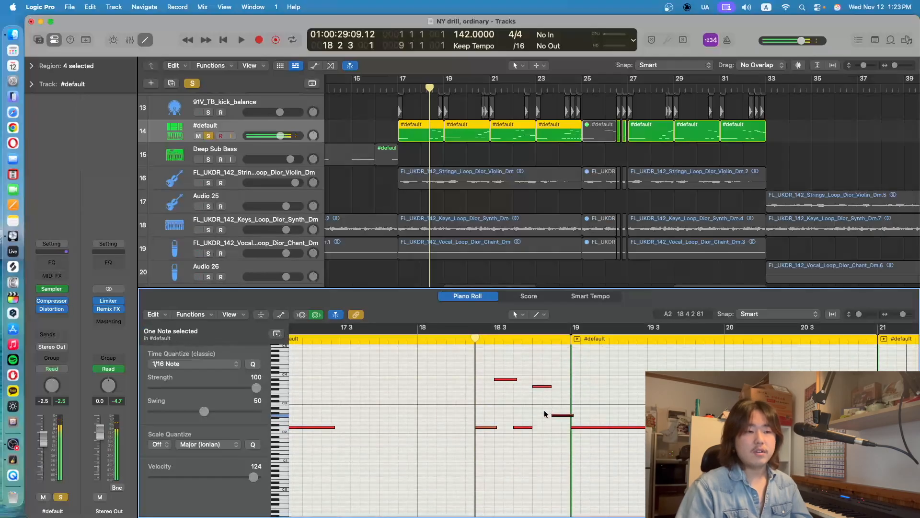
- Delete the second short low note in bar 18, play the phrase without it, and undo the deletion
click(518, 428)
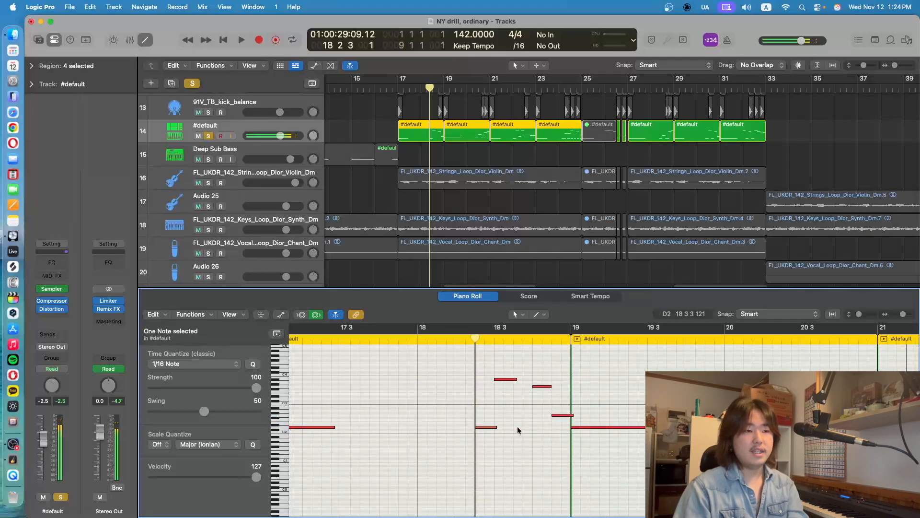
drag(477, 331, 470, 338)
drag(519, 379, 532, 379)
key(space)
key(super+z)
key(space)
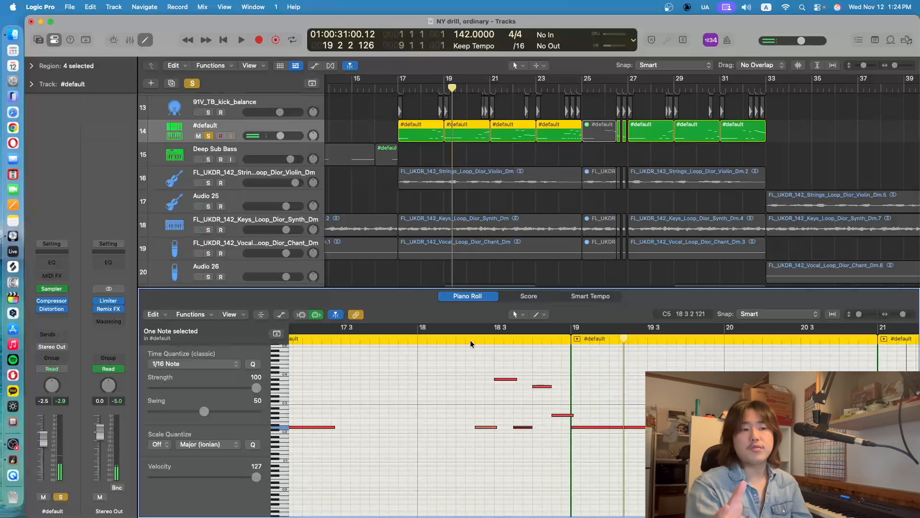
- Play the bar 18 phrase again with its second short low note in place, stopping before bar 19
click(471, 341)
key(space)
key(space)
- Zoom out and select the short low notes in each #default region between bars 17 and 25
mouse_move(539, 442)
mouse_down()
mouse_move(500, 427)
mouse_move(523, 433)
mouse_up()
scroll(521, 442, down, 6)
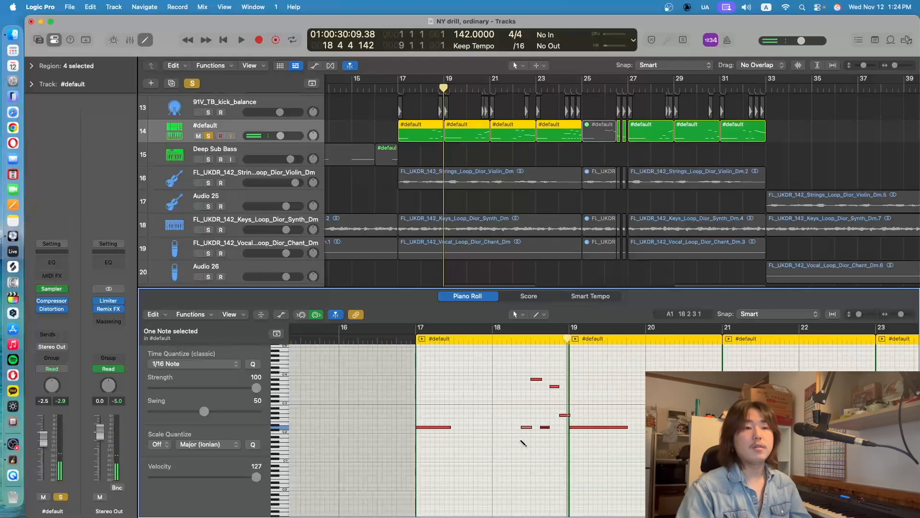
drag(558, 439, 525, 423)
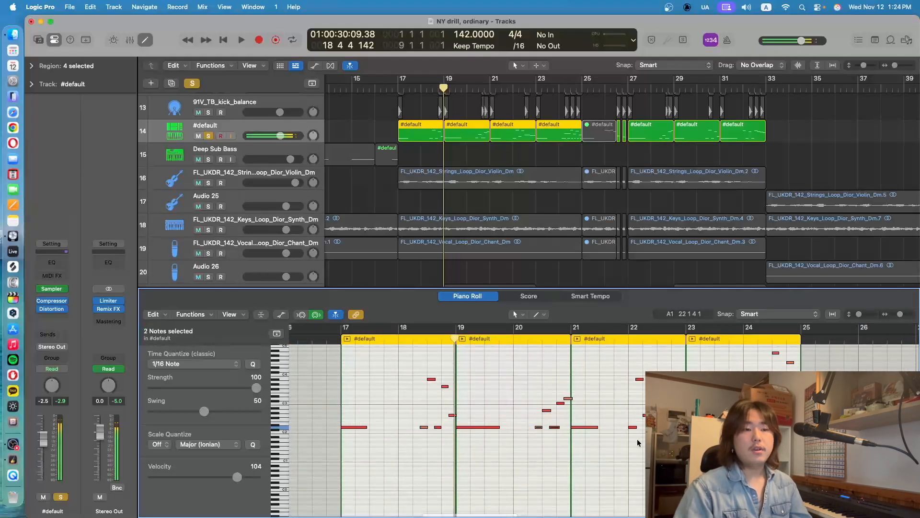
click(632, 426)
scroll(629, 427, right, 2)
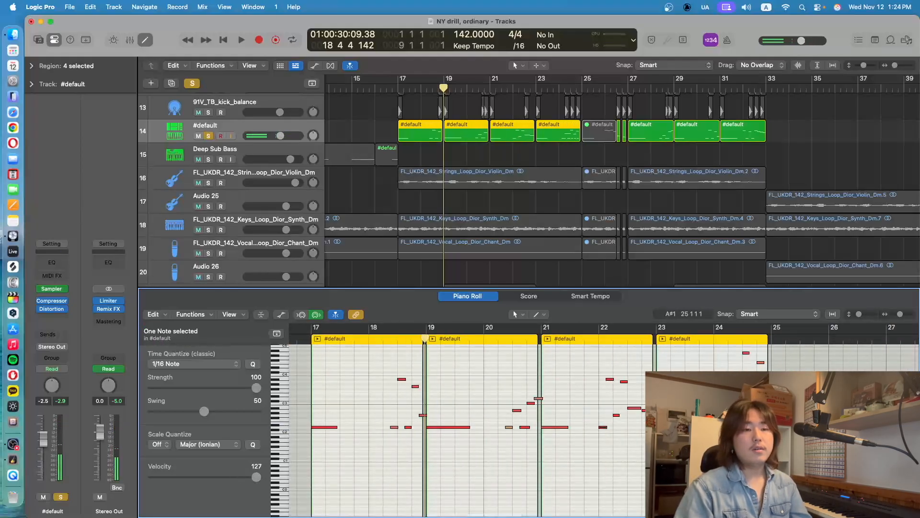
drag(704, 412, 772, 437)
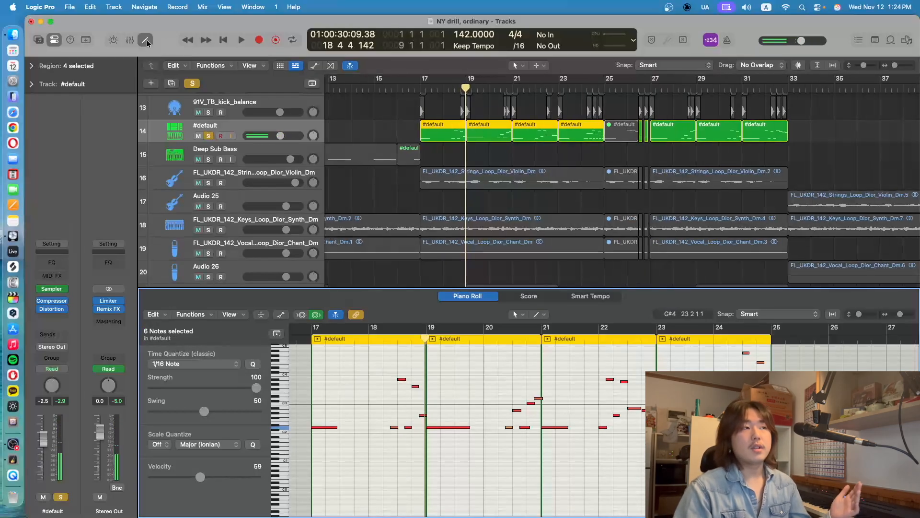
- Select the three #default regions between bars 27 and 33 and show their notes in the Piano Roll
key(e)
drag(777, 173, 630, 175)
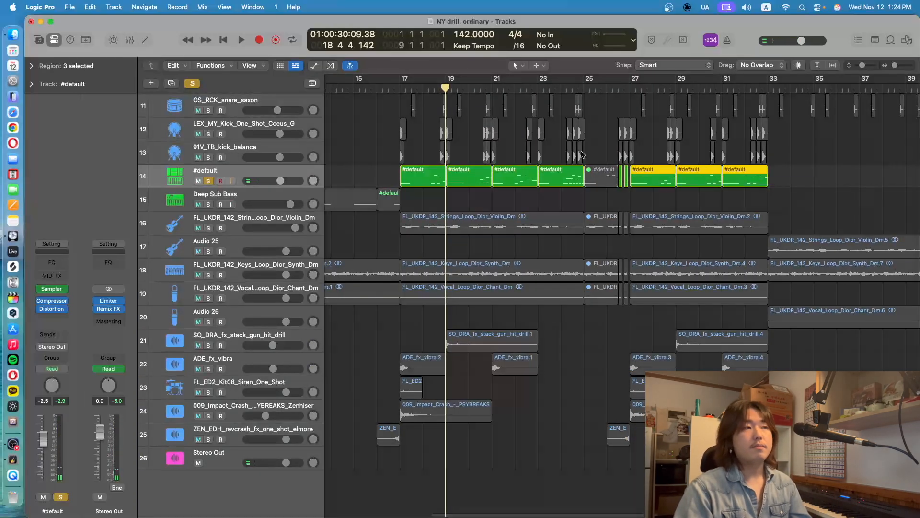
click(145, 41)
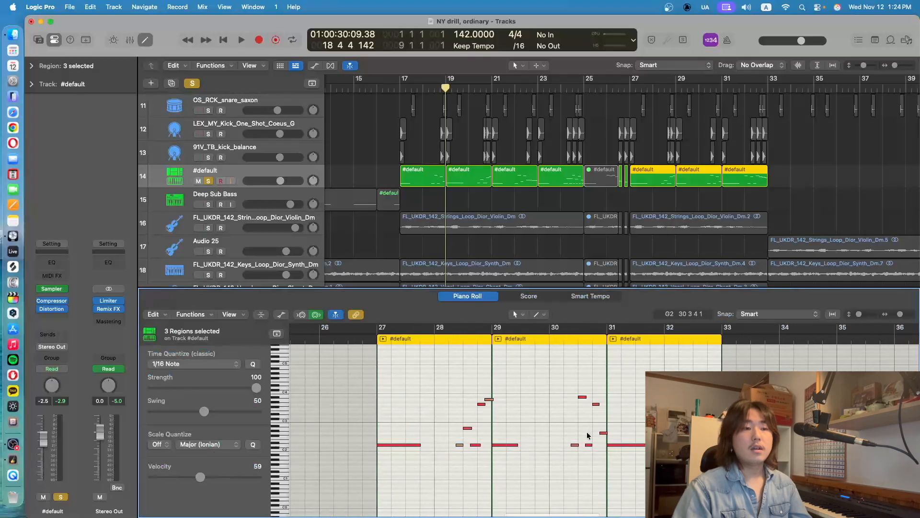
- Select all notes in the three #default regions, play them from bar 27 to bar 33, and close the Piano Roll
drag(401, 346, 892, 508)
scroll(372, 354, up, 3)
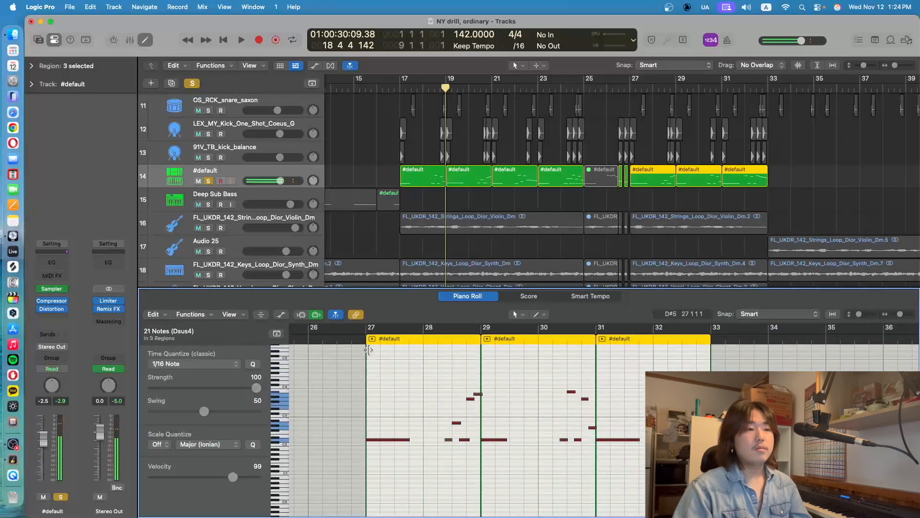
click(365, 341)
key(space)
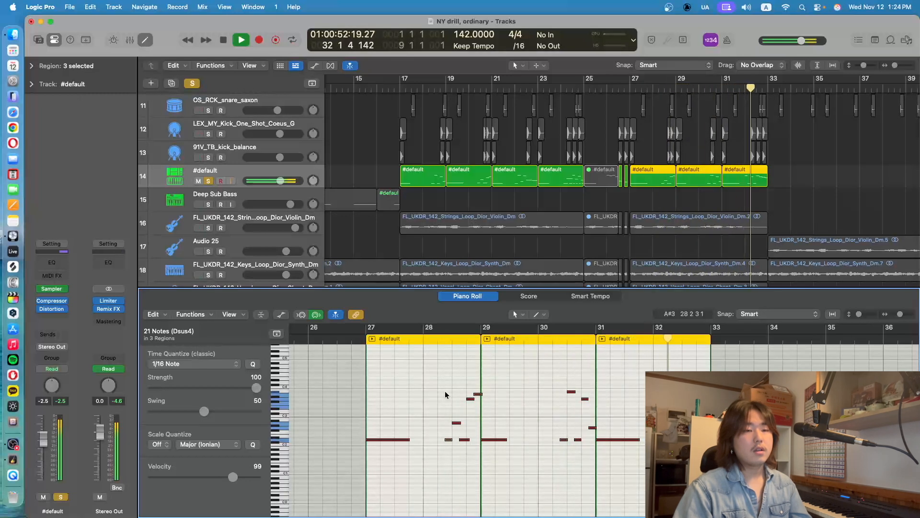
click(145, 41)
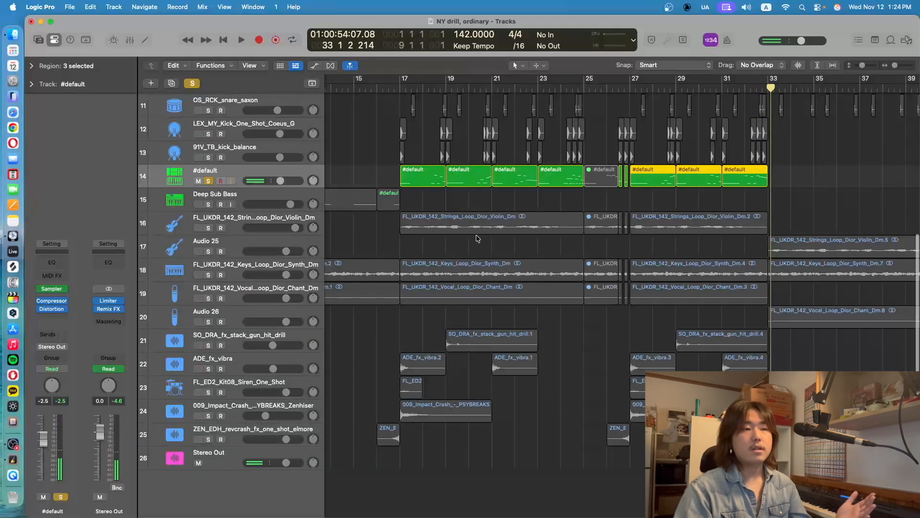
- Move the solo from the #default track to the Dior violin strings loop track and place the playhead at bar 17
scroll(210, 214, up, 2)
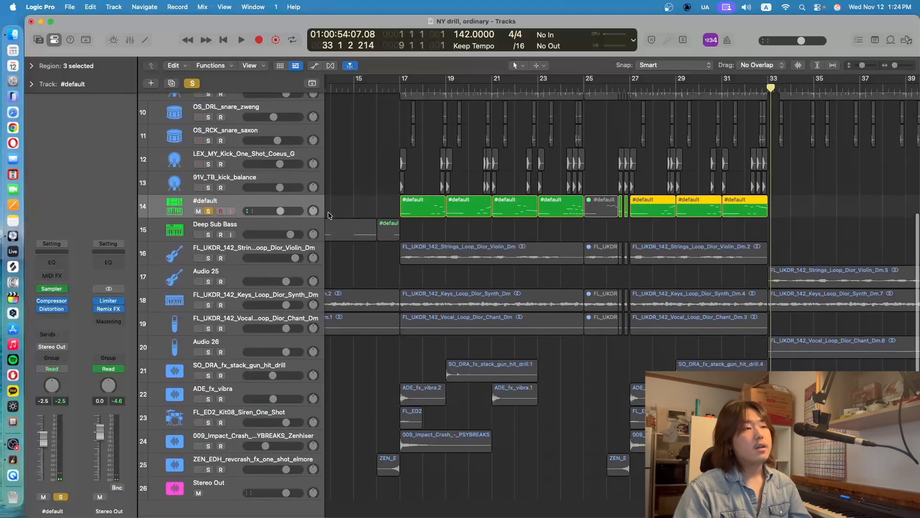
click(209, 212)
scroll(405, 130, down, 2)
click(399, 91)
click(208, 228)
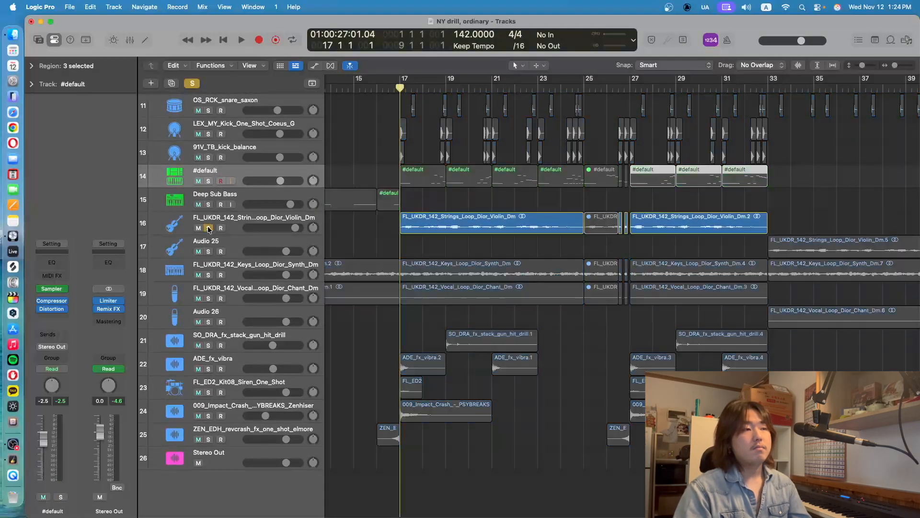
scroll(320, 269, up, 1)
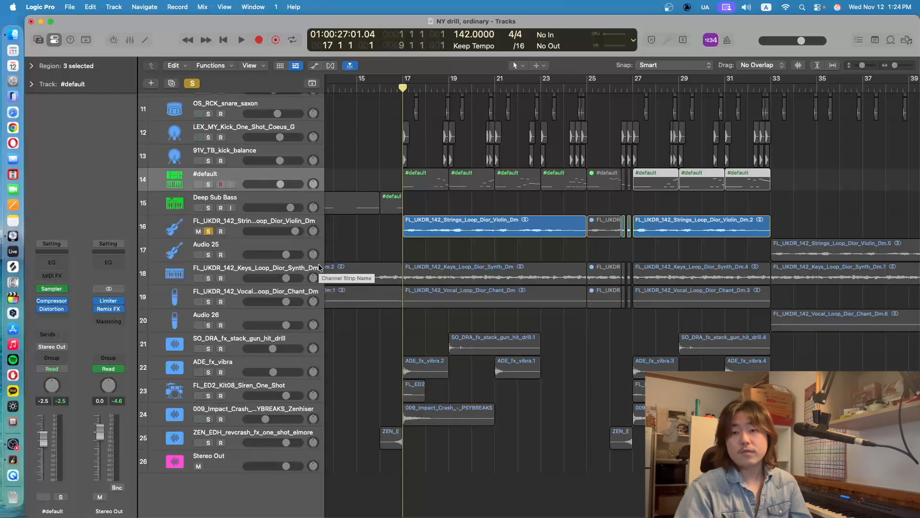
- Play the soloed violin strings loop from bar 17 until just past bar 25 and unsolo its track
key(space)
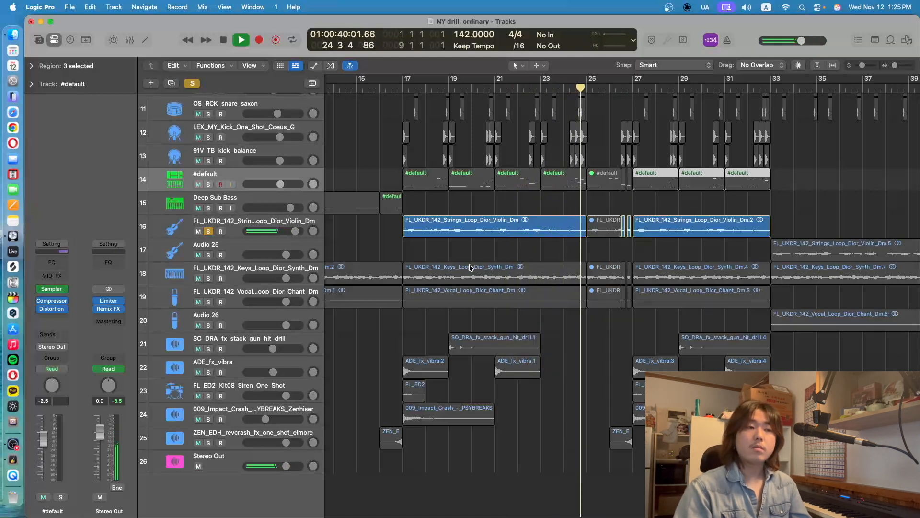
key(space)
click(208, 231)
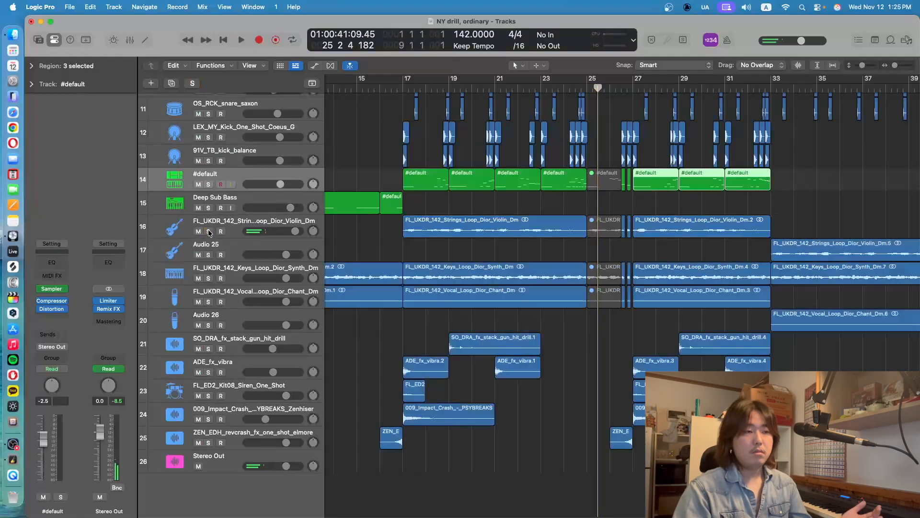
- Solo the Dior chant vocal loop track, play it from bar 17 to bar 25, and unsolo it
click(209, 301)
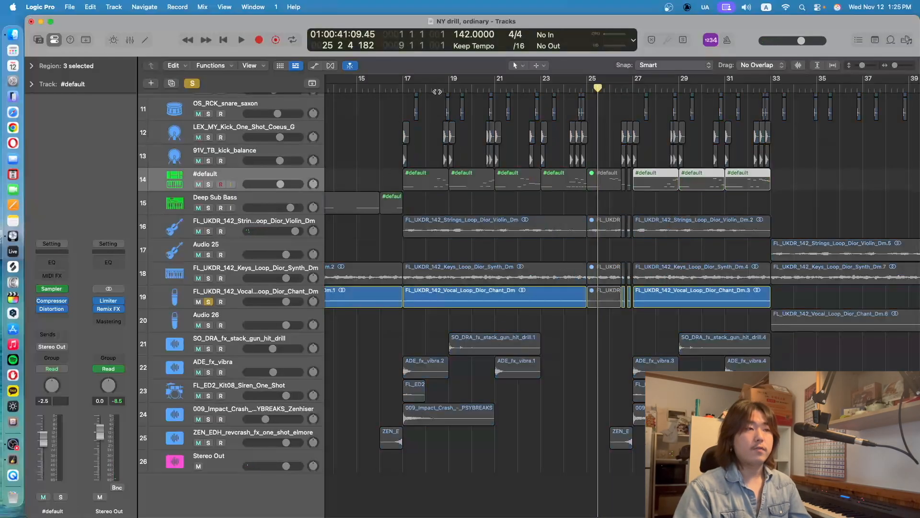
click(405, 87)
key(space)
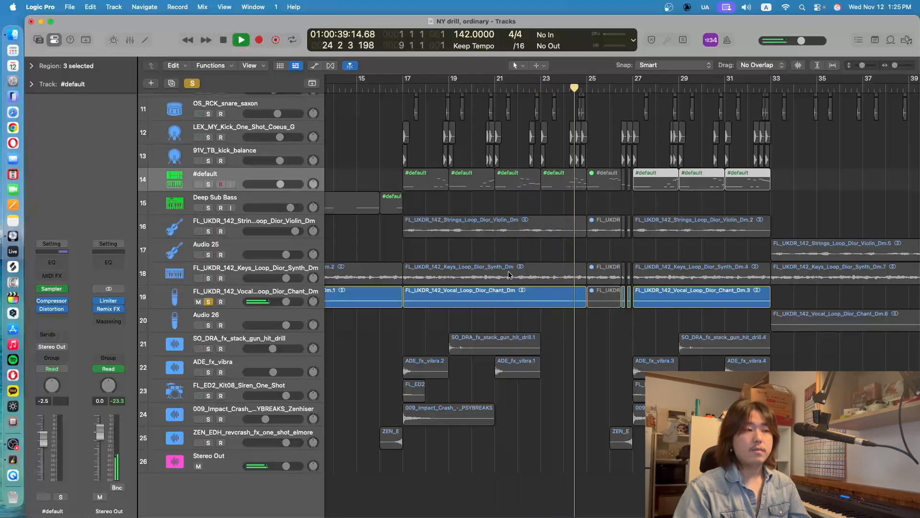
key(space)
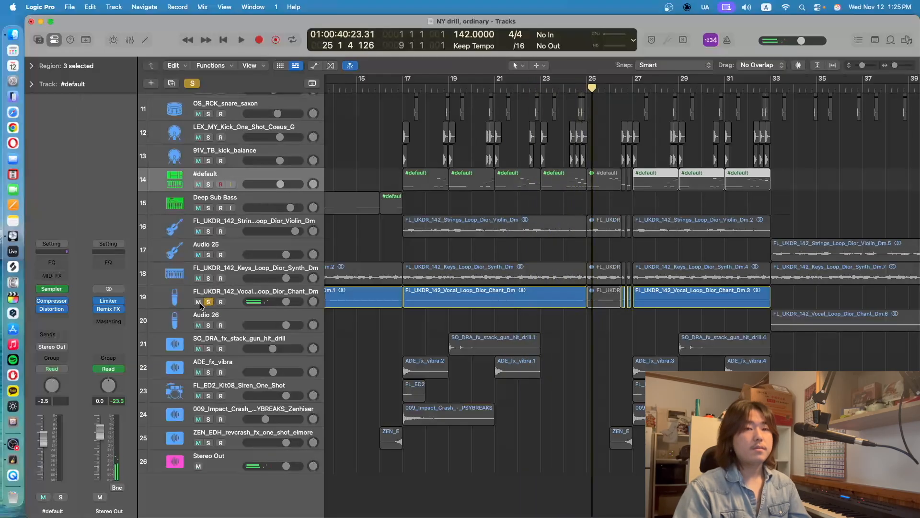
click(208, 301)
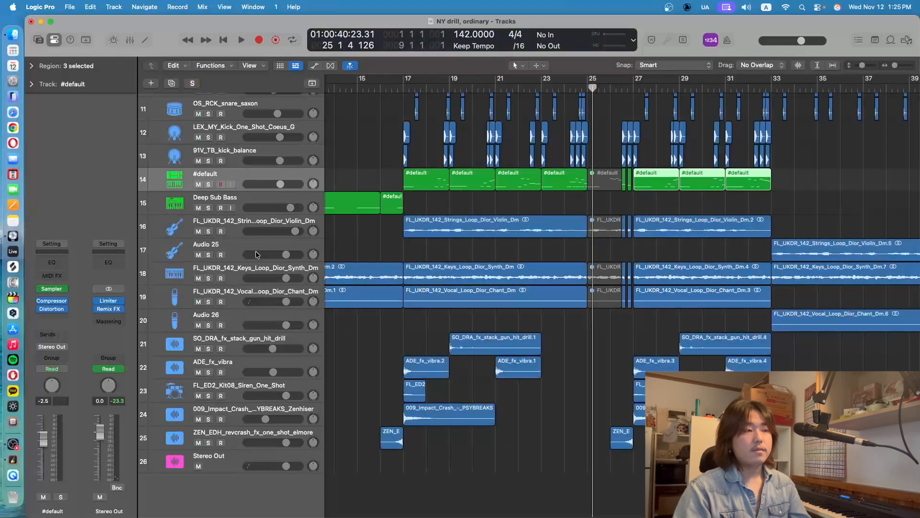
- Select the violin, synth and chant loop regions between bars 17 and 25 together
click(253, 251)
click(230, 296)
drag(442, 321, 424, 225)
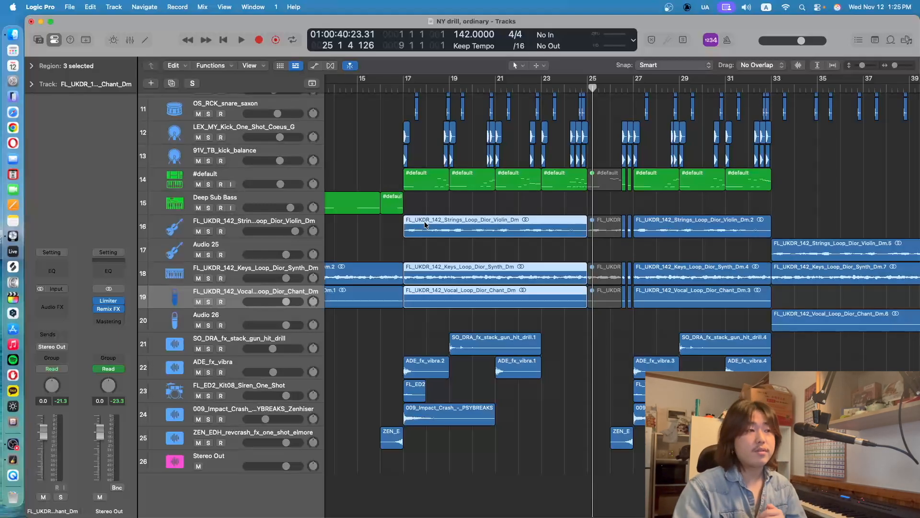
scroll(424, 220, down, 1)
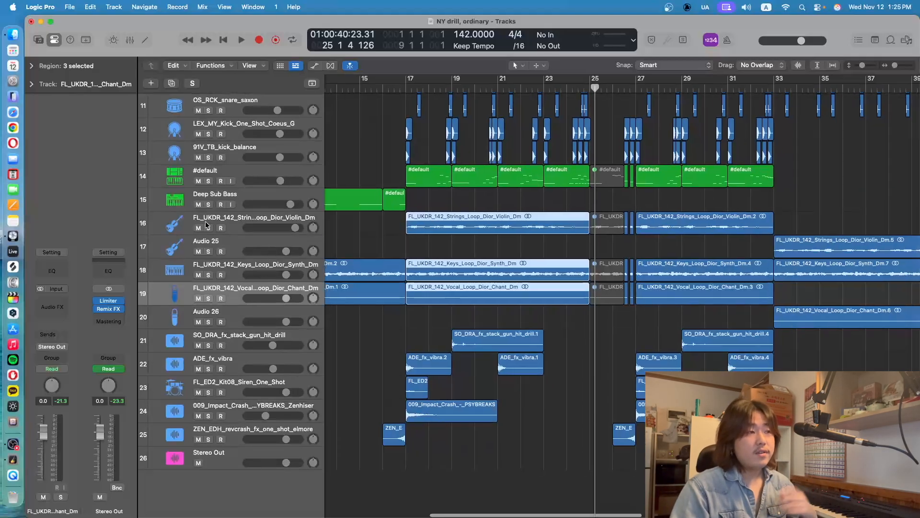
scroll(369, 280, up, 2)
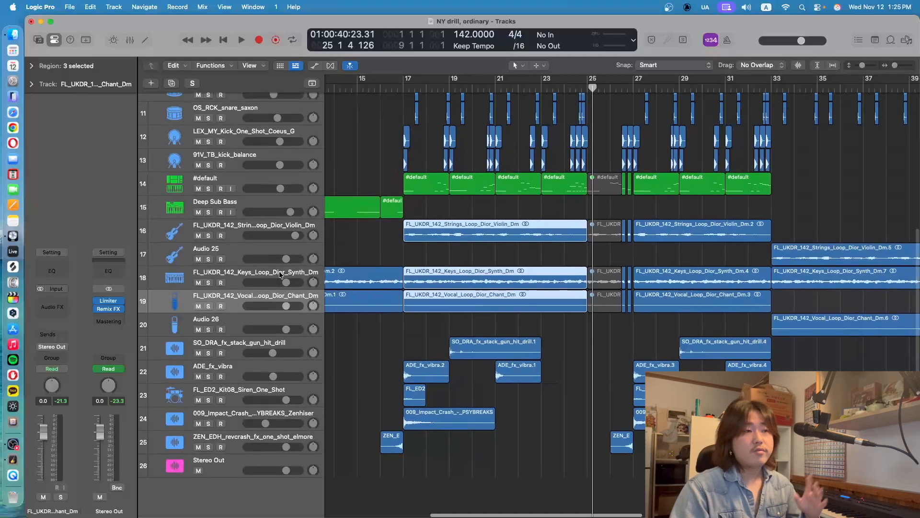
- Select only the violin strings loop region between bars 17 and 25
click(476, 216)
click(479, 230)
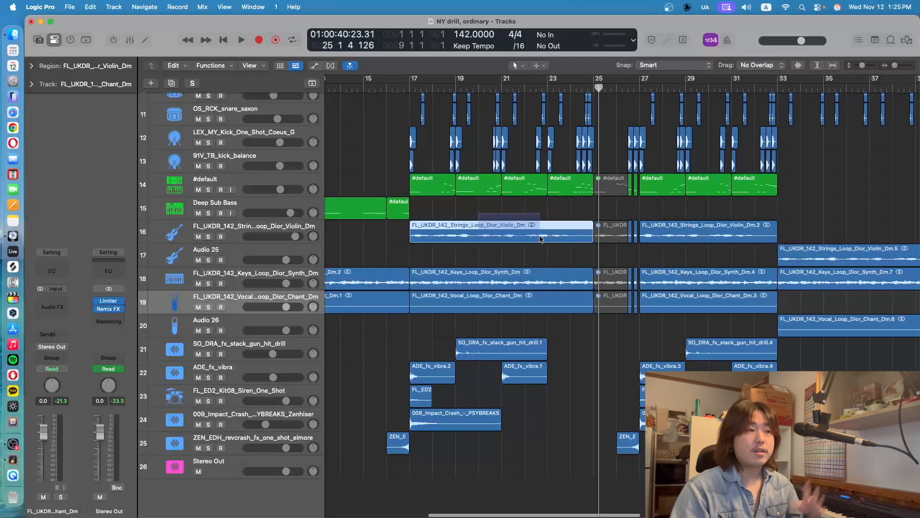
scroll(523, 237, down, 2)
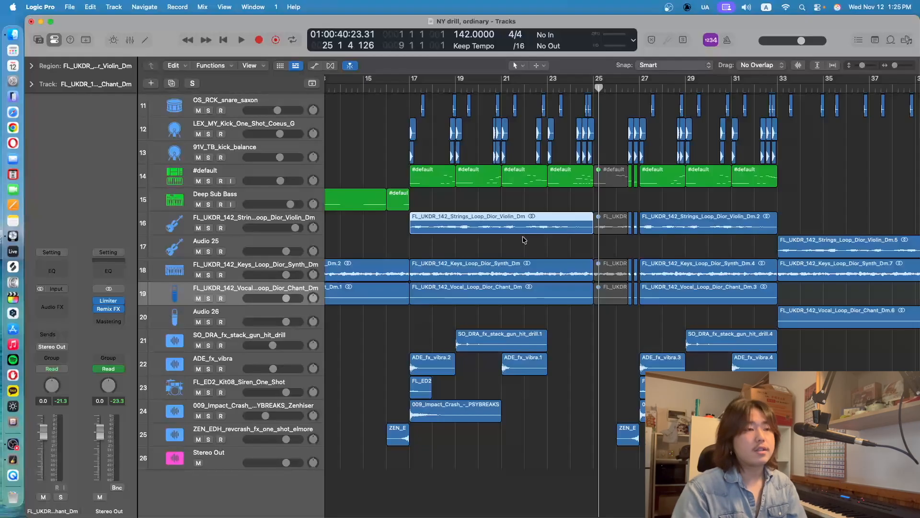
- Solo all drum tracks from 91V_CT_hihat_hustler down to 91V_TB_kick_balance and clear the region selection
scroll(518, 244, up, 9)
scroll(508, 264, left, 5)
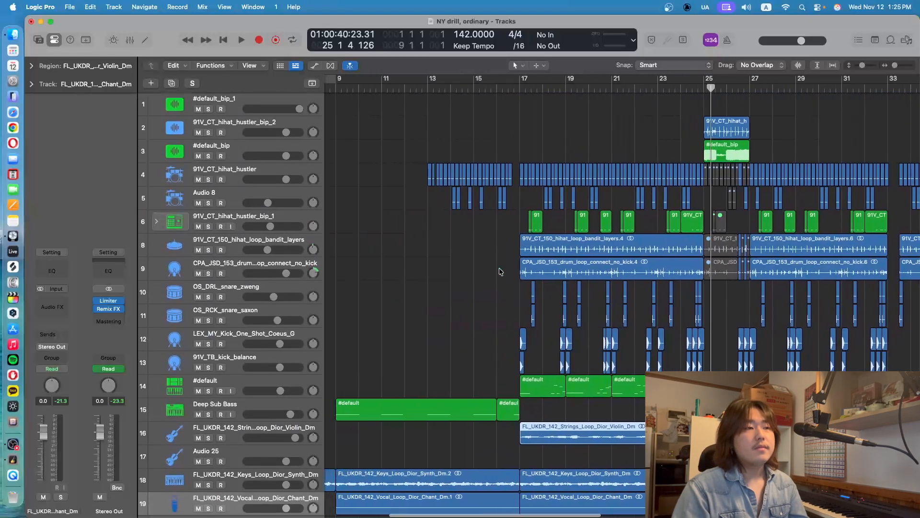
scroll(480, 261, right, 2)
scroll(473, 259, down, 9)
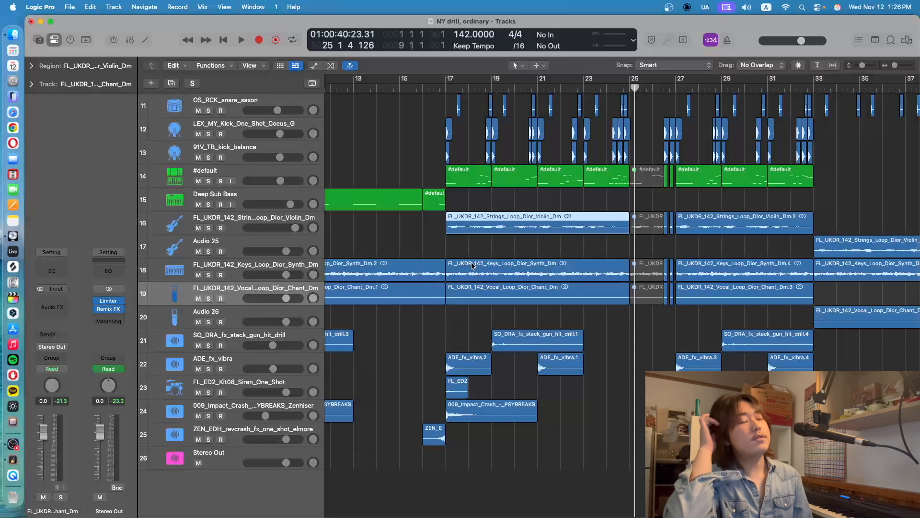
scroll(474, 265, up, 10)
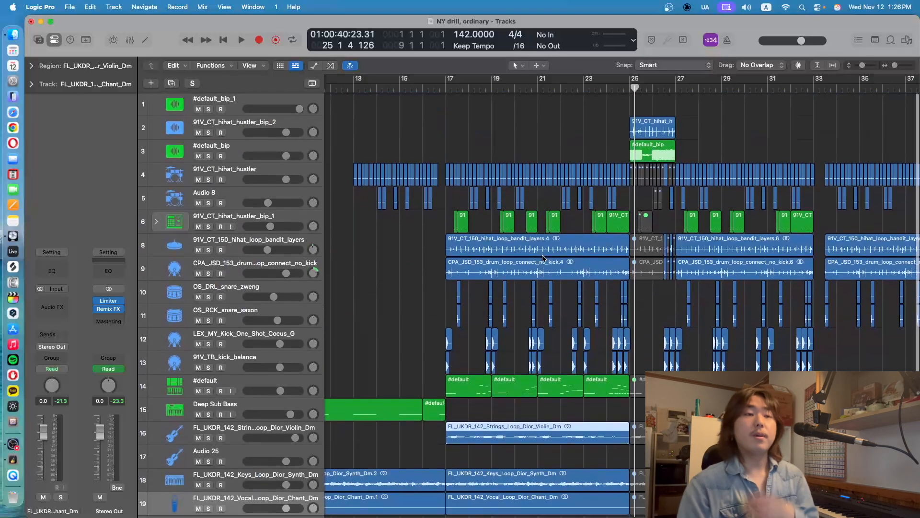
scroll(449, 128, left, 1)
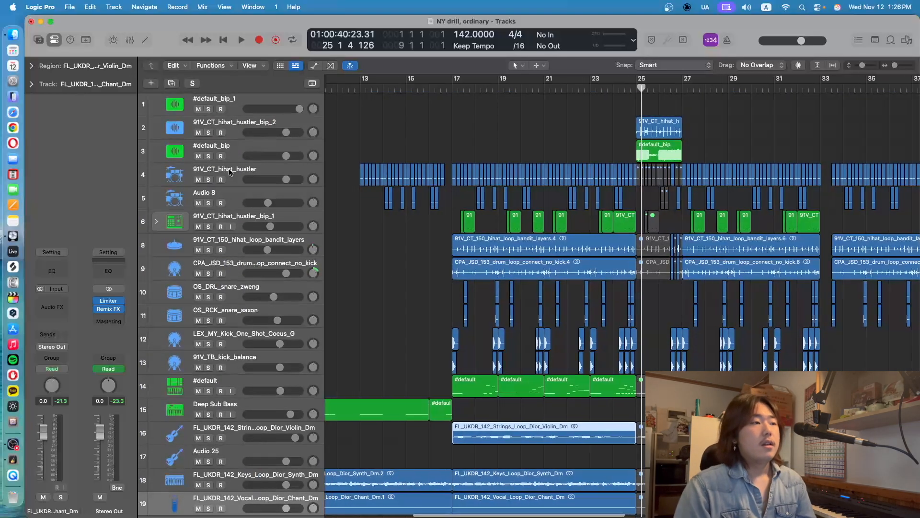
click(223, 180)
shift+click(252, 364)
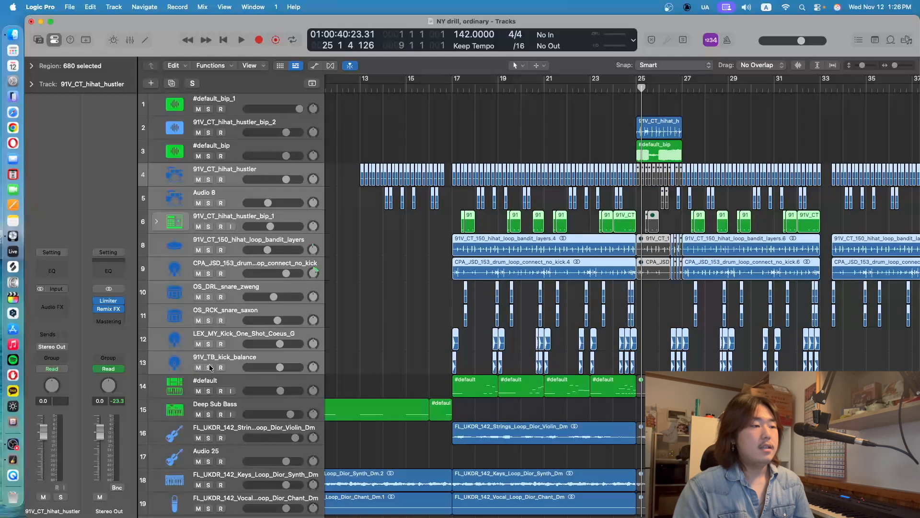
click(207, 368)
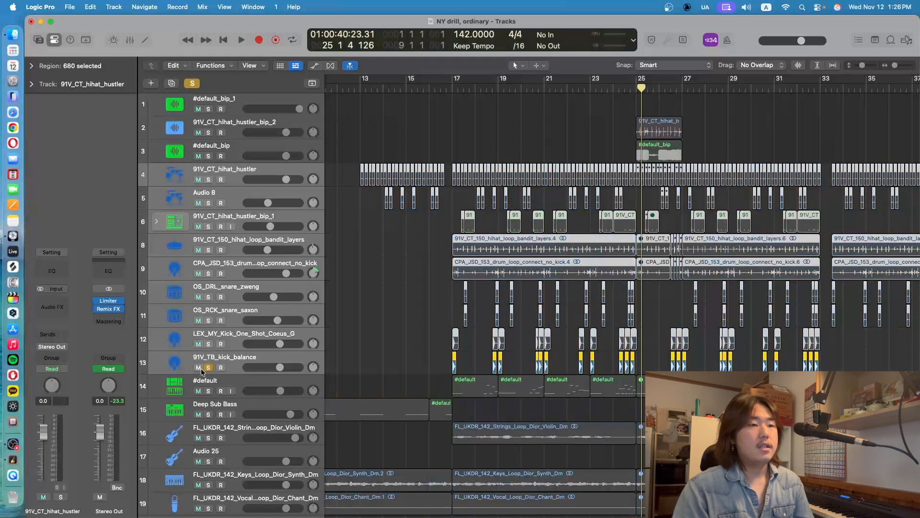
click(209, 180)
click(477, 132)
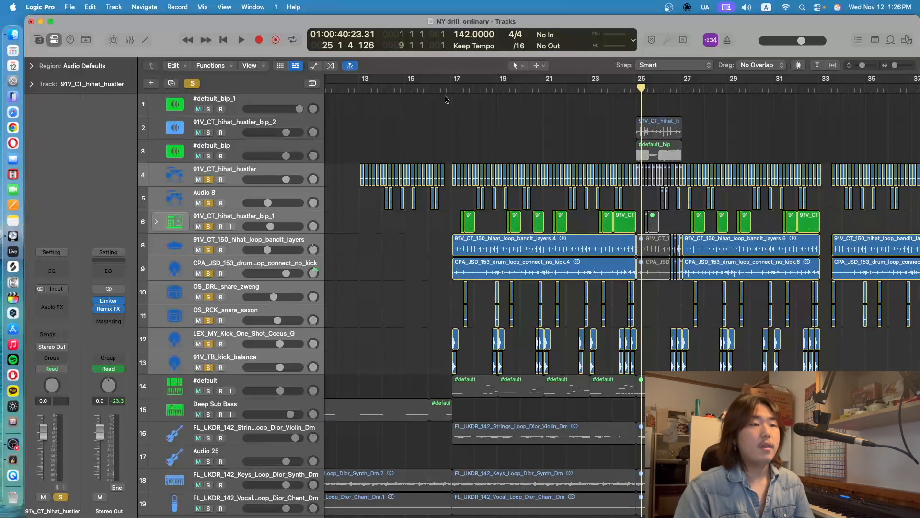
- Select the 91V_CT_hihat_hustler_bip_1 track, set a cycle range from bar 17 to bar 25, and play the soloed drums
click(451, 84)
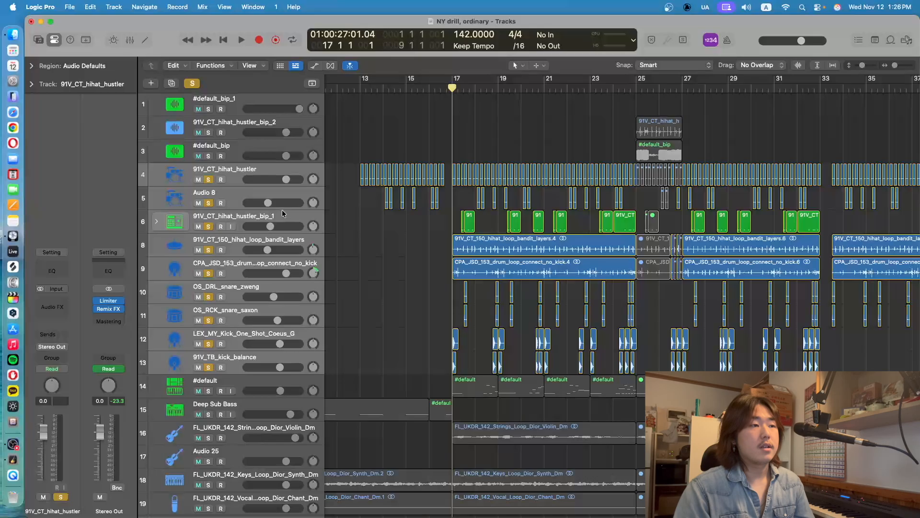
click(281, 214)
scroll(381, 224, right, 2)
drag(436, 83, 596, 110)
key(space)
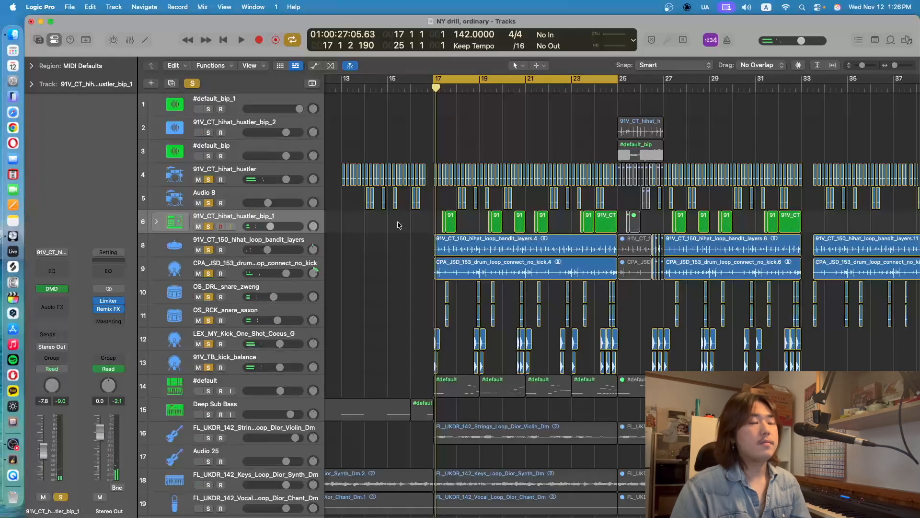
- Zoom in on the cycle range and play the soloed drums from bar 17, stopping before bar 19
key(super+Right)
key(super+Right)
key(super+Right)
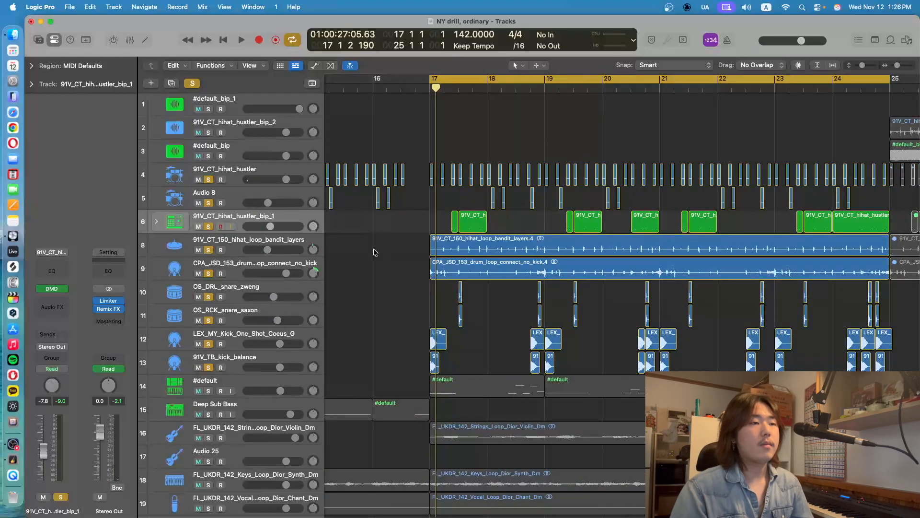
scroll(301, 266, right, 5)
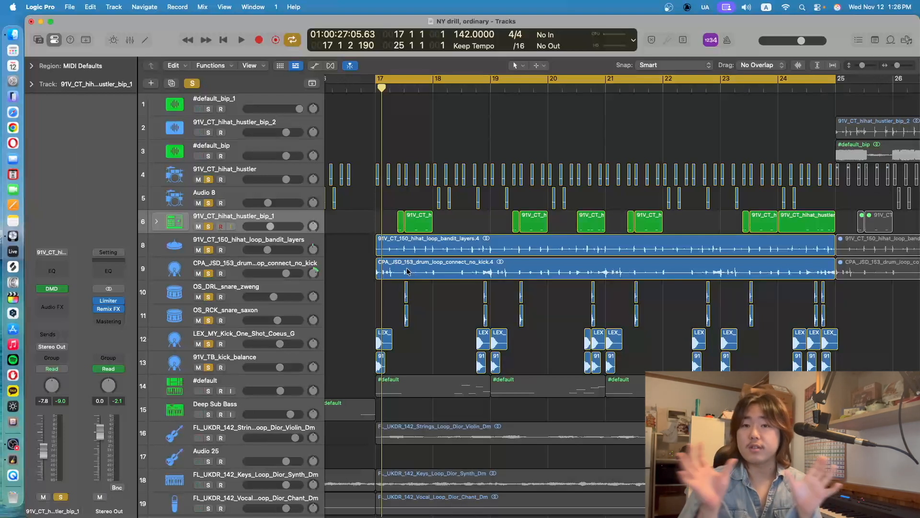
drag(381, 90, 370, 95)
key(space)
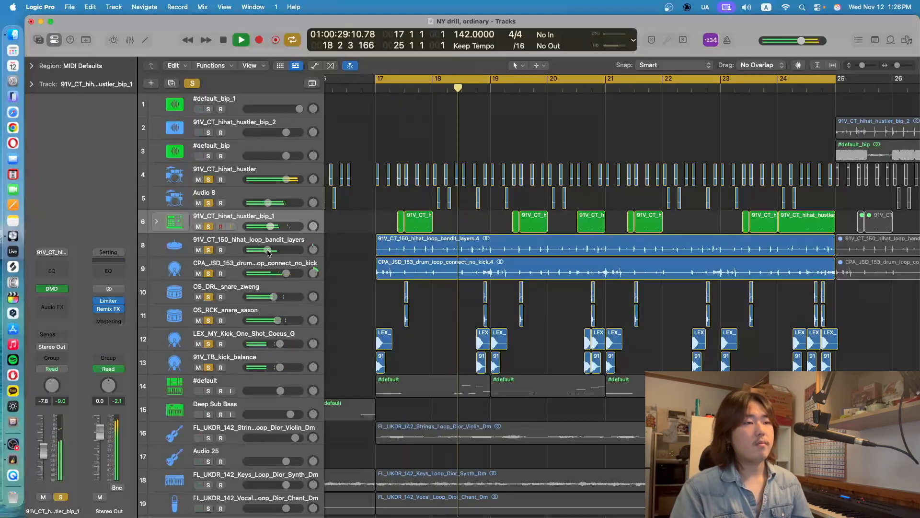
key(space)
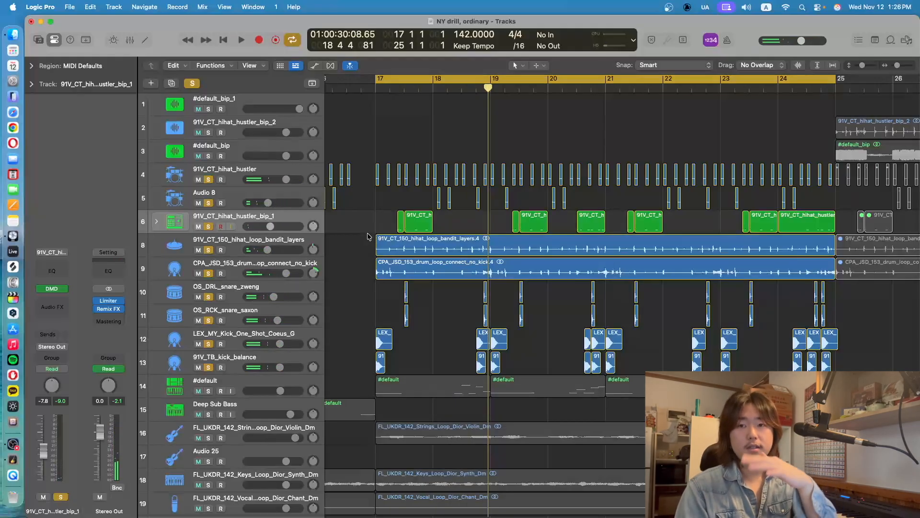
- Return the playhead to bar 17 and unsolo the hihat_hustler_bip_1, hihat_loop_bandit_layers and CPA_JSD_153 drum loop tracks
click(379, 91)
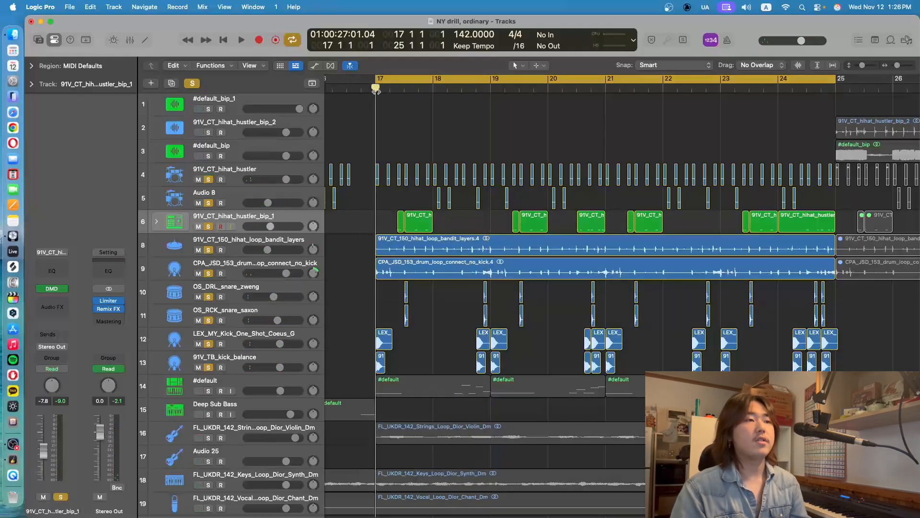
scroll(402, 232, left, 1)
scroll(337, 240, right, 1)
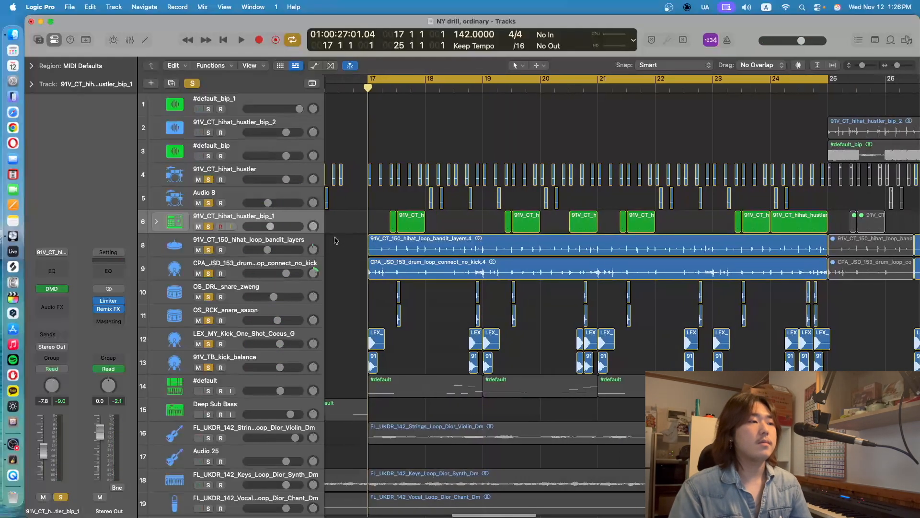
click(208, 227)
click(208, 249)
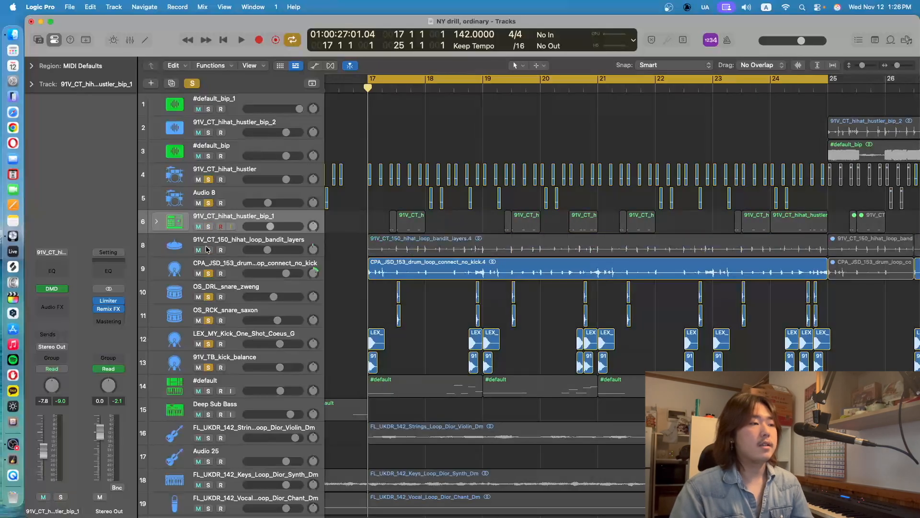
click(208, 273)
- Unsolo the two snare and two kick tracks, OS_DRL_snare_zweng through 91V_TB_kick_balance, as a group
click(234, 289)
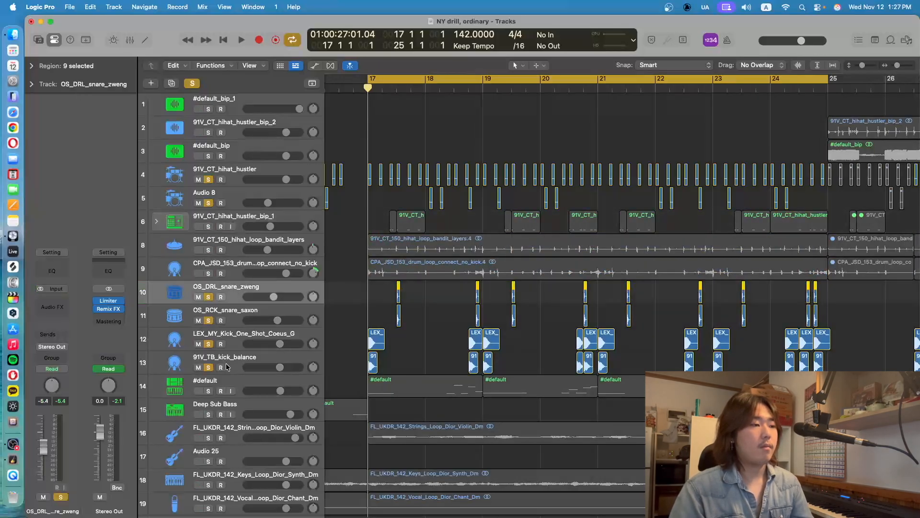
shift+click(233, 363)
key(m)
click(208, 368)
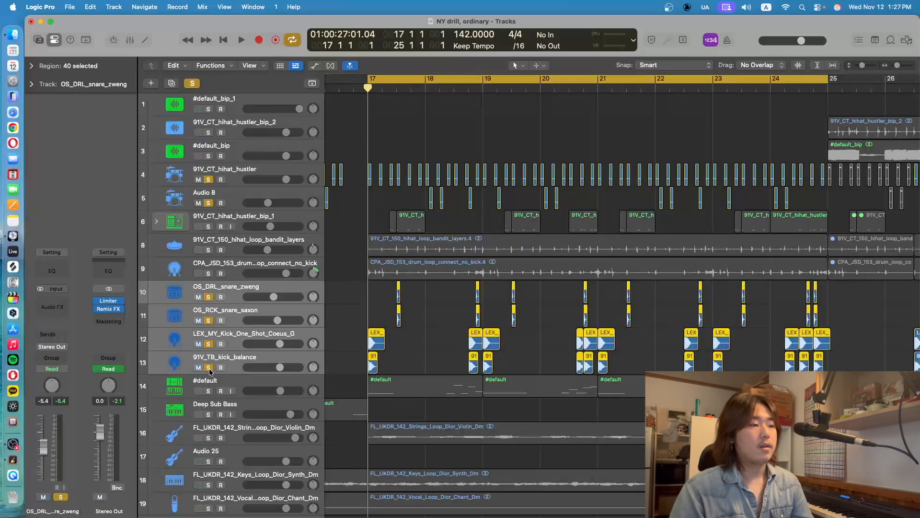
- Select the 91V_CT_hihat_hustler track and after it the Audio 8 track to point out their hi-hat regions
click(242, 168)
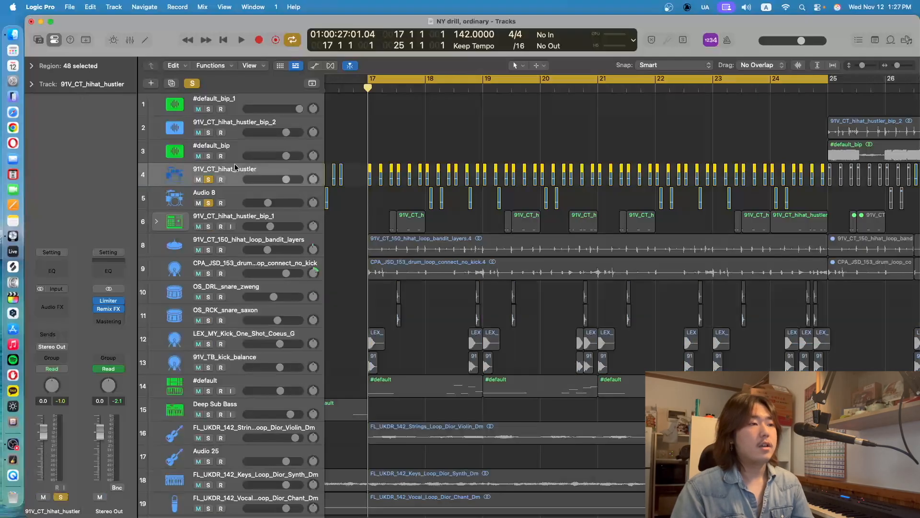
click(239, 193)
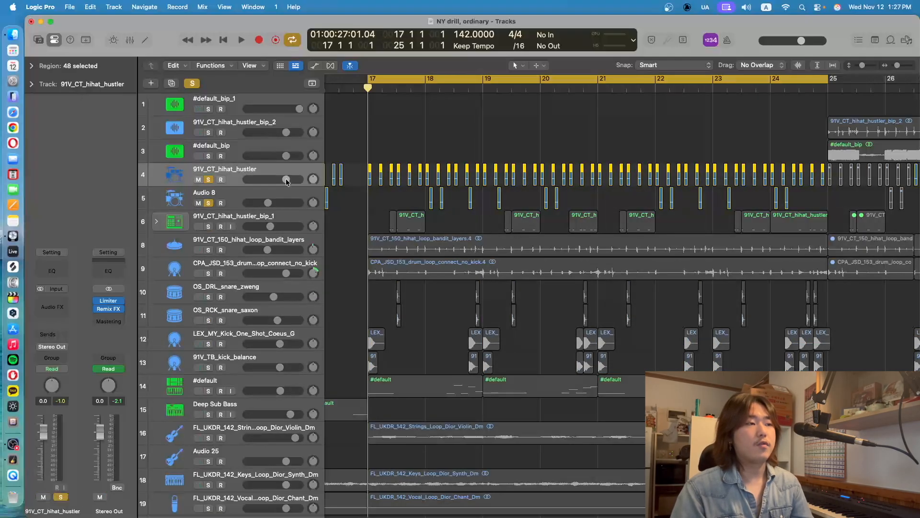
click(277, 201)
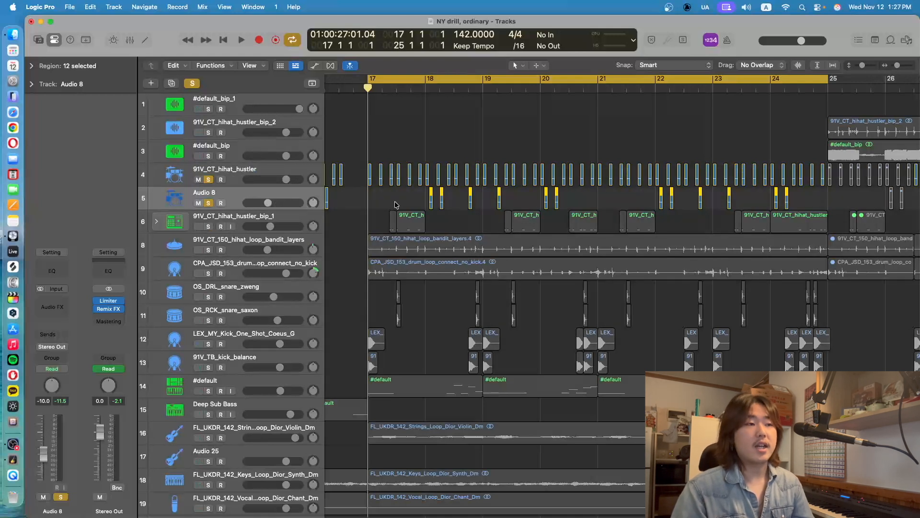
- Deselect all regions, play the soloed 91V_CT_hihat_hustler and Audio 8 hi-hats over the cycle, replay from bar 17, and set the playhead at bar 18
drag(467, 204, 537, 201)
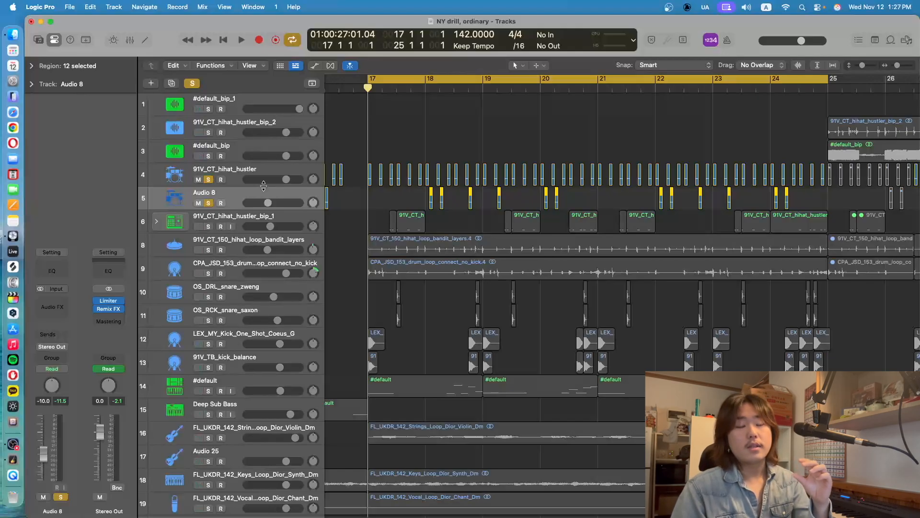
click(382, 130)
key(space)
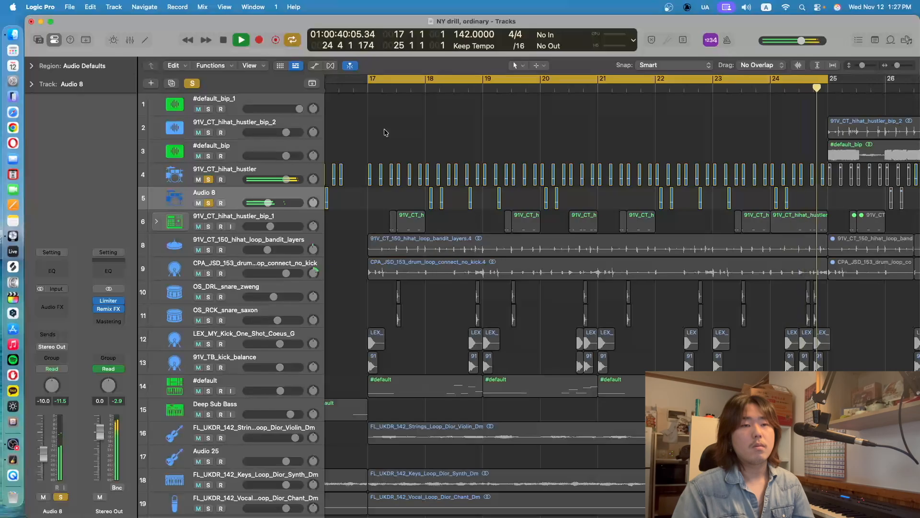
key(space)
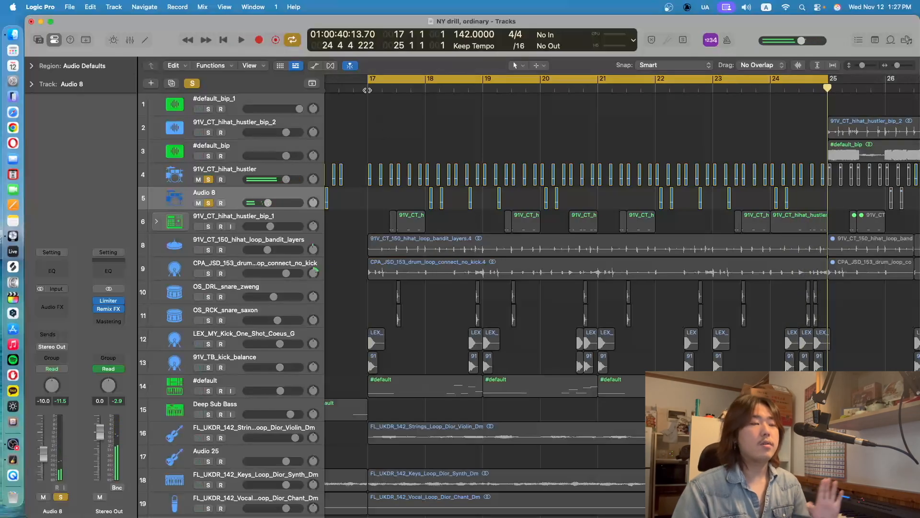
click(367, 89)
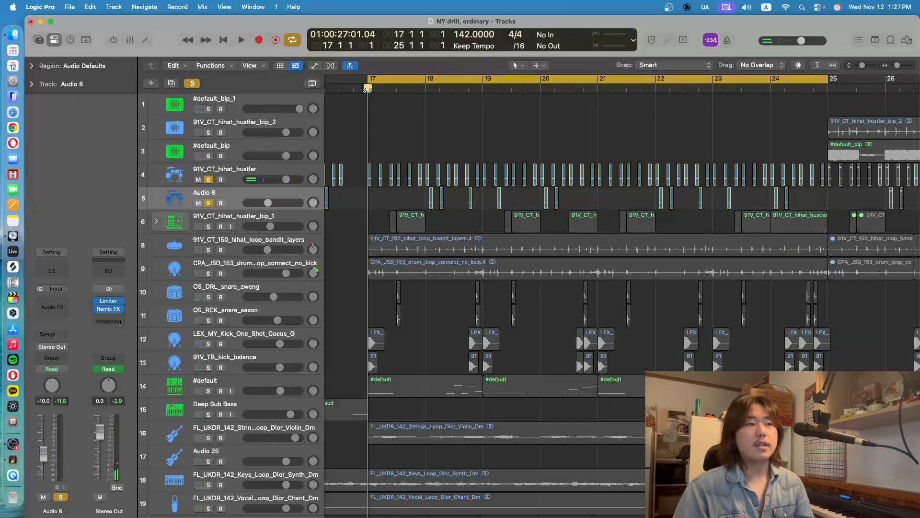
key(space)
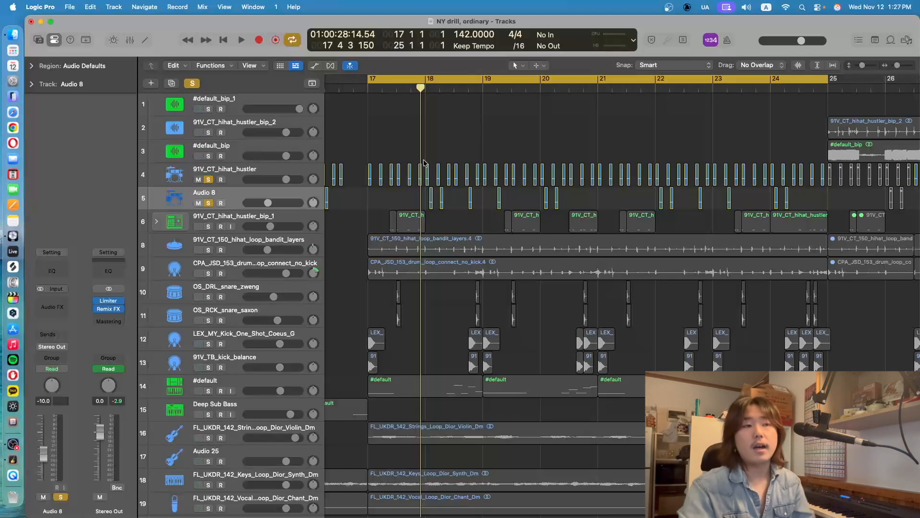
click(425, 92)
- Solo the 91V_CT_hihat_hustler_bip_1 track in place of the Audio 8 and 91V_CT_hihat_hustler tracks
scroll(422, 94, left, 1)
click(209, 202)
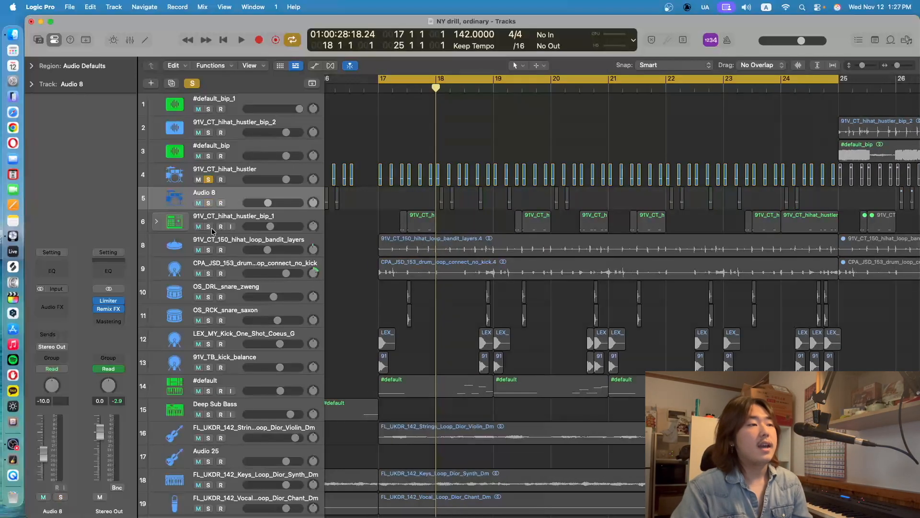
click(209, 226)
click(208, 180)
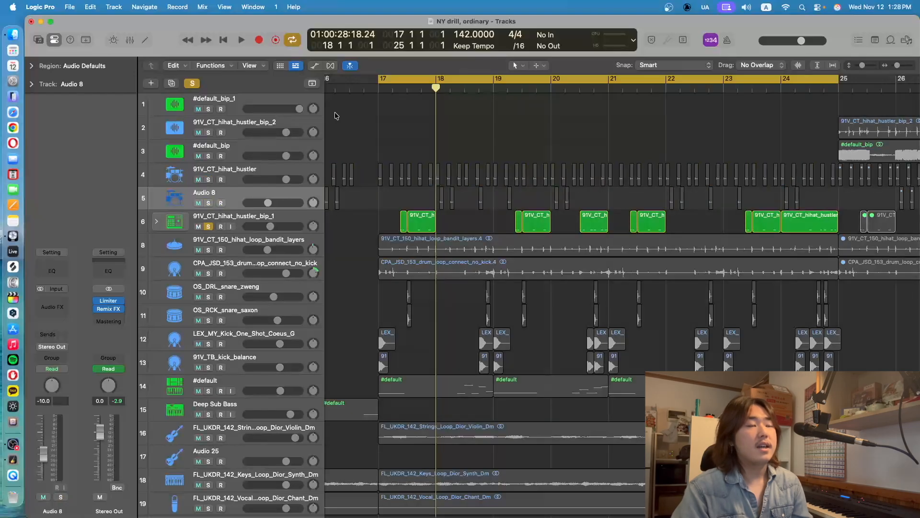
- Play the soloed 91V_CT_hihat_hustler_bip_1 track from bar 17 and stop it at bar 20
click(377, 89)
key(space)
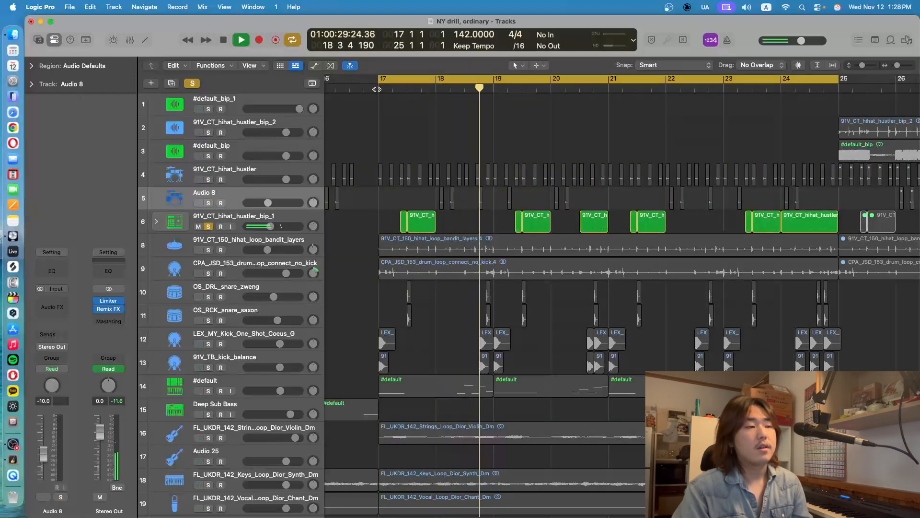
key(space)
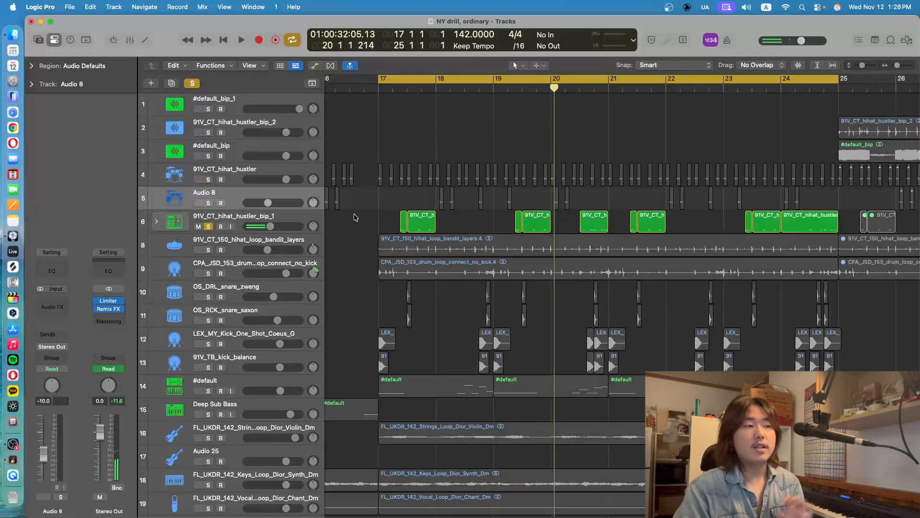
- View the Drum Machine Designer kit of the 91V_CT_hihat_hustler_bip_1 track, close it, and resume playback from bar 20, stopping just before bar 22
click(368, 218)
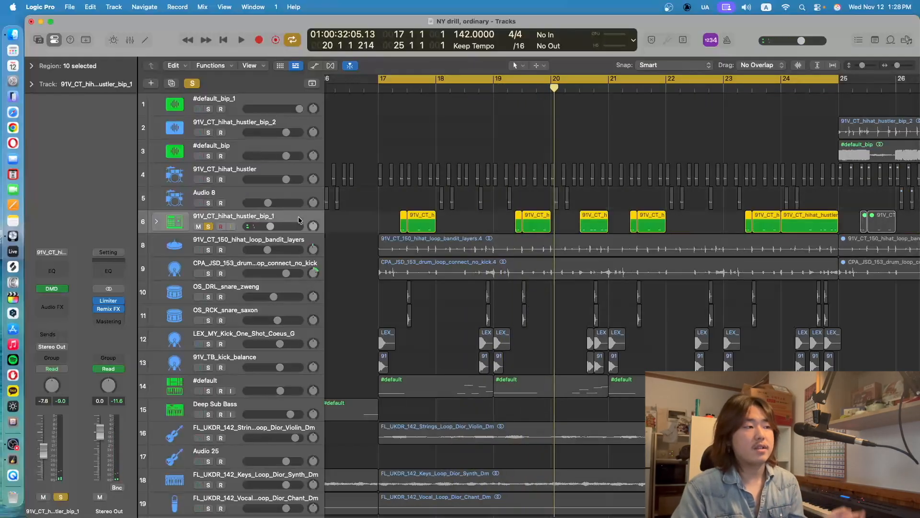
click(52, 289)
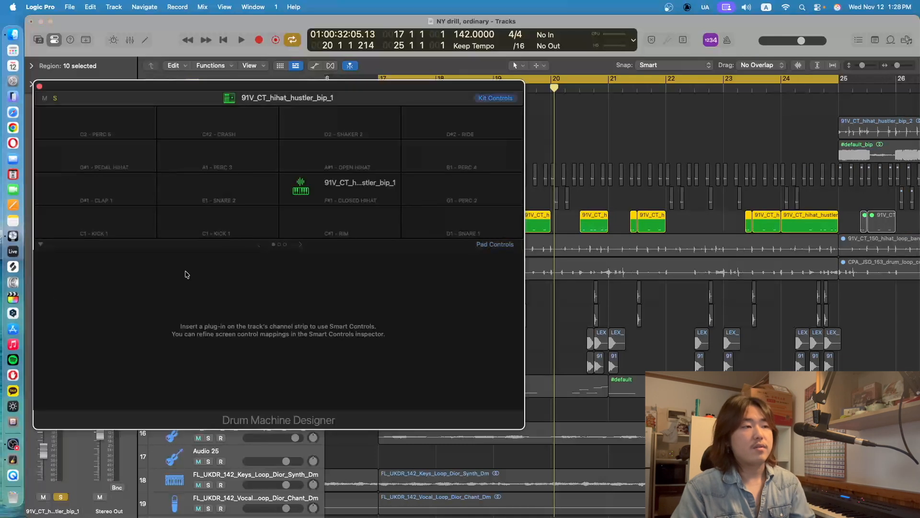
click(39, 87)
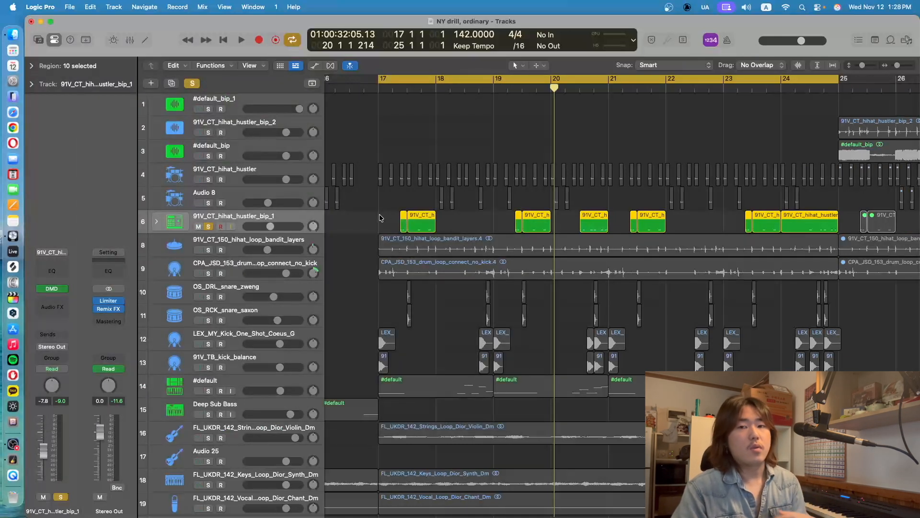
key(space)
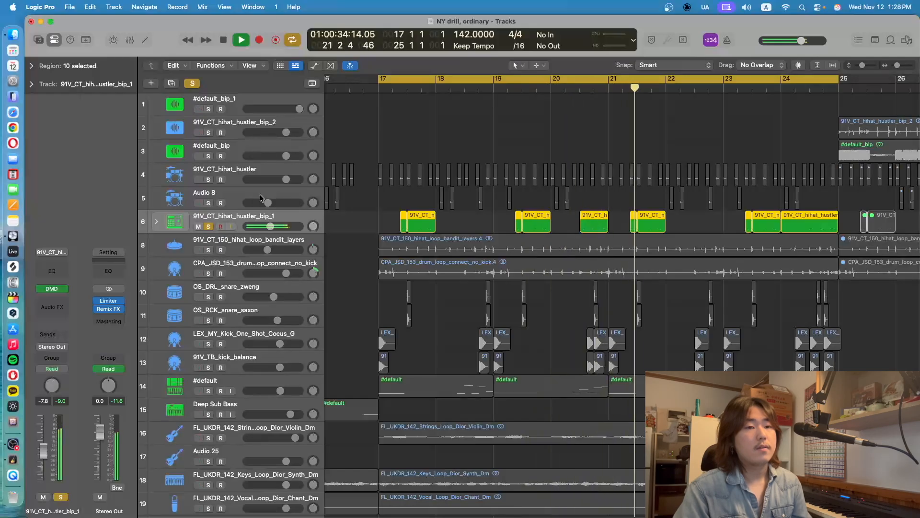
key(space)
- Add the Audio 8 and 91V_CT_hihat_hustler tracks to the solo and play all three hi-hat tracks together until the cycle wraps to bar 17
click(208, 204)
click(208, 179)
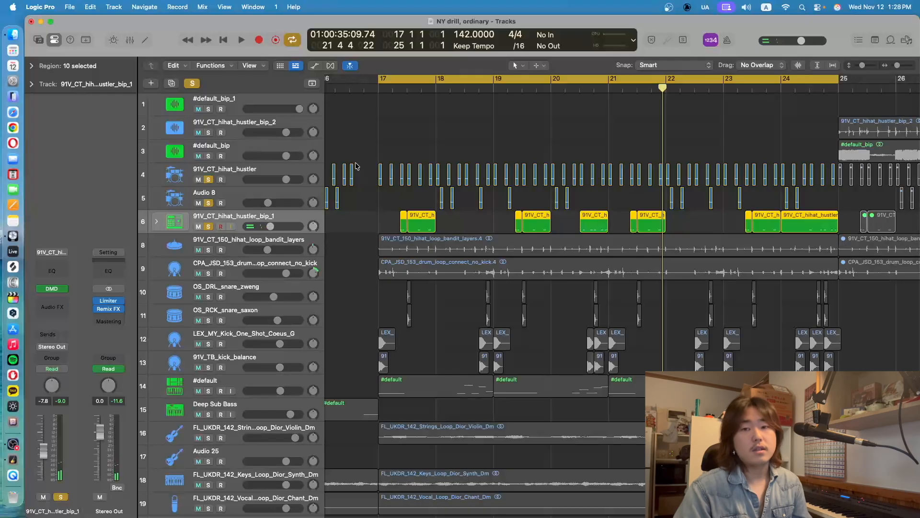
key(space)
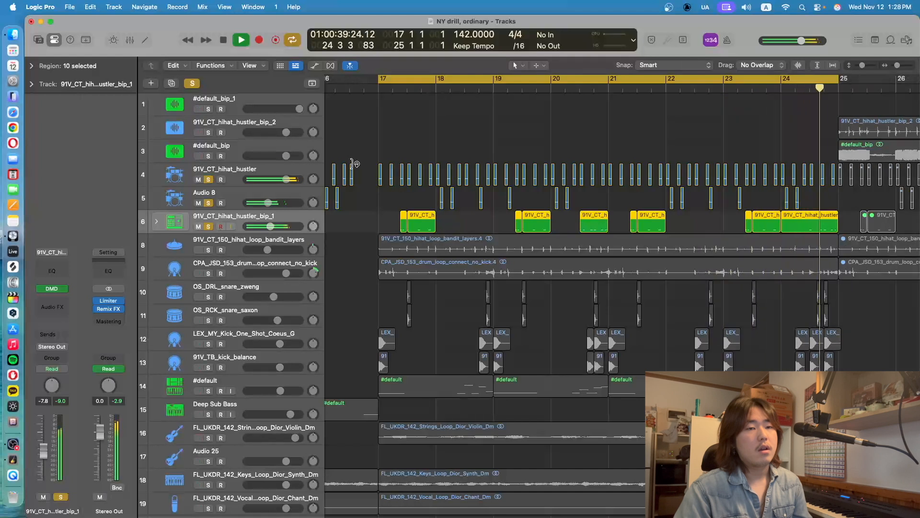
key(space)
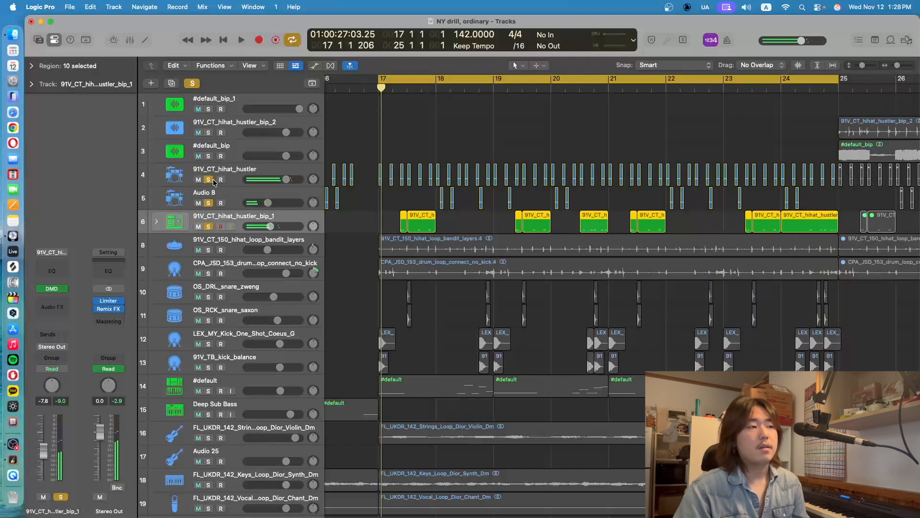
- Unsolo the three hi-hat tracks and solo the OS_DRL_snare_zweng and OS_RCK_snare_saxon tracks instead
click(211, 180)
click(208, 204)
click(208, 225)
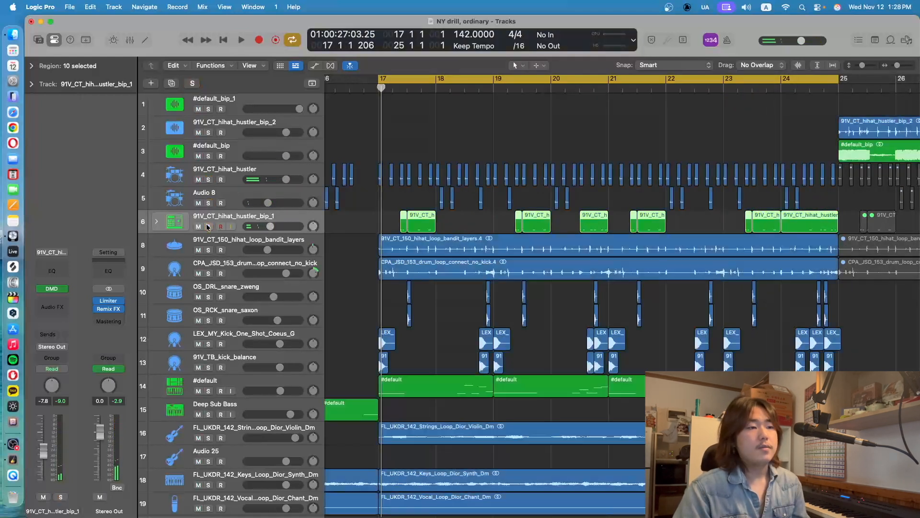
scroll(204, 225, down, 2)
click(209, 263)
click(209, 287)
scroll(422, 278, down, 2)
click(441, 272)
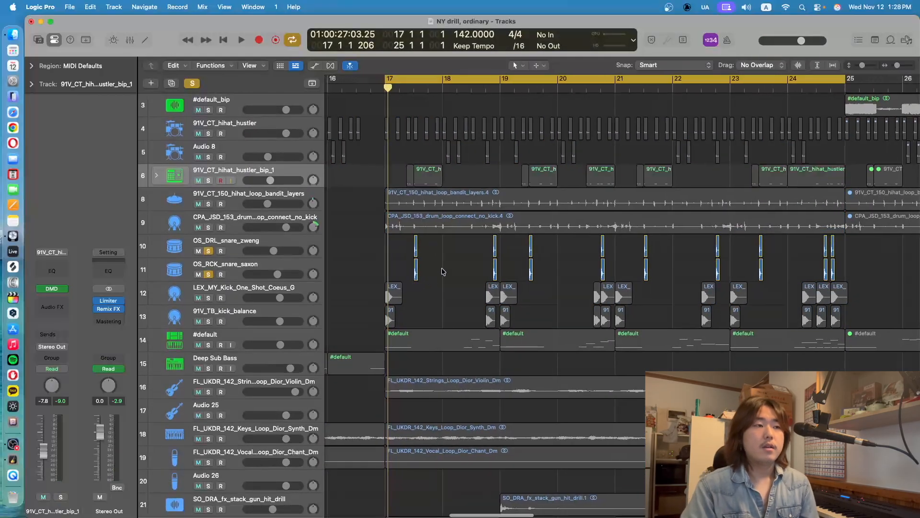
scroll(440, 272, up, 1)
scroll(440, 272, left, 1)
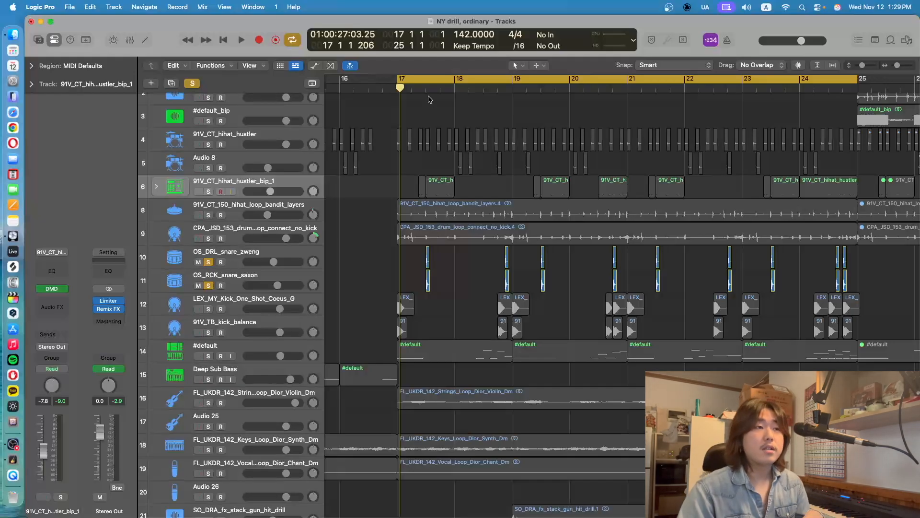
- Play the two soloed snare tracks from bar 17 through the cycle, move the playhead to beat 3 of bar 20, and return it to bar 17
drag(401, 90, 401, 89)
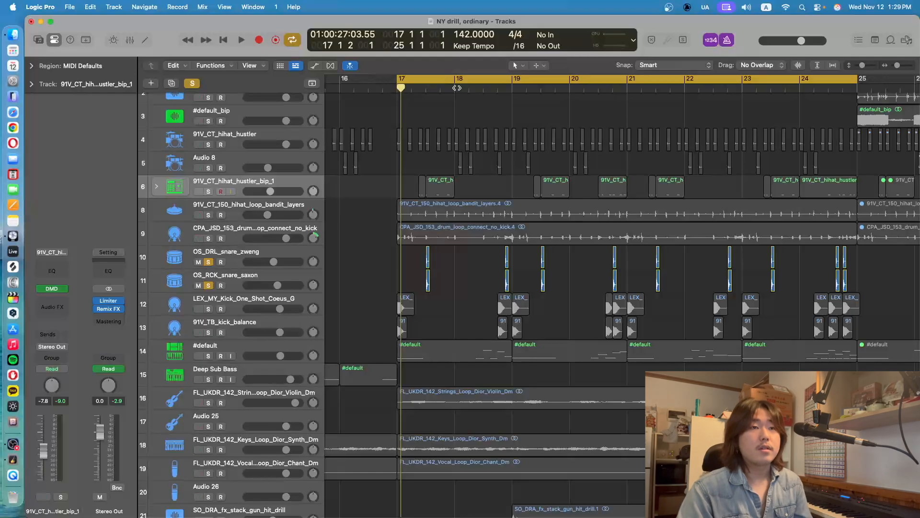
key(space)
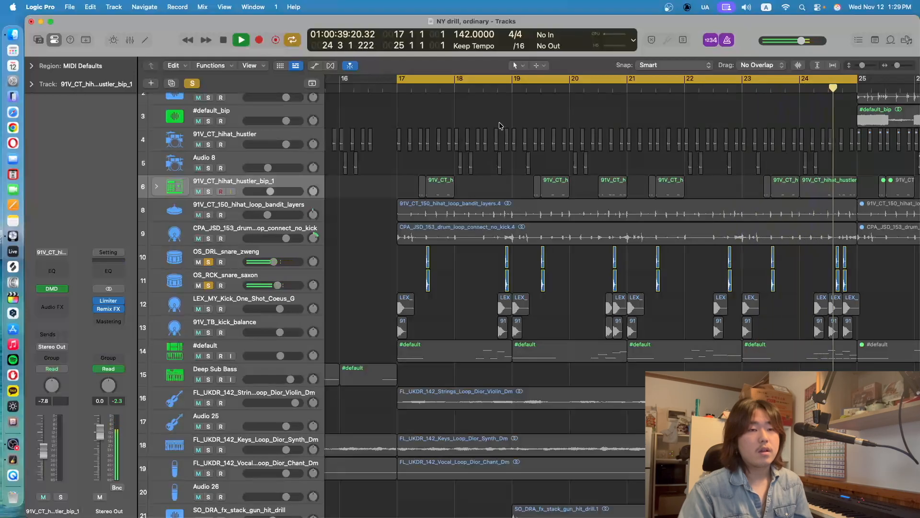
key(space)
click(397, 90)
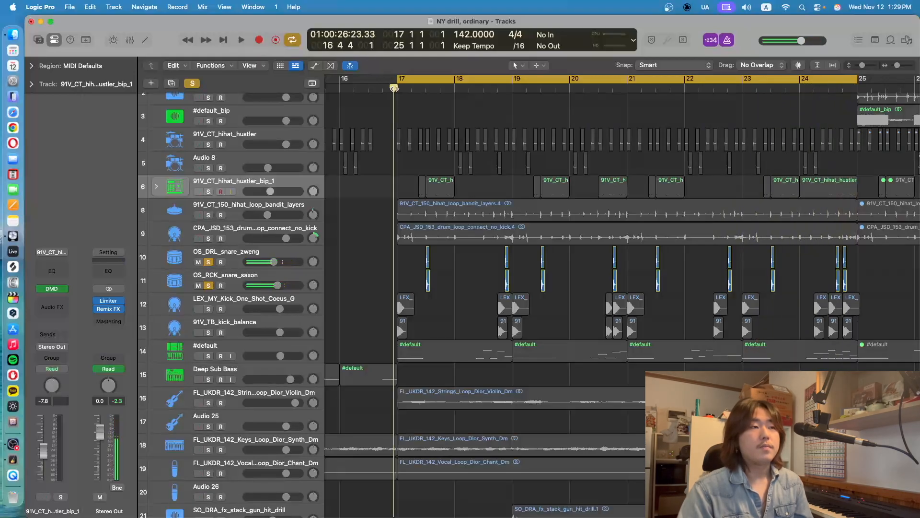
drag(397, 90, 615, 124)
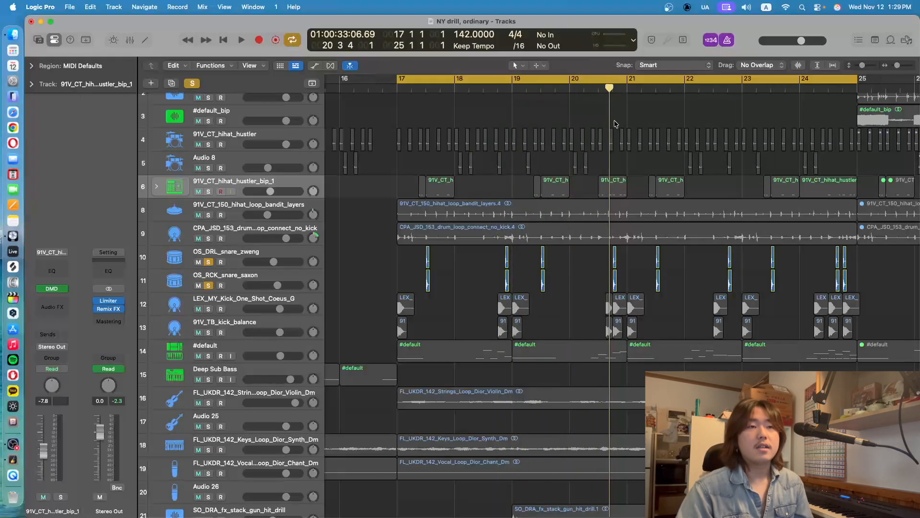
click(397, 89)
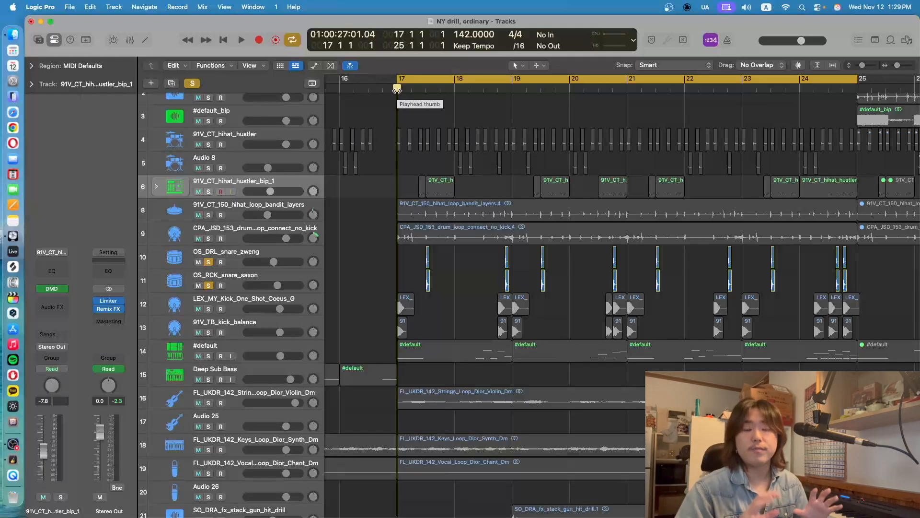
- Select the OS_DRL_snare_zweng and OS_RCK_snare_saxon tracks in turn, and after them their paired snare regions in bar 17 and in bar 20
scroll(342, 169, down, 1)
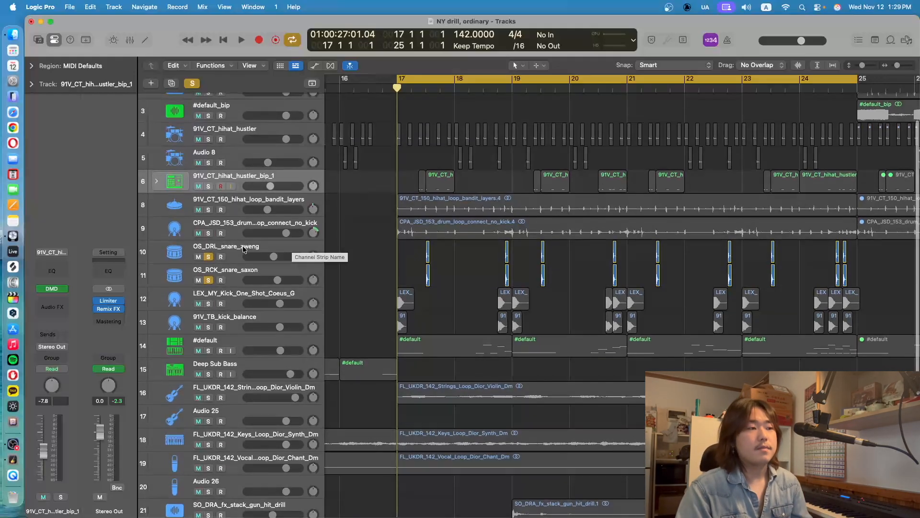
click(242, 249)
scroll(241, 248, up, 2)
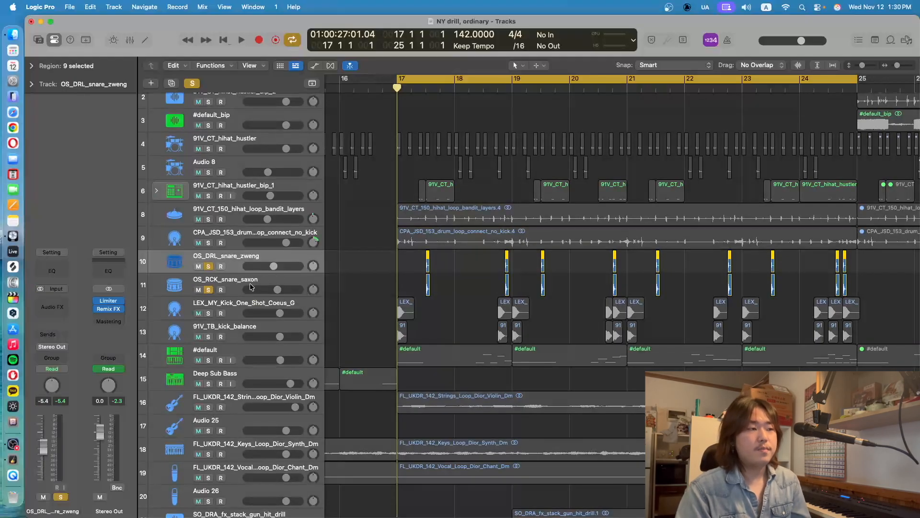
click(234, 286)
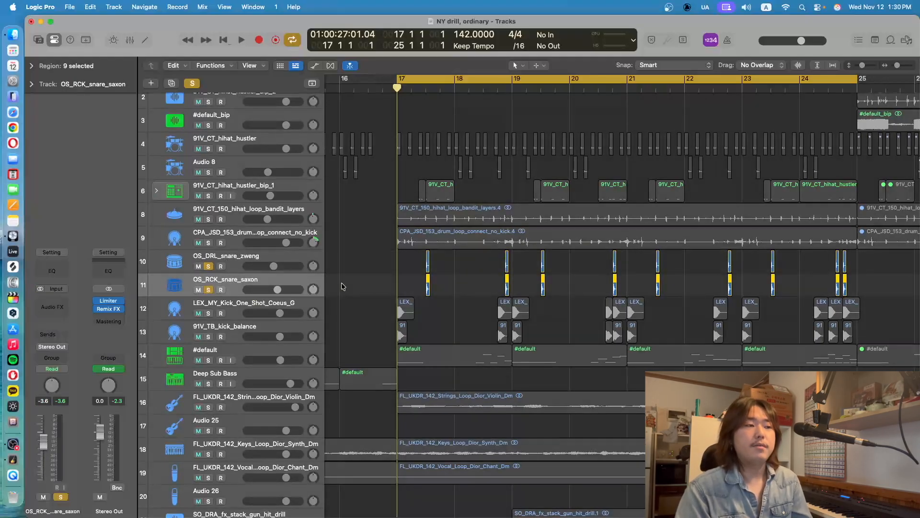
drag(416, 266, 432, 285)
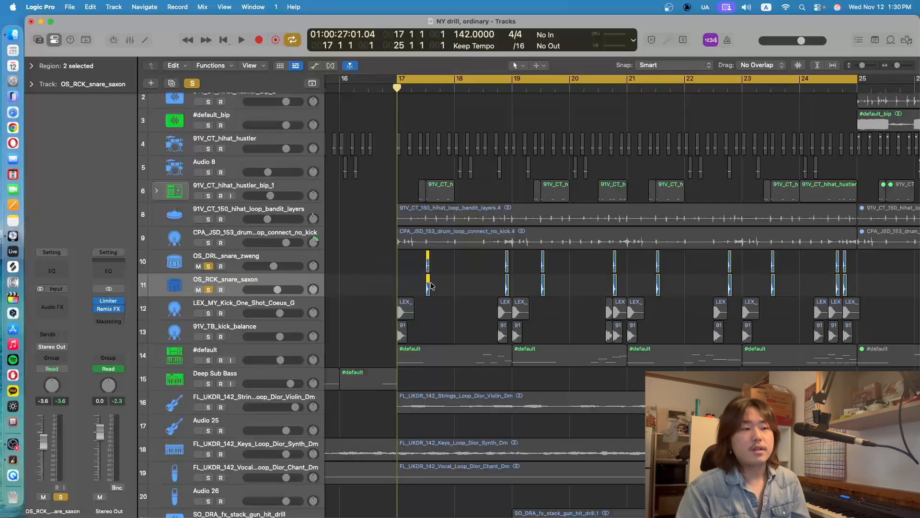
drag(593, 264, 617, 277)
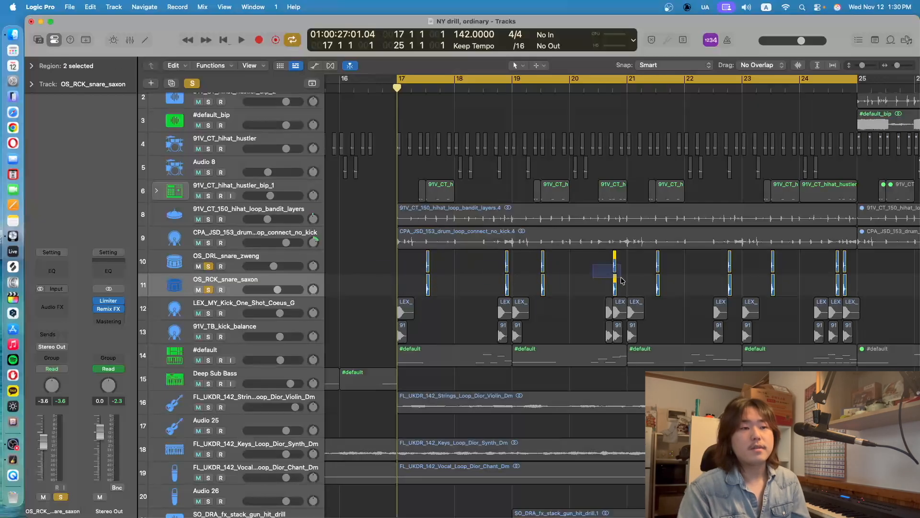
- Switch the solo from the two snare tracks to LEX_MY_Kick_One_Shot_Coeus_G and 91V_TB_kick_balance, and play the kicks through the cycle from bar 17
click(211, 291)
click(210, 268)
click(208, 312)
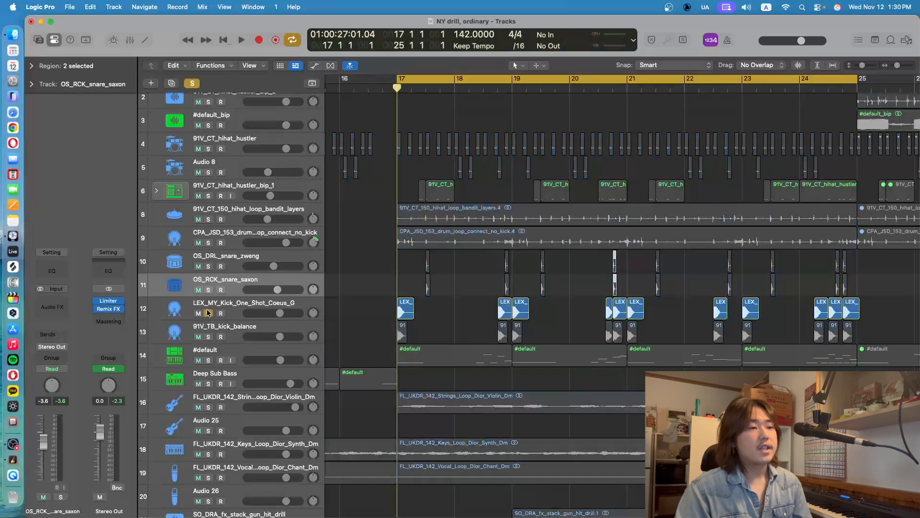
click(209, 337)
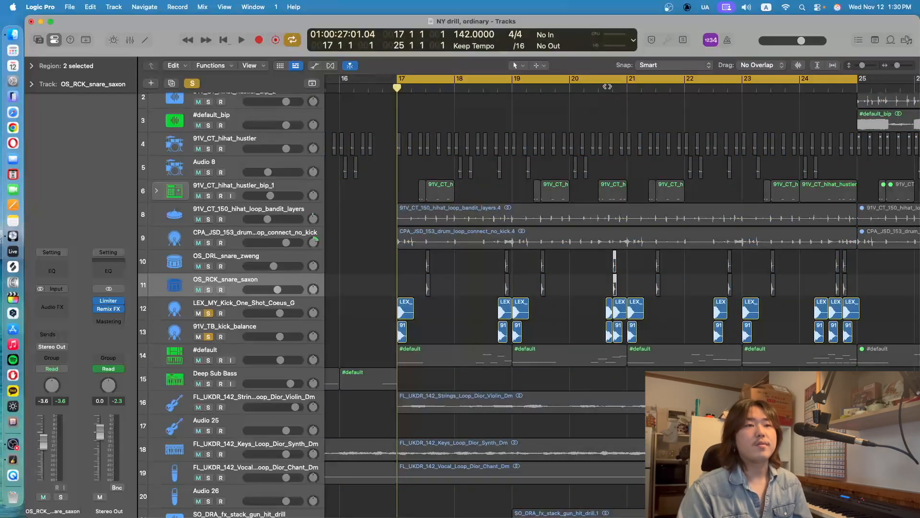
key(space)
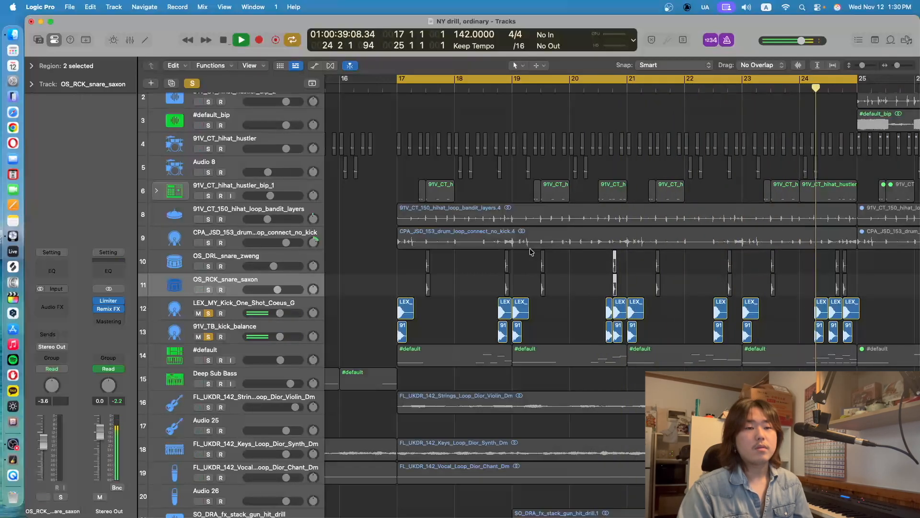
key(space)
click(208, 312)
click(208, 336)
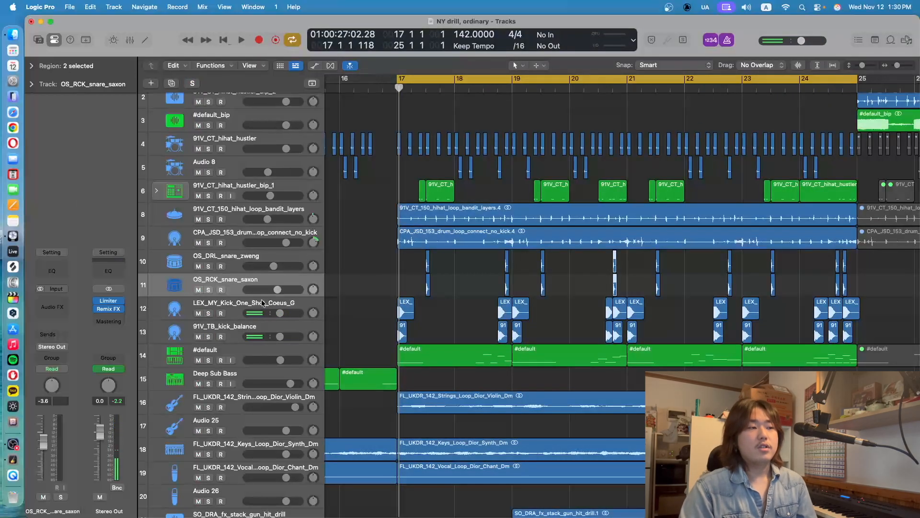
click(209, 313)
click(208, 337)
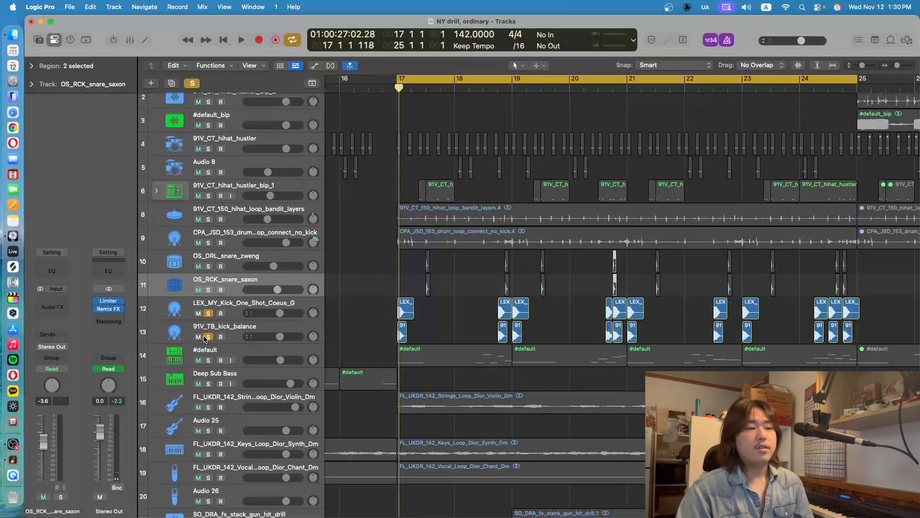
- Stop the kick playback with the playhead at bar 17, and select the paired kick regions at bars 17, 19 and 21 in turn
key(space)
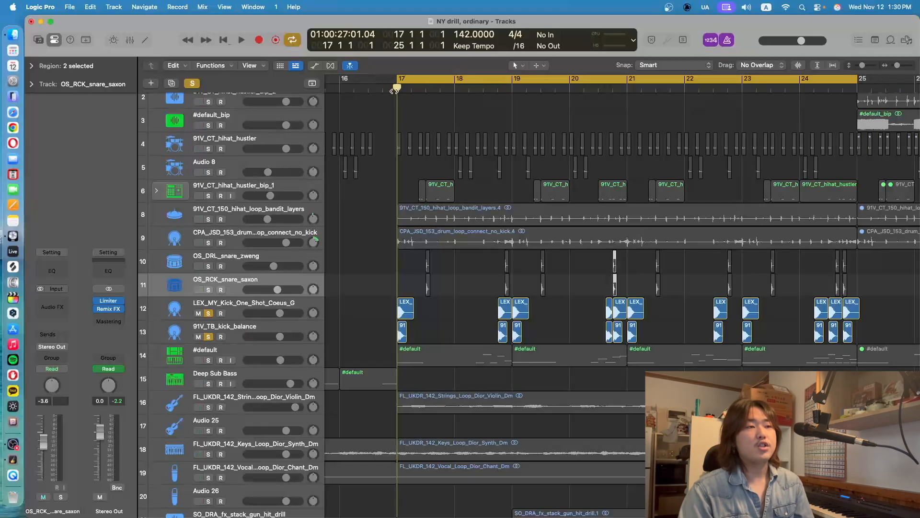
drag(457, 101, 396, 105)
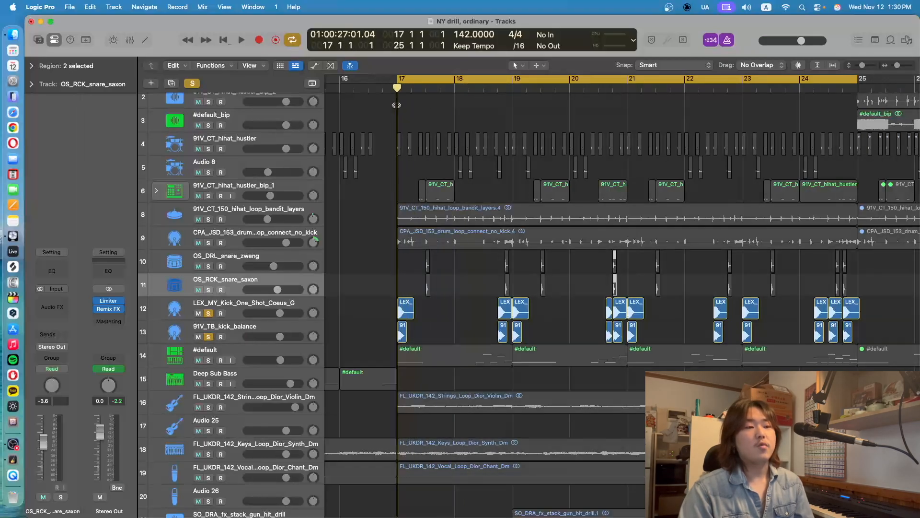
mouse_move(369, 308)
mouse_down()
mouse_move(421, 336)
mouse_move(382, 319)
mouse_up()
drag(554, 330, 519, 314)
drag(658, 331, 632, 312)
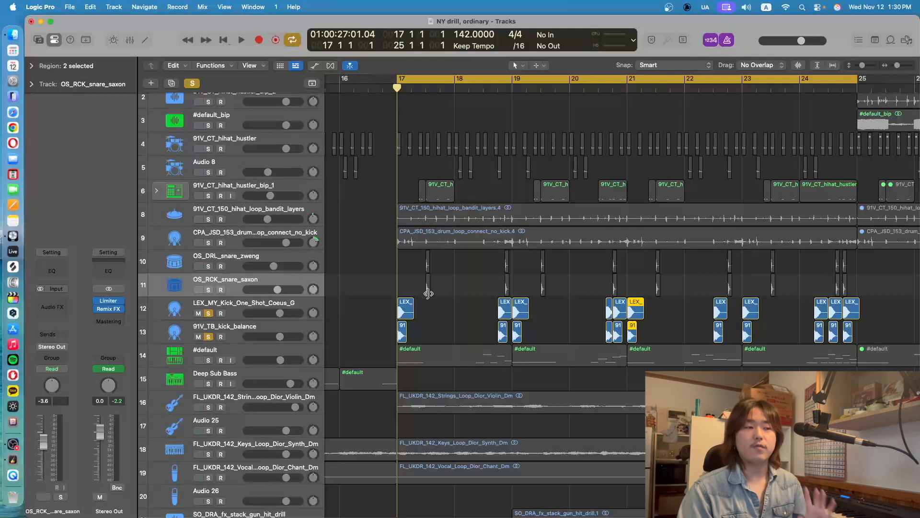
- Move the playhead to beat 3 of bar 20 and on to beat 4 of bar 23, select all kick regions in the cycle, and clear the selection
drag(398, 87, 605, 184)
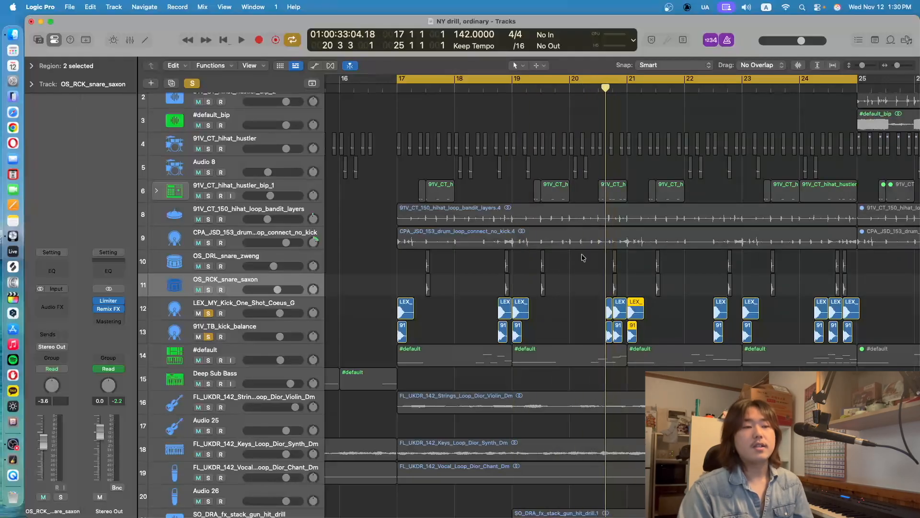
scroll(797, 144, left, 1)
click(722, 89)
scroll(744, 166, right, 1)
click(802, 90)
drag(796, 96, 772, 140)
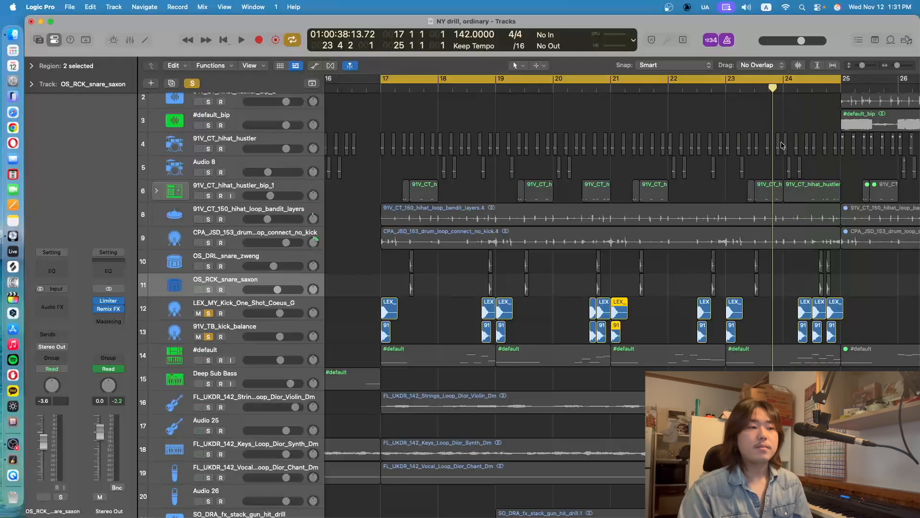
mouse_move(369, 312)
mouse_down()
mouse_move(910, 413)
mouse_move(918, 340)
mouse_move(362, 311)
mouse_up()
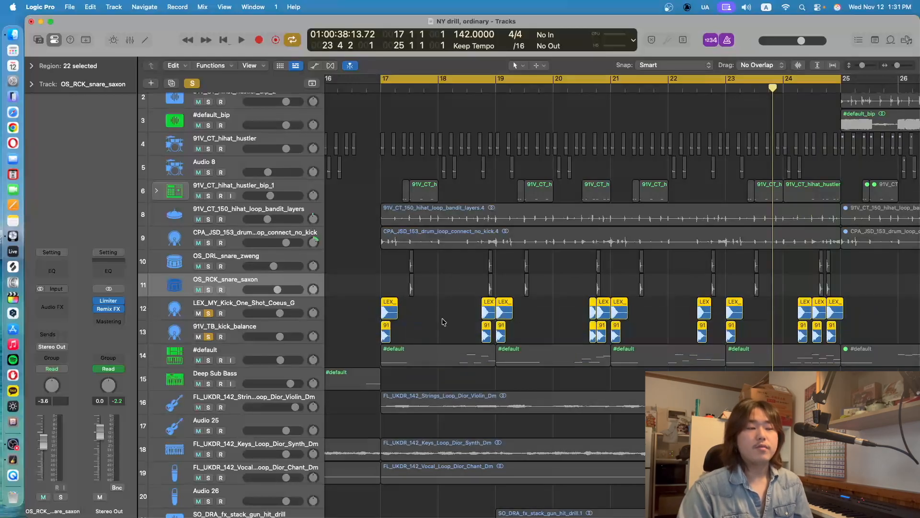
click(449, 318)
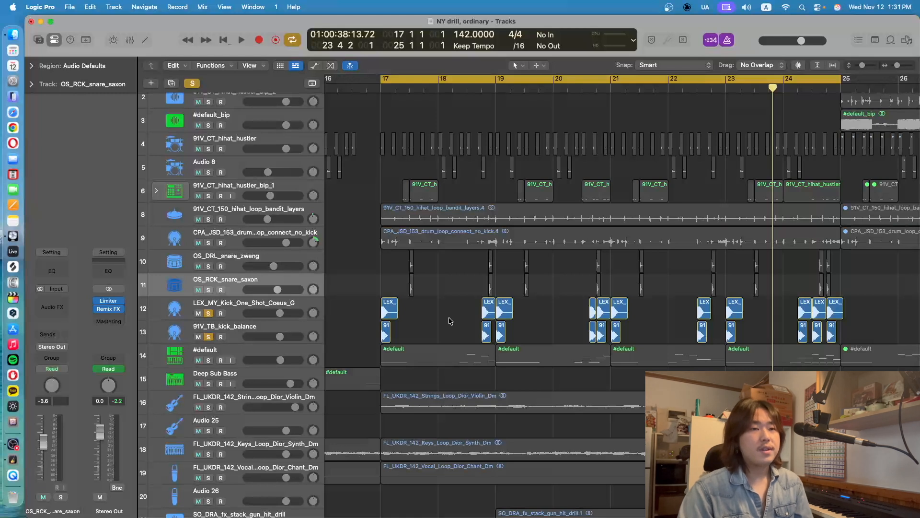
- Add both snare tracks and the three hi-hat tracks to the soloed kicks, and play them together from bar 23 through the cycle
click(207, 290)
click(209, 266)
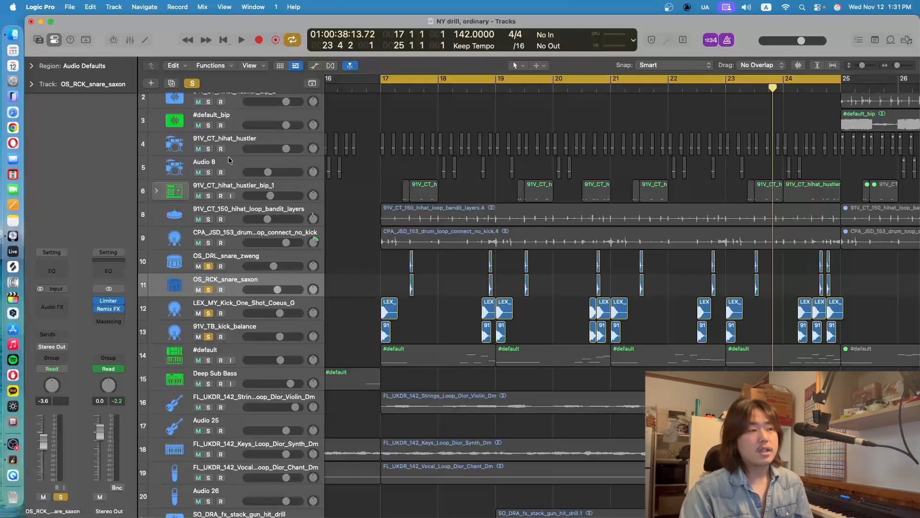
click(208, 172)
click(208, 149)
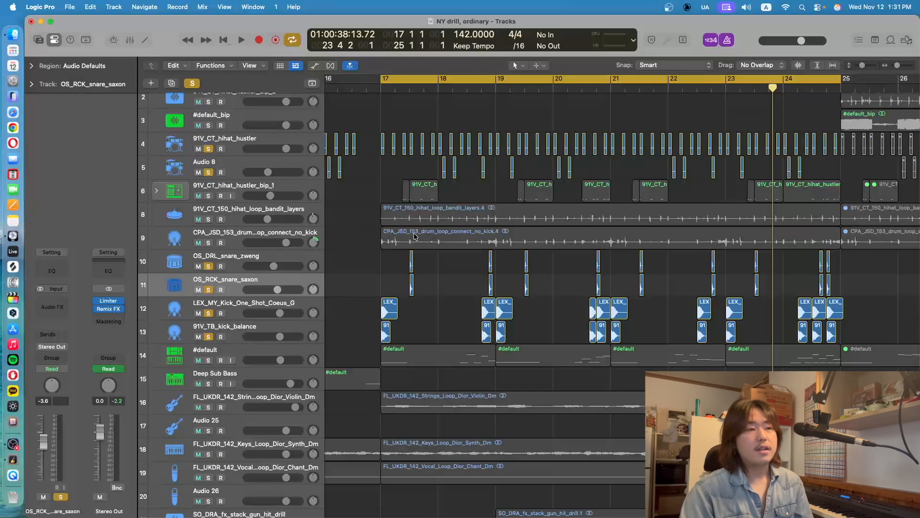
click(208, 196)
key(space)
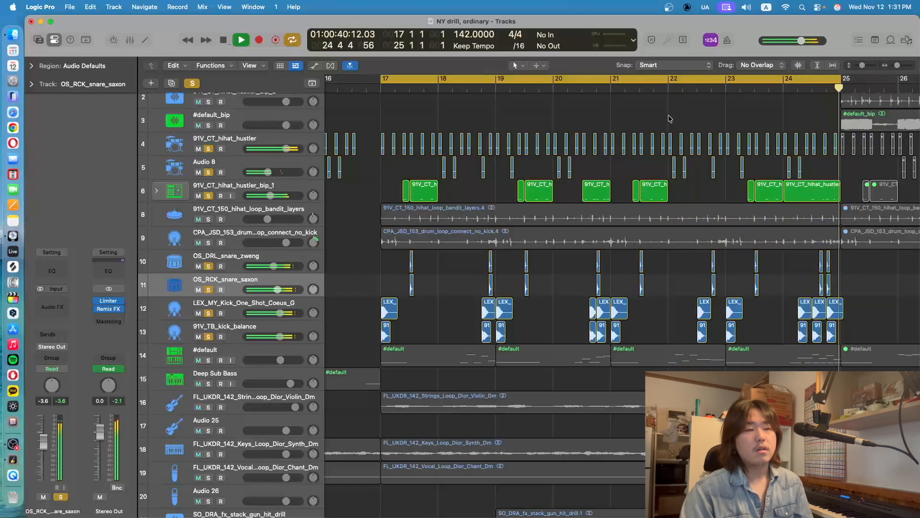
key(space)
- Solo the 91V_CT_150_hihat_loop_bandit_layers and CPA_JSD_153 drum loop tracks, and remove the solo from the hi-hat, snare and kick tracks
scroll(513, 153, up, 2)
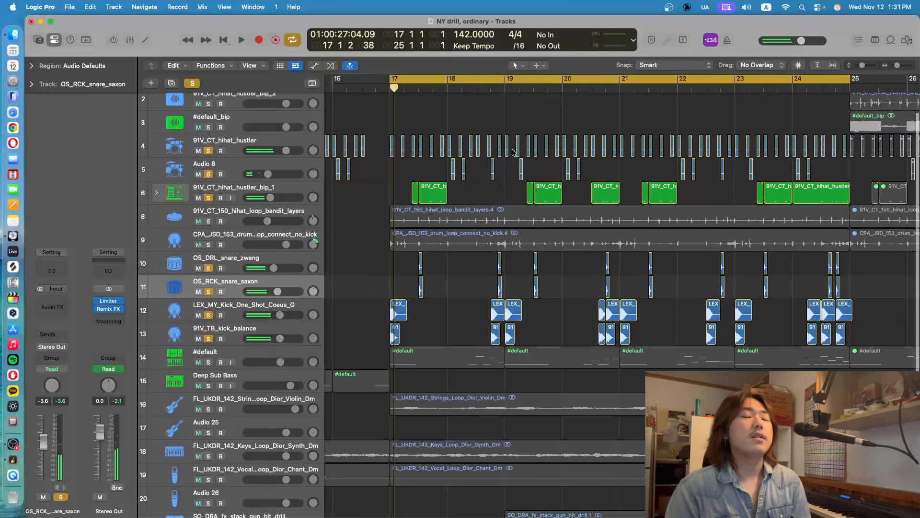
scroll(513, 153, right, 2)
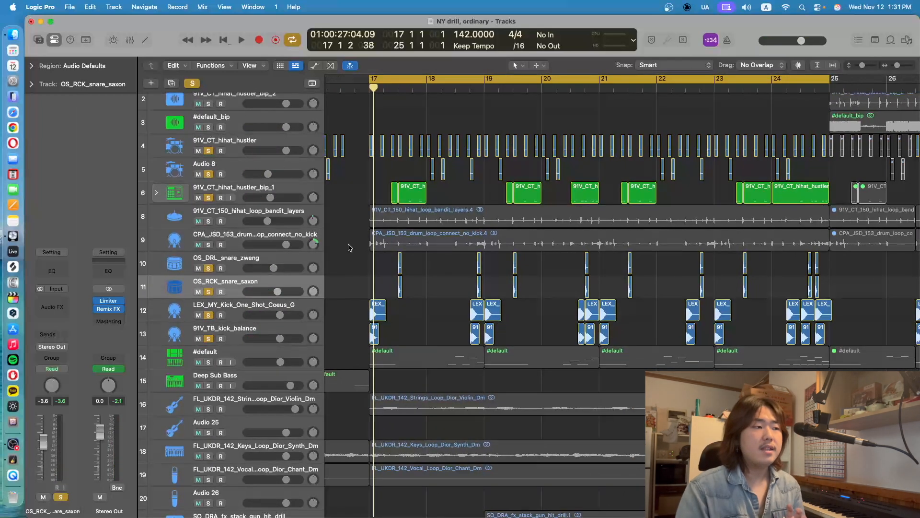
click(208, 222)
click(206, 243)
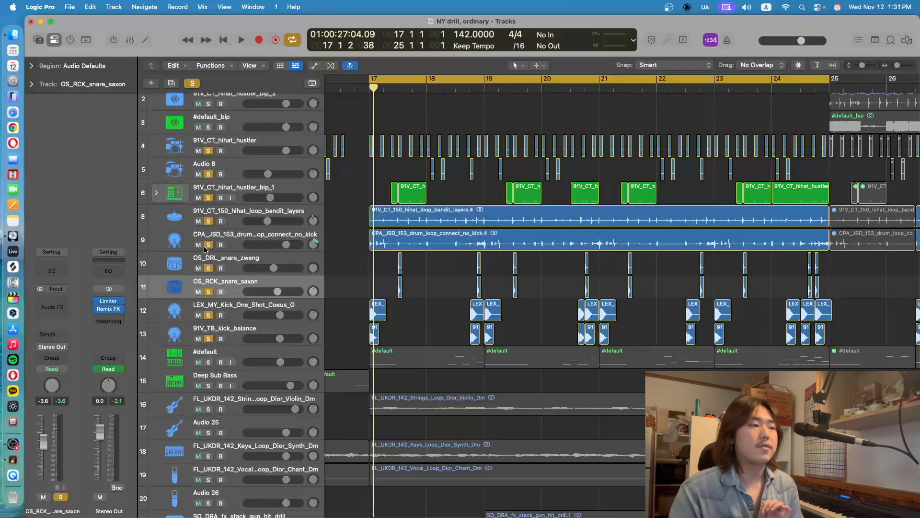
click(208, 198)
click(208, 174)
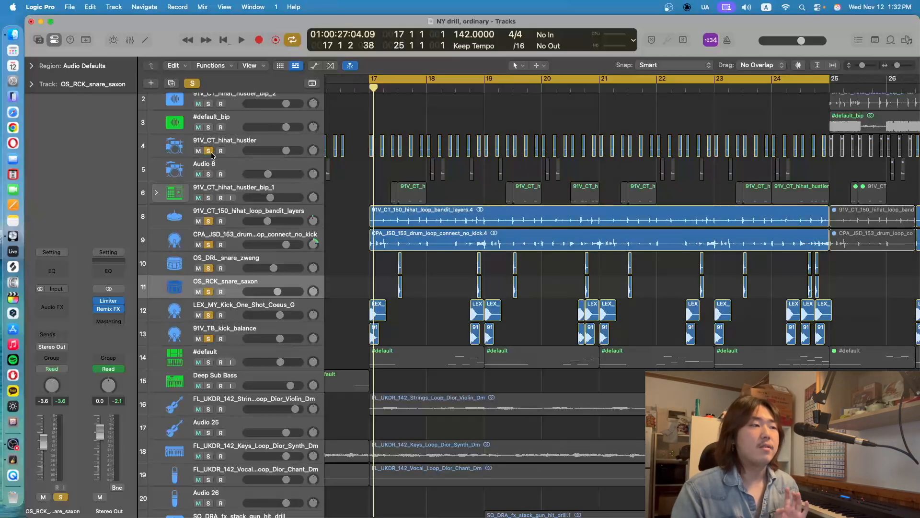
click(208, 150)
click(209, 268)
click(209, 292)
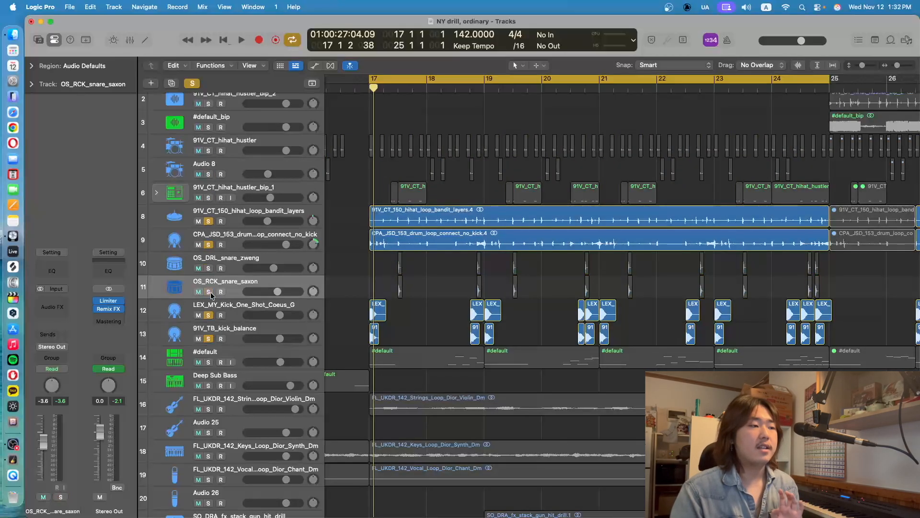
click(208, 316)
click(208, 339)
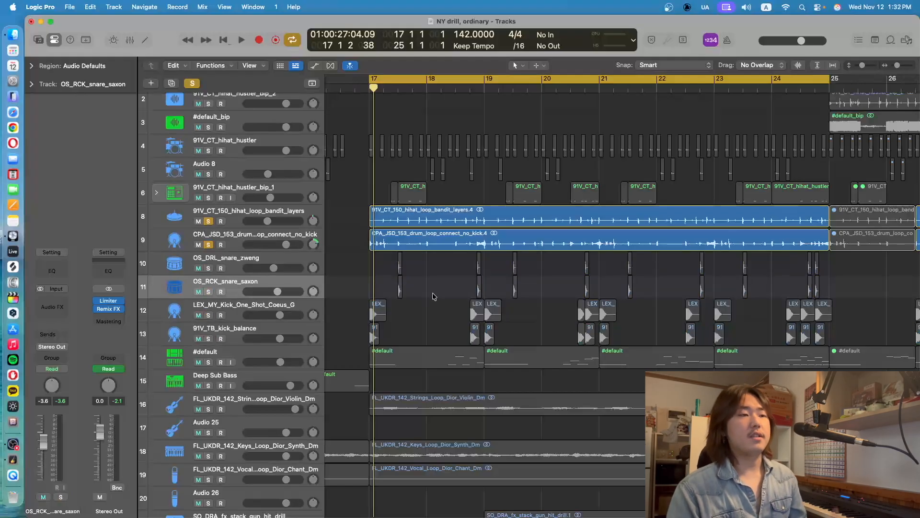
- Play the two soloed loops through the cycle while selecting each loop track, stop at bar 17, and select both loop regions
key(space)
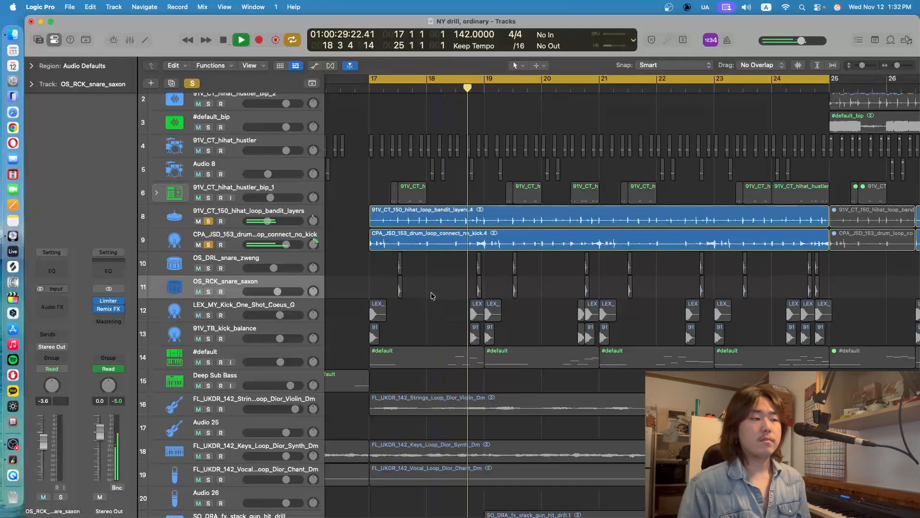
click(299, 238)
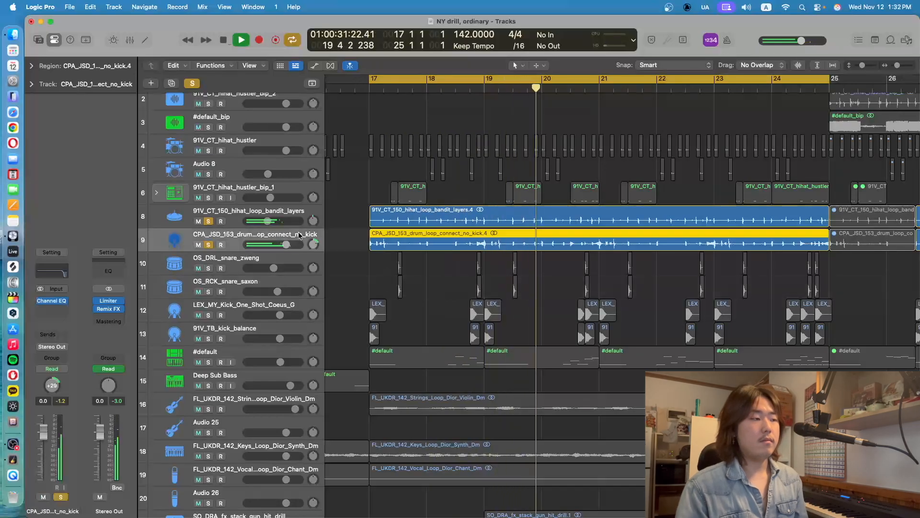
click(293, 213)
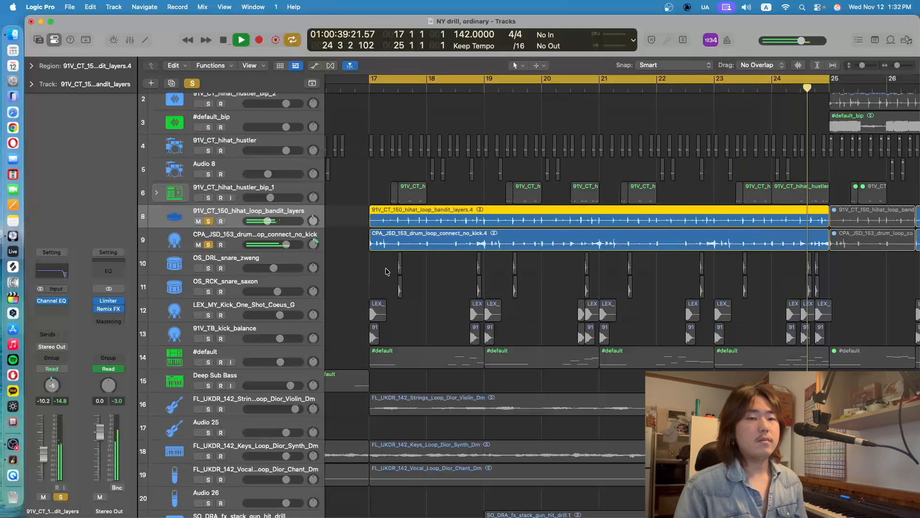
key(space)
shift+click(390, 244)
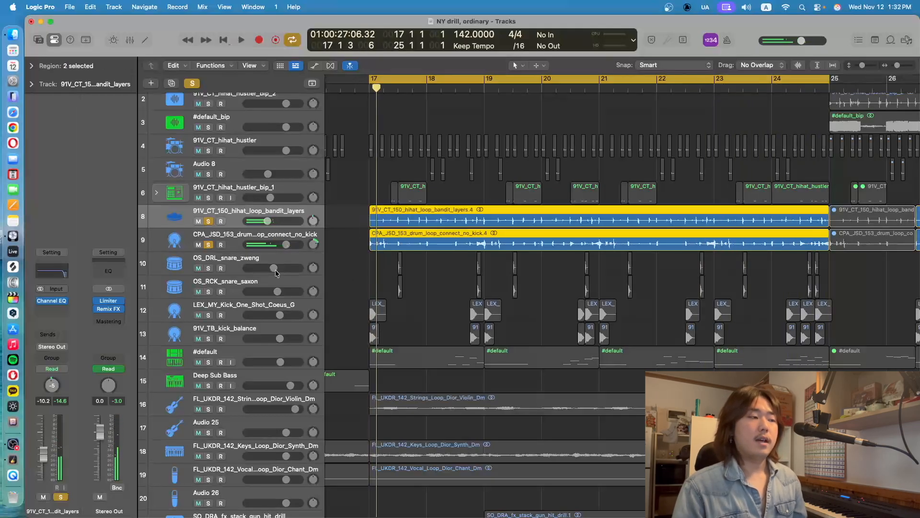
- Examine the Channel EQ high cut on the 91V_CT_150_hihat_loop_bandit_layers track and on the CPA_JSD_153 drum loop track
click(63, 273)
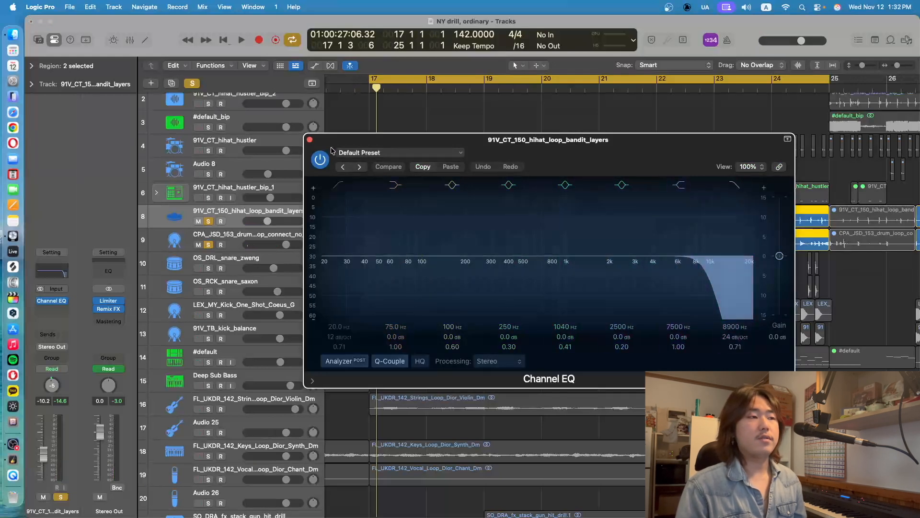
click(309, 140)
click(247, 236)
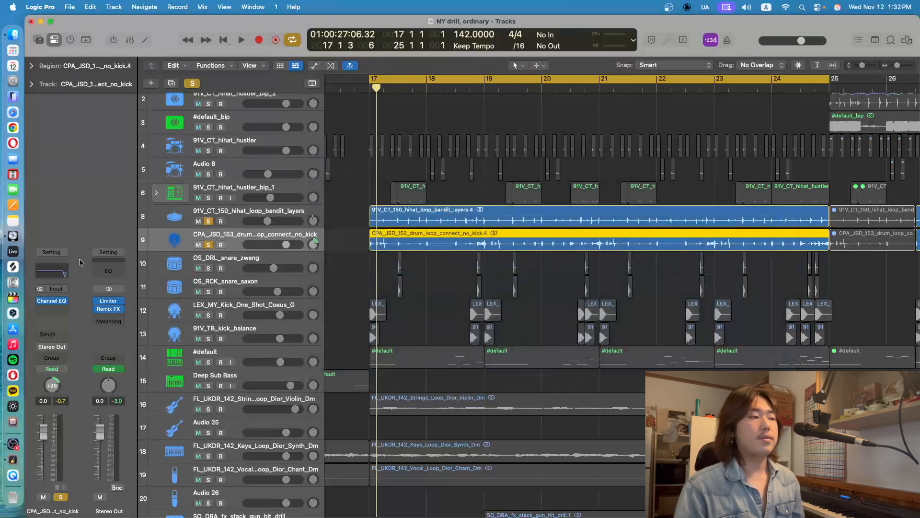
click(62, 271)
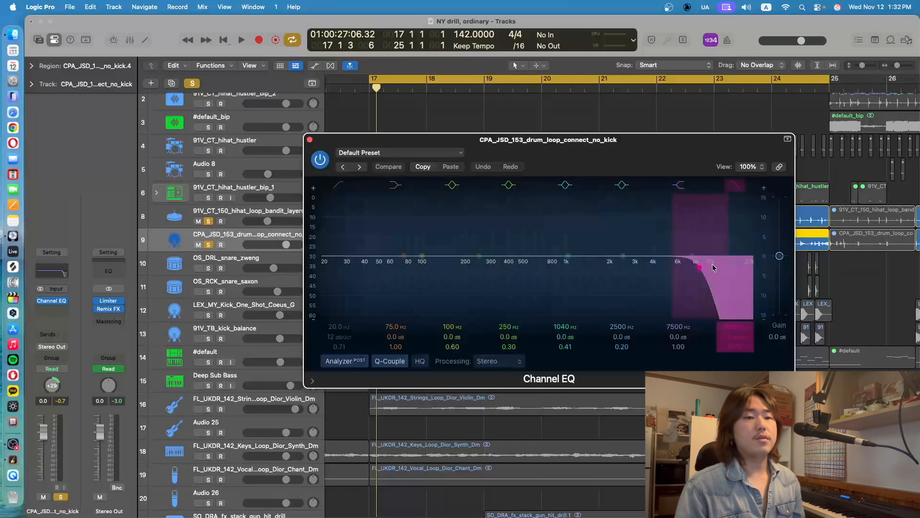
click(310, 140)
- Clear the solo from the two loop tracks, and select and solo all drum tracks from 91V_CT_hihat_hustler to 91V_TB_kick_balance
click(210, 221)
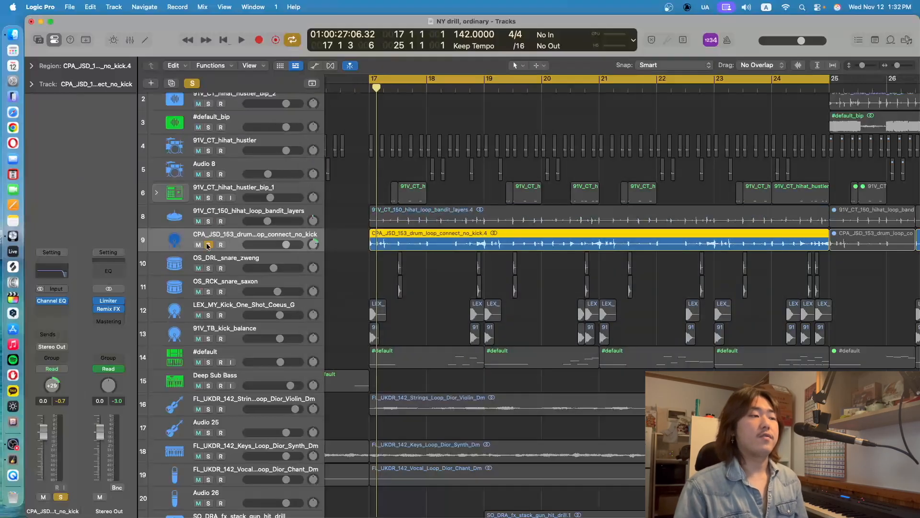
click(204, 244)
click(224, 142)
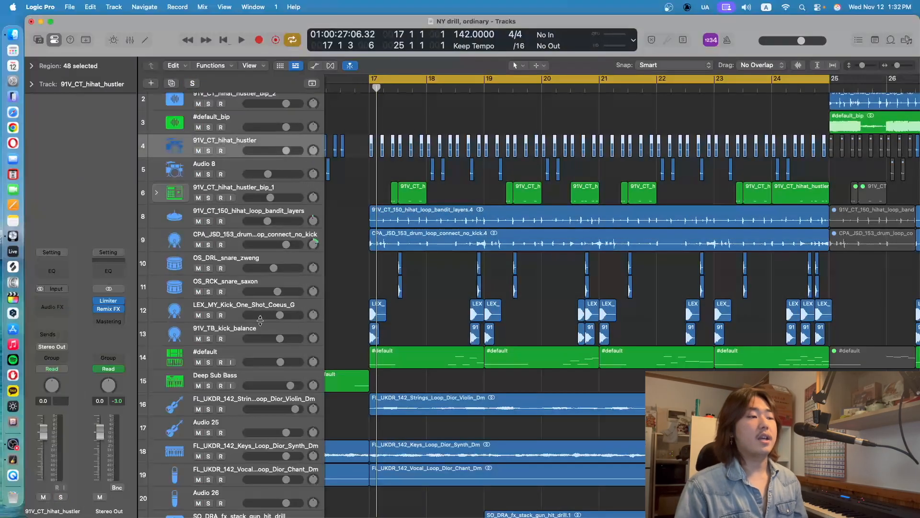
shift+click(244, 329)
click(209, 338)
drag(358, 208, 386, 245)
click(361, 223)
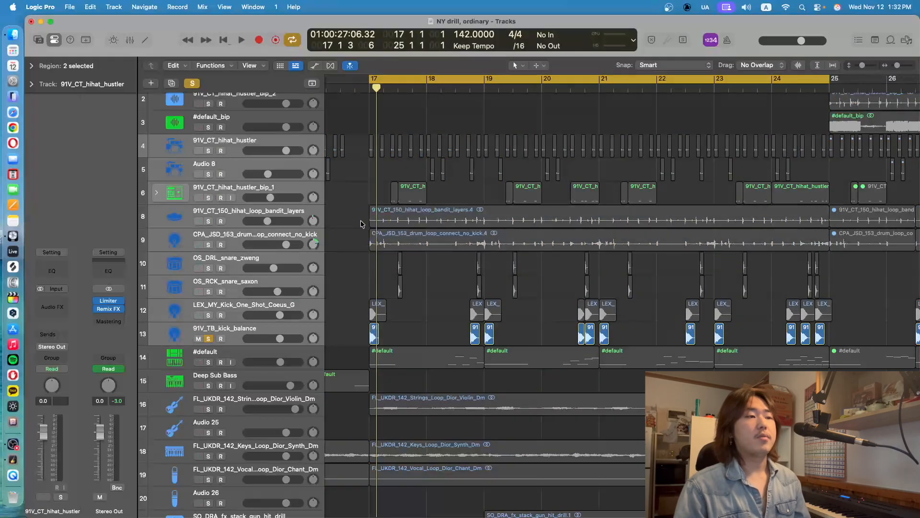
click(208, 151)
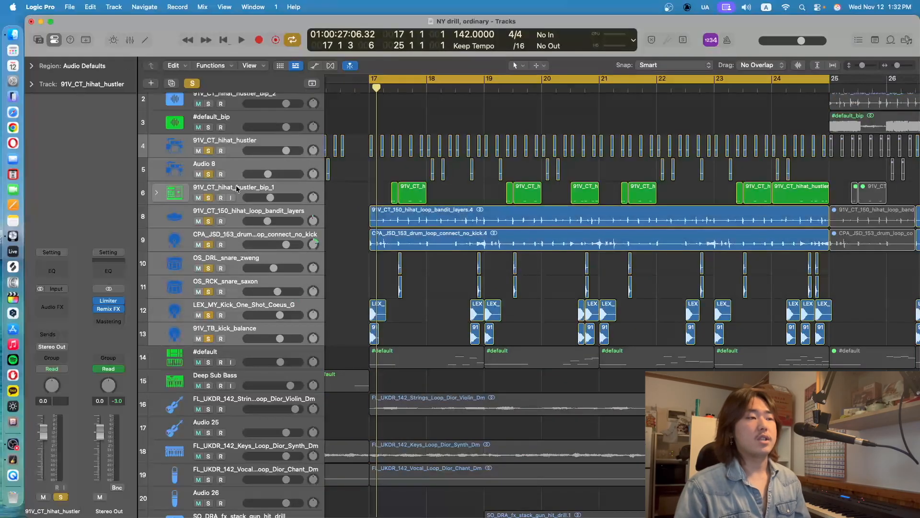
- Select the two loop regions and the hi-hat and snare regions around bar 17, and play all soloed drums through the cycle
drag(352, 213, 382, 235)
drag(351, 214, 382, 233)
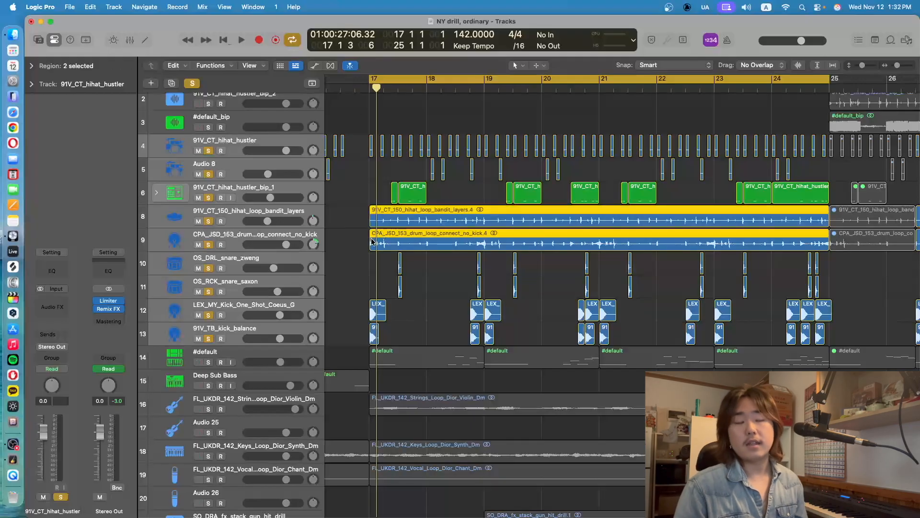
drag(369, 117, 442, 259)
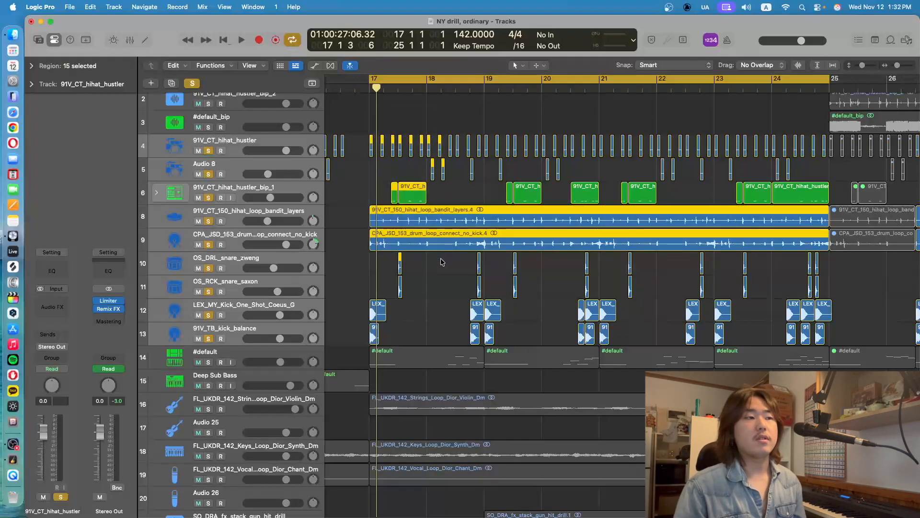
key(space)
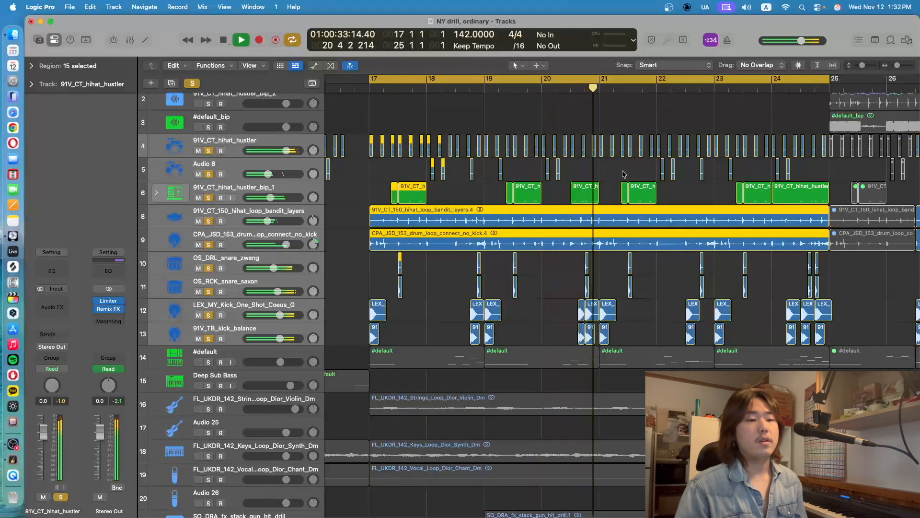
scroll(623, 174, down, 2)
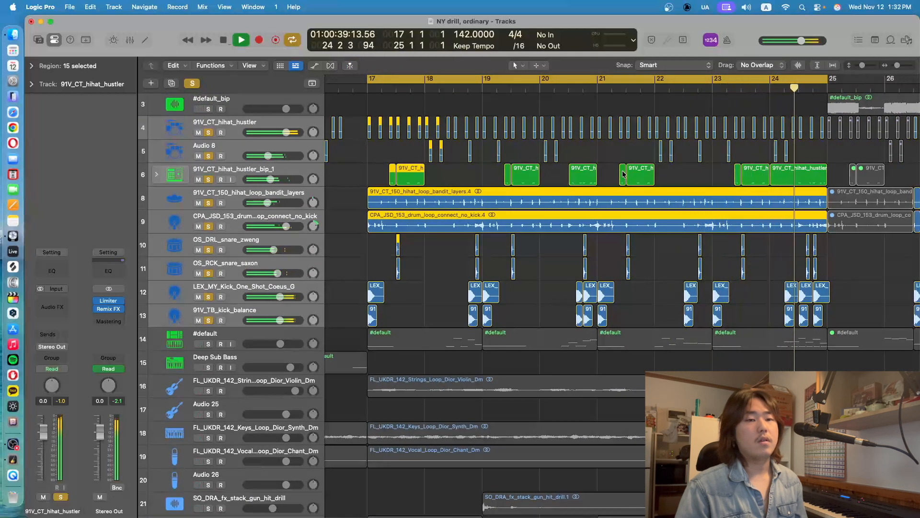
key(space)
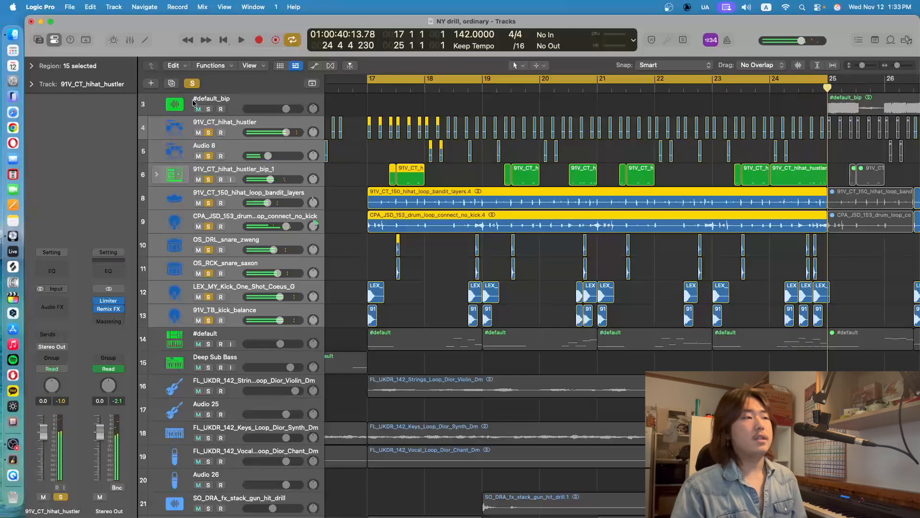
- Clear all solos, turn off the cycle range, and select only the 91V_CT_hihat_hustler track
click(192, 83)
scroll(313, 130, up, 1)
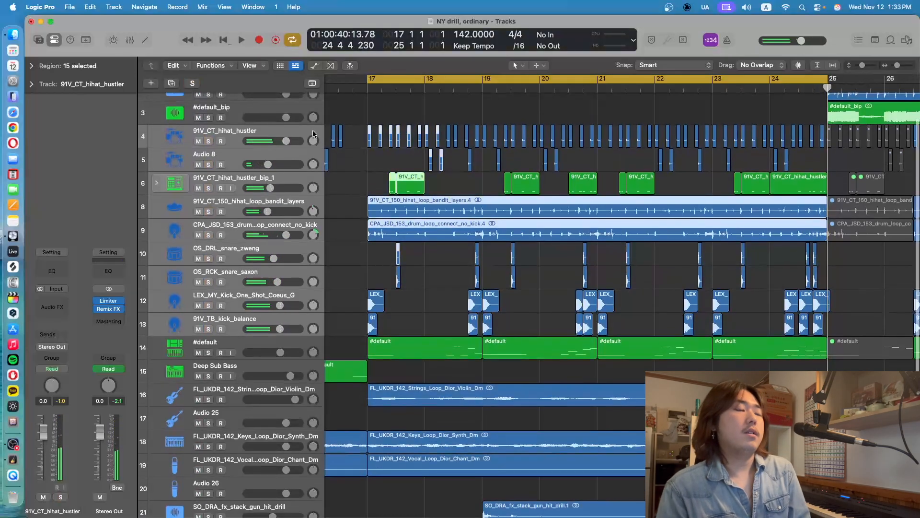
click(394, 78)
click(357, 194)
click(238, 133)
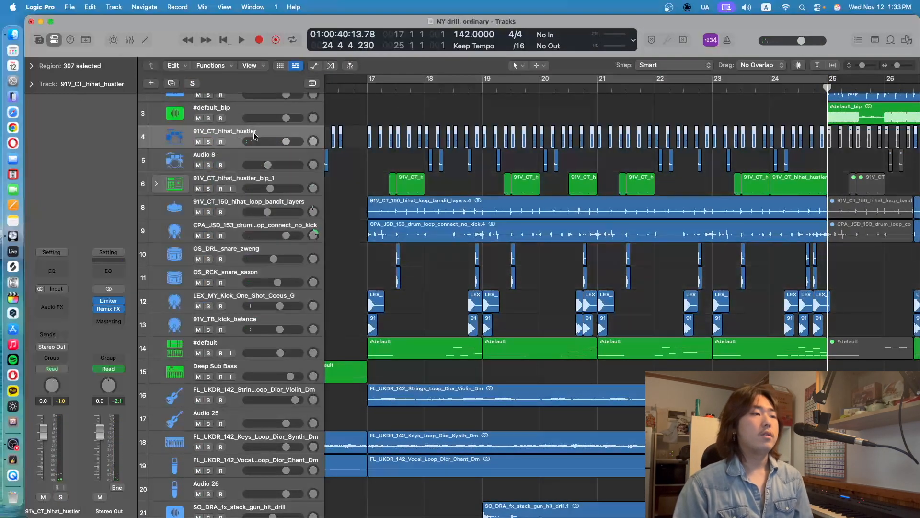
scroll(528, 335, up, 3)
scroll(535, 358, down, 2)
scroll(528, 363, down, 5)
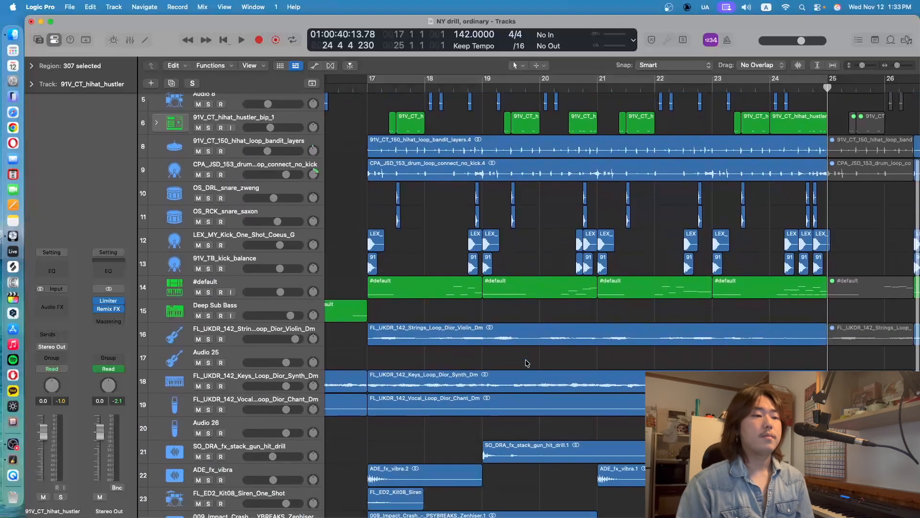
- Point out the melodic loop regions from bar 17 by selecting them, and select the four #default 808 regions up to bar 25
click(416, 326)
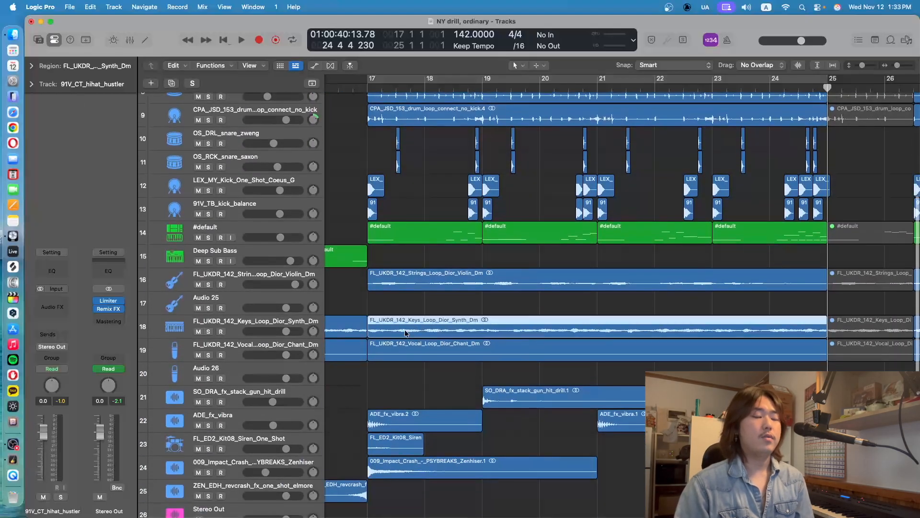
click(415, 343)
click(418, 287)
drag(804, 260, 404, 234)
- Select the five effects regions between bars 17 and 23 on the gun hit, vibra, siren and impact crash tracks
scroll(620, 391, down, 2)
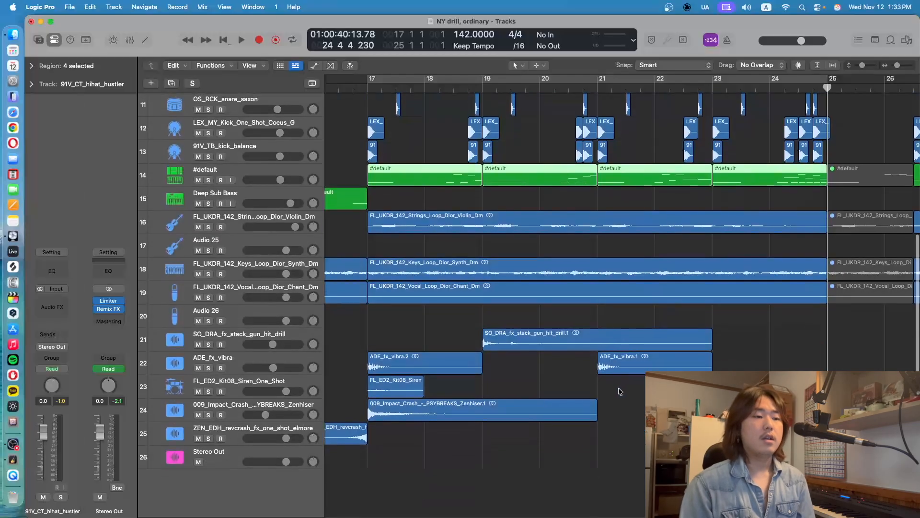
drag(794, 450, 381, 334)
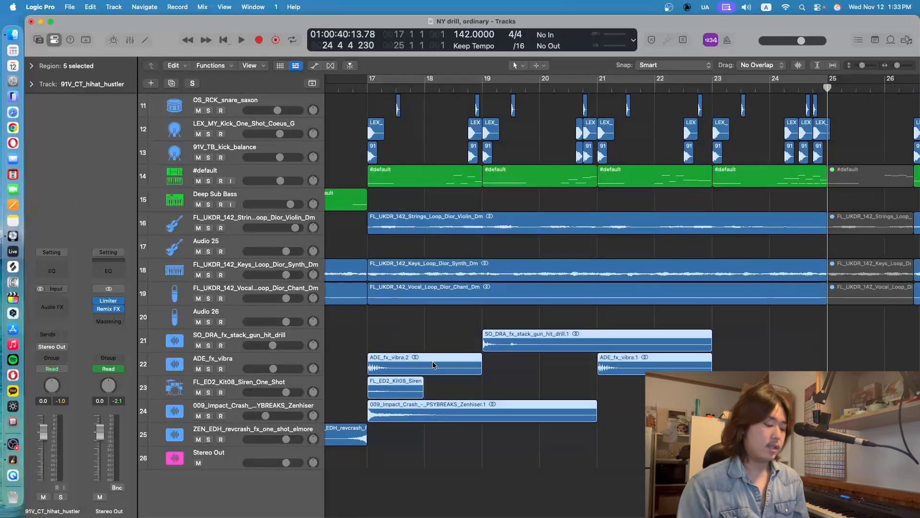
key(super+Left)
key(super+Left)
key(super+Left)
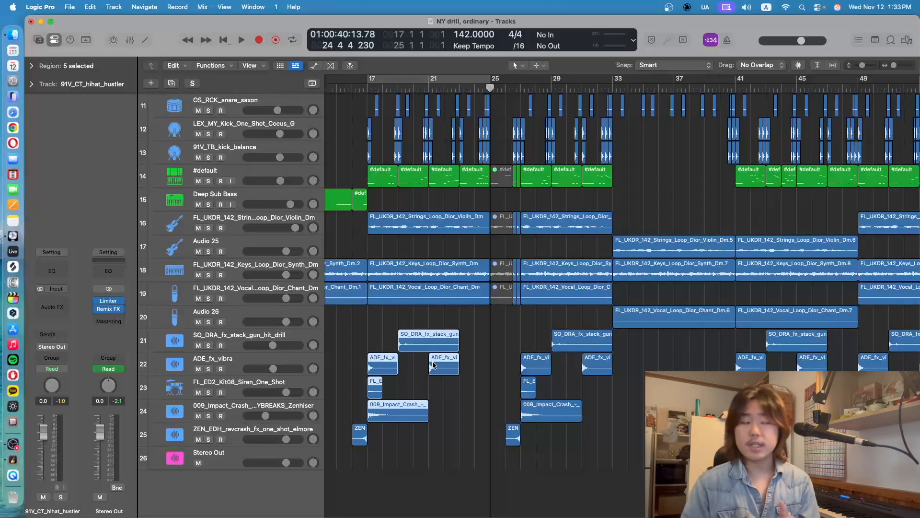
scroll(412, 342, left, 10)
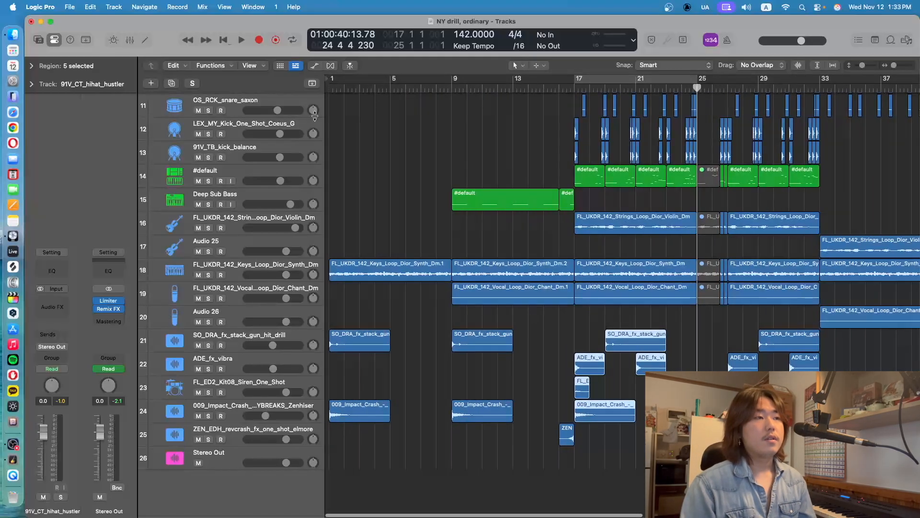
- Solo the SO_DRA_fx_stack_gun_hit_drill track and play it from the start of the project and from bar 19
key(Return)
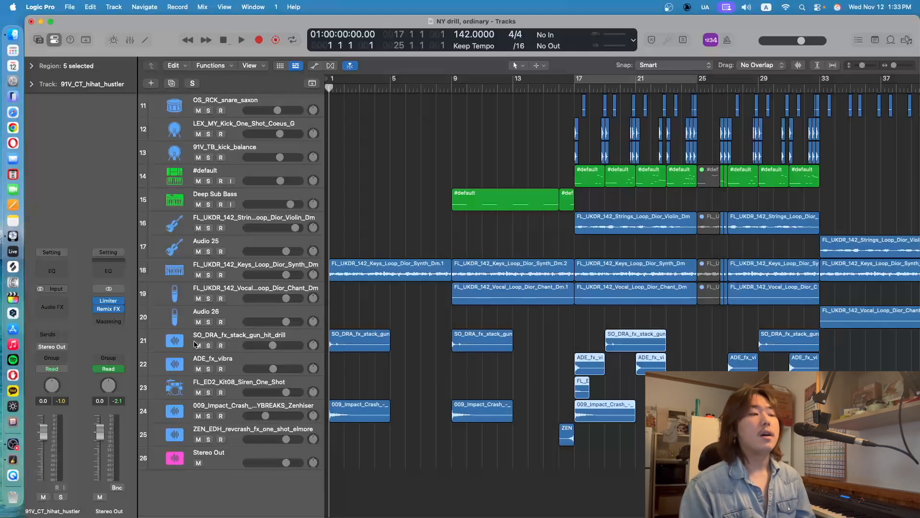
click(209, 345)
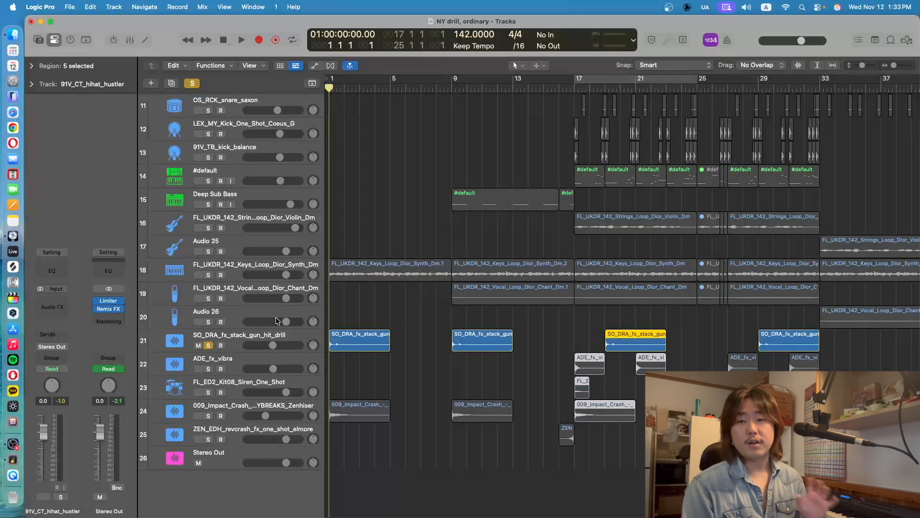
key(space)
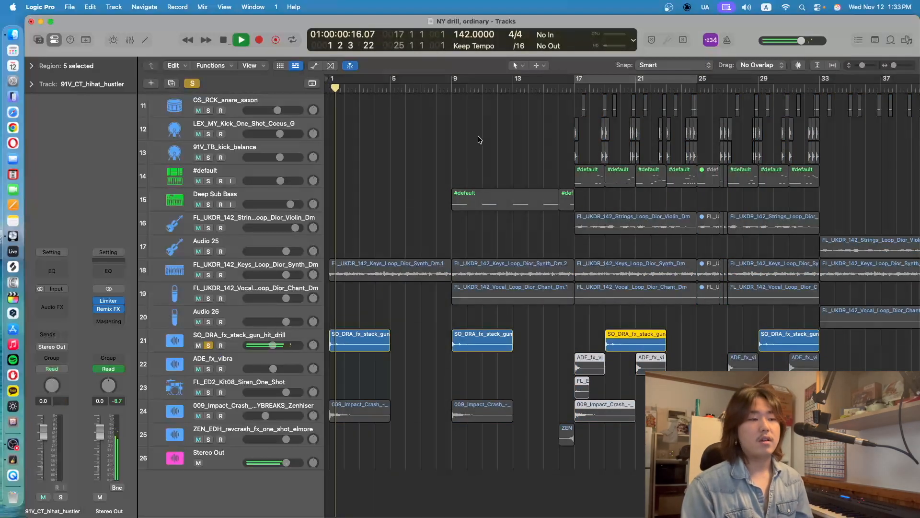
drag(451, 89, 605, 91)
key(space)
key(space)
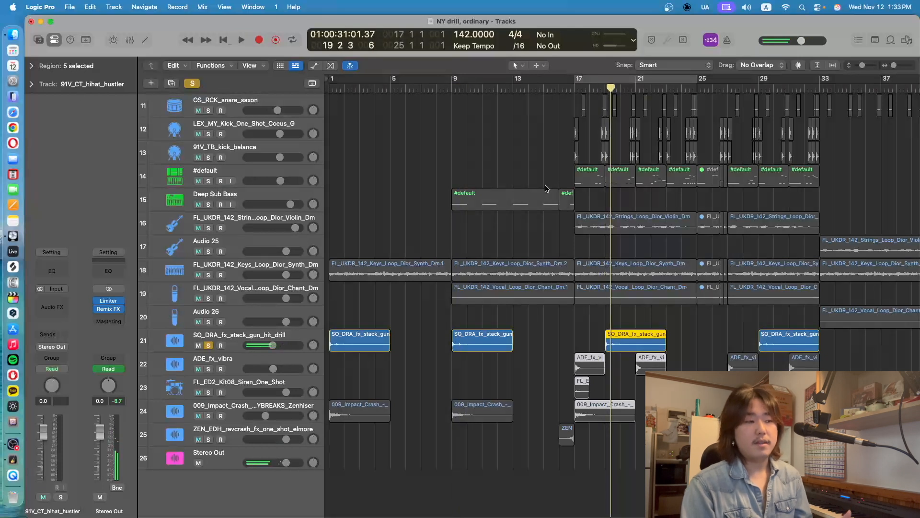
- Switch the solo from the gun hit track to ADE_fx_vibra and play it from bar 17
click(208, 345)
click(208, 368)
scroll(204, 369, up, 1)
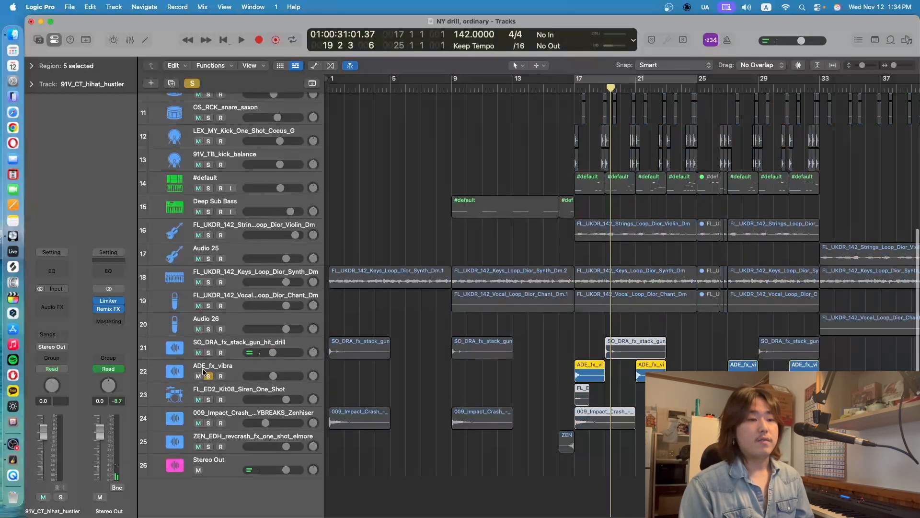
click(573, 88)
key(space)
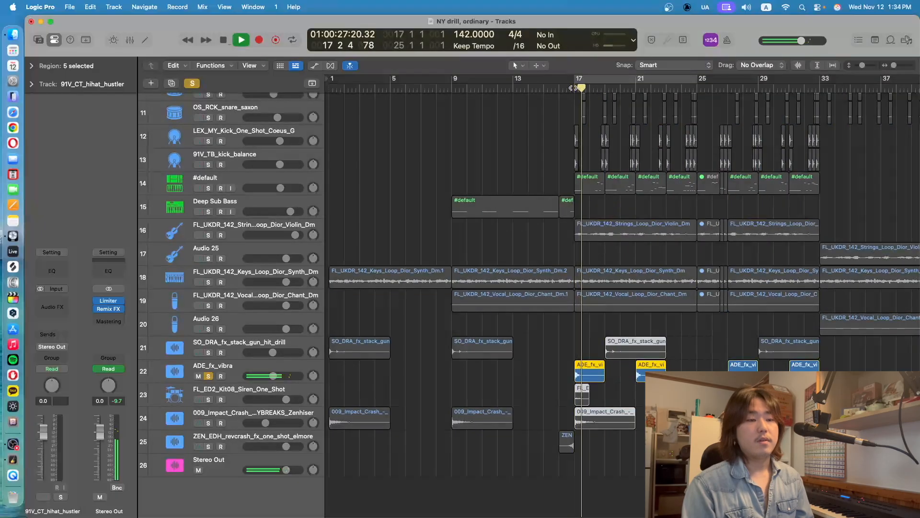
key(space)
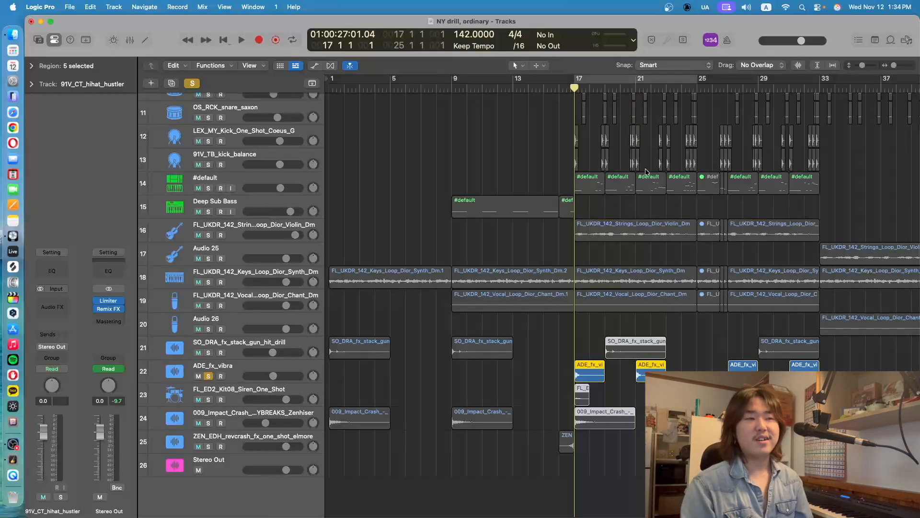
- Play the soloed ADE_fx_vibra track from bar 21, and move the playhead to bar 27
scroll(617, 169, right, 2)
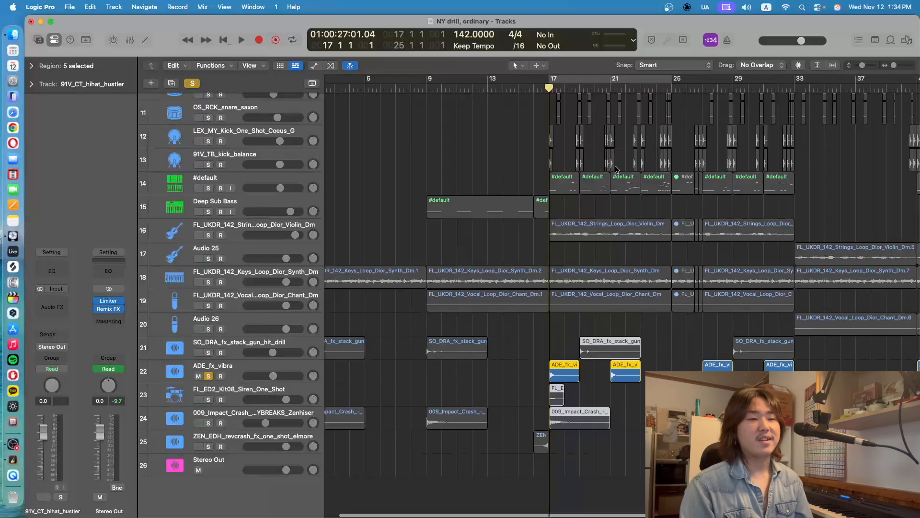
key(space)
click(605, 90)
key(space)
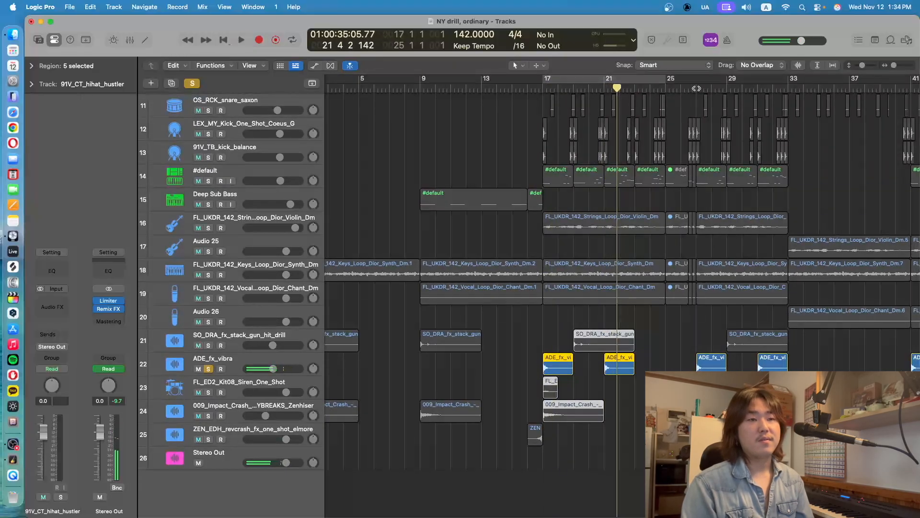
click(696, 89)
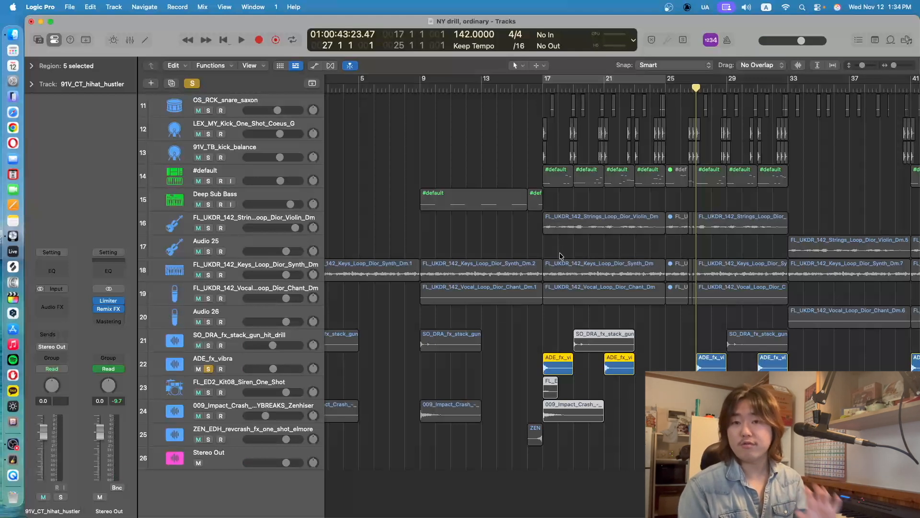
- Solo only the FL_ED2_Kit08_Siren_One_Shot track and play it from bar 17 and from bar 27
alt+click(208, 392)
scroll(374, 239, up, 1)
click(543, 90)
scroll(544, 94, up, 1)
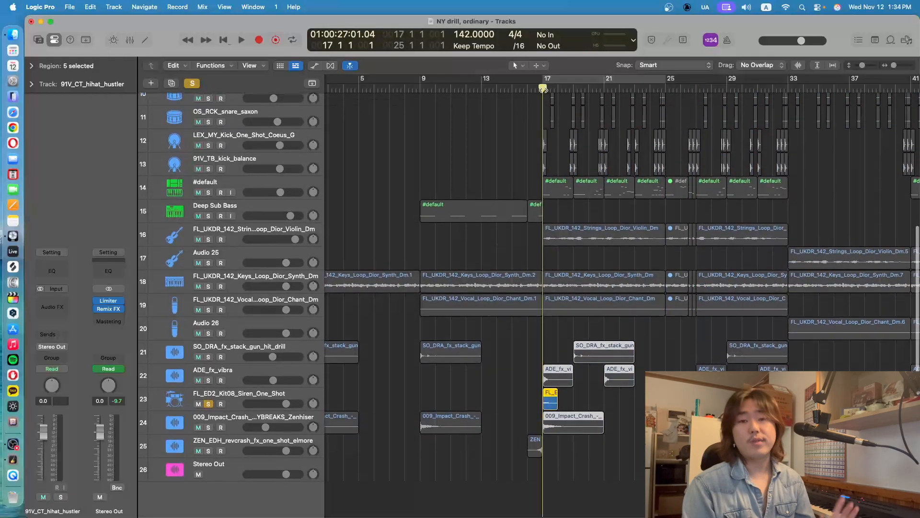
scroll(546, 95, up, 1)
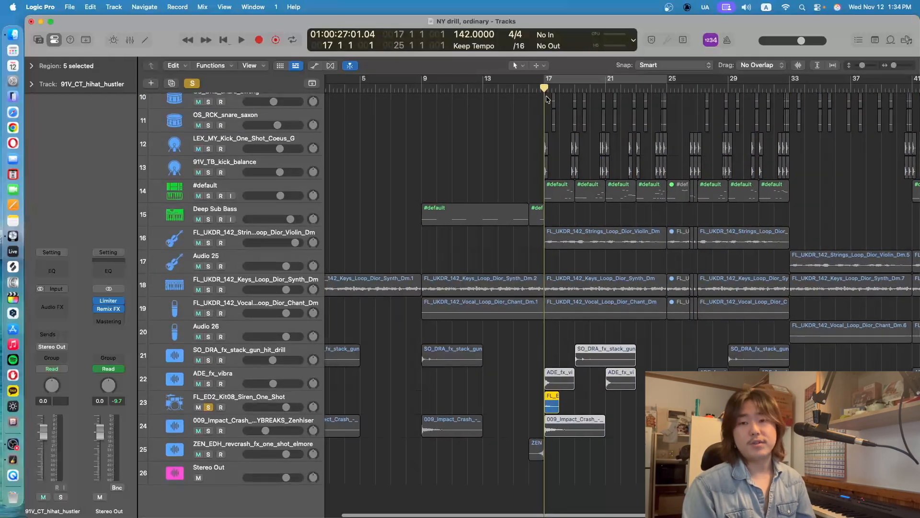
key(space)
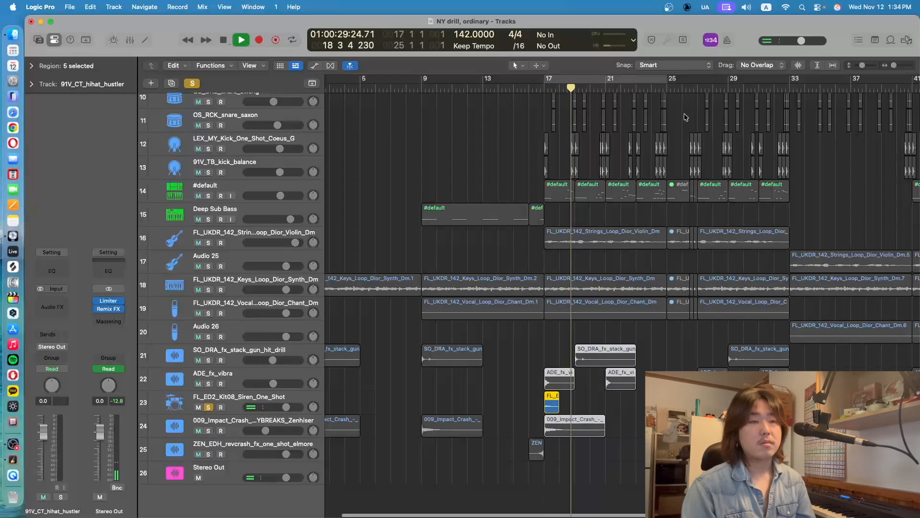
key(space)
key(space)
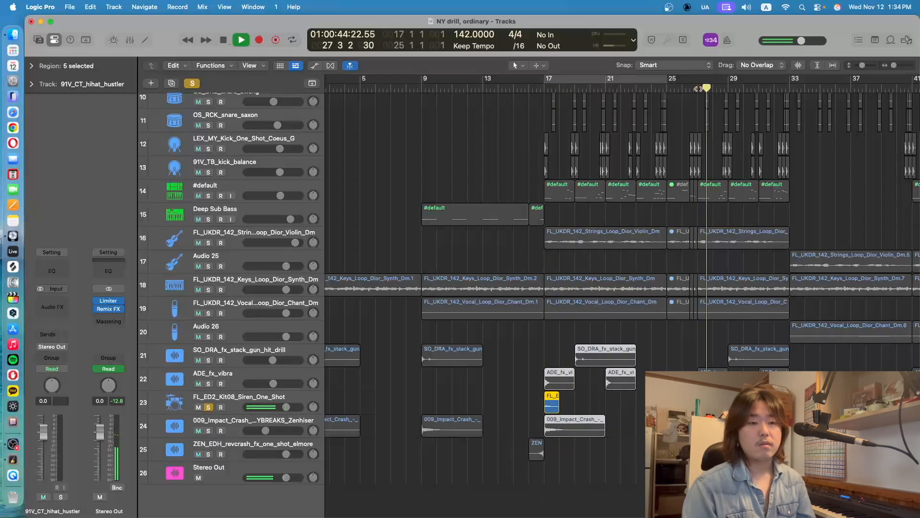
key(space)
- Switch the solo from the siren to the 009_Impact_Crash track and play it from the start of the project
click(209, 407)
click(208, 431)
scroll(376, 304, left, 3)
click(330, 90)
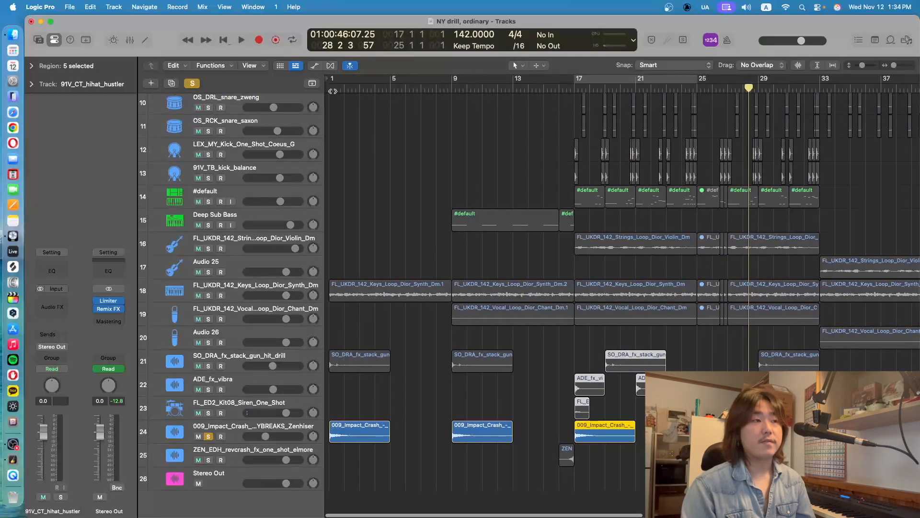
key(space)
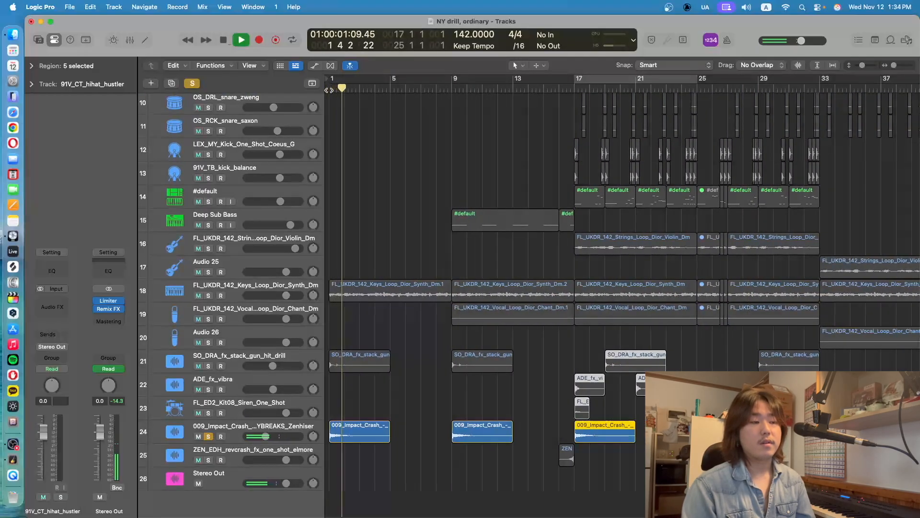
key(space)
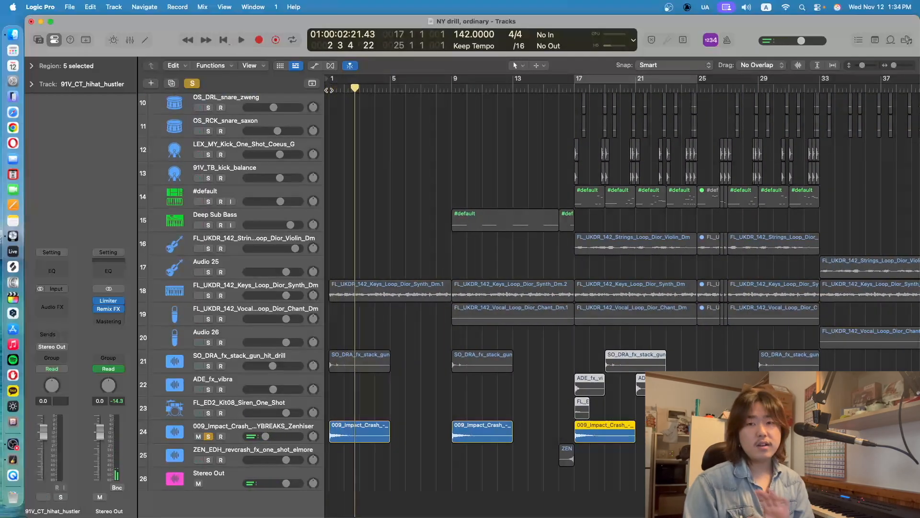
- Play the soloed 009_Impact_Crash track from bar 9
key(Return)
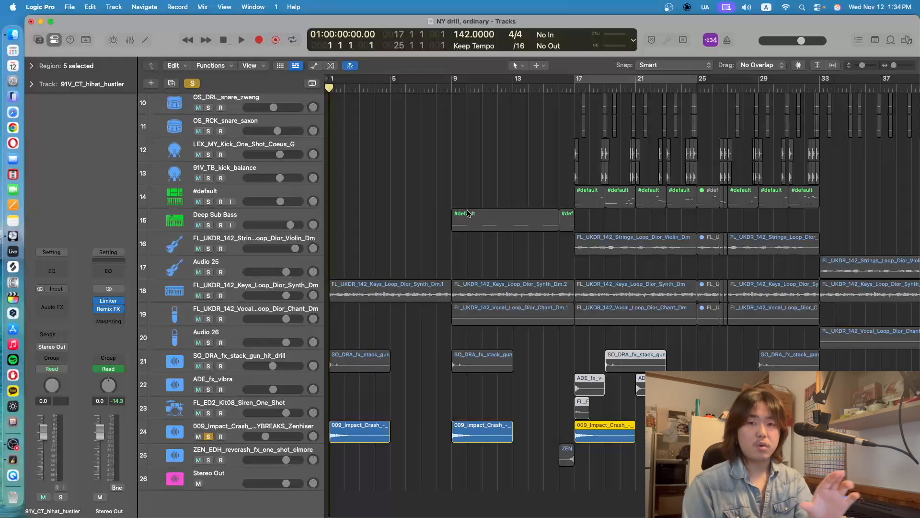
click(454, 88)
key(space)
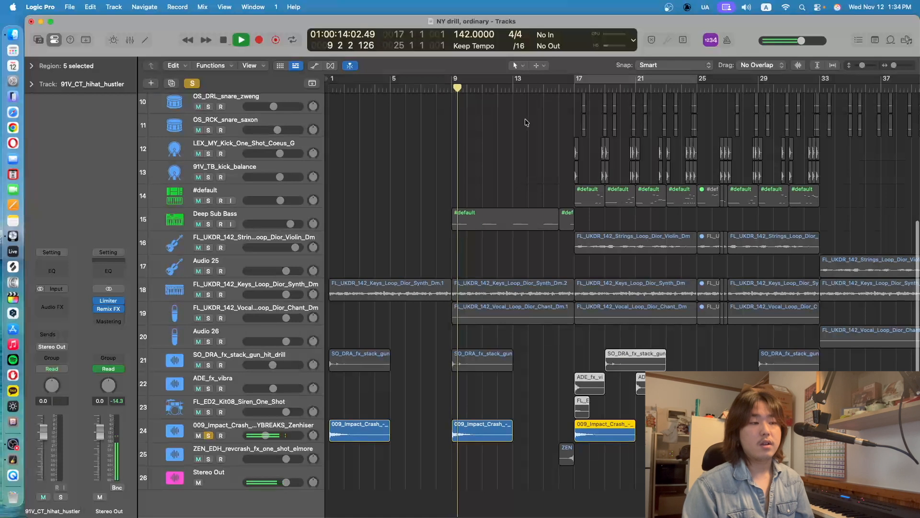
scroll(527, 122, right, 3)
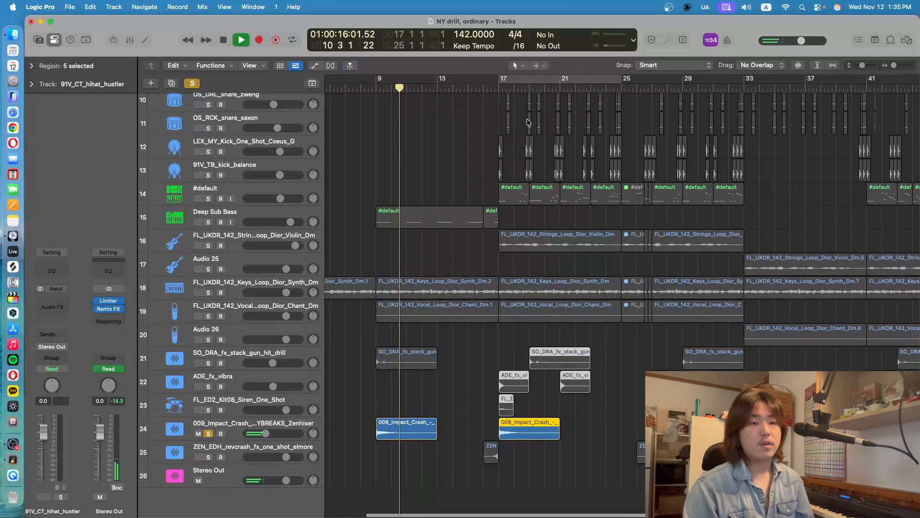
key(space)
- Switch the solo to the ZEN_EDH_revcrash_fx_one_shot_elmore track, select that track, and play it from bar 16
click(208, 458)
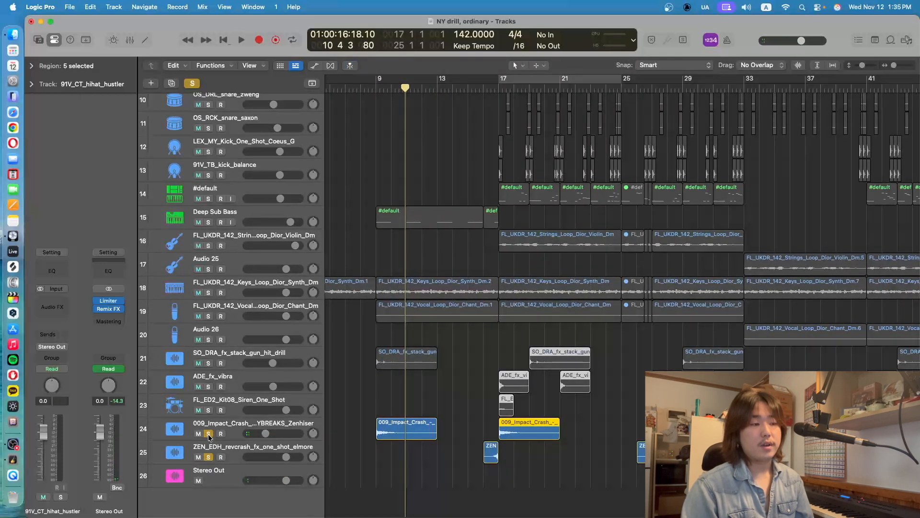
click(206, 434)
click(236, 447)
click(482, 91)
key(space)
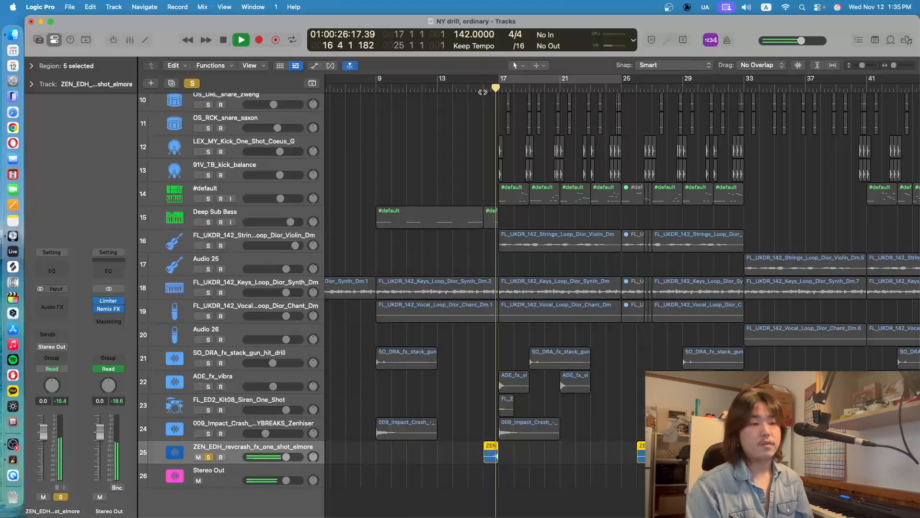
key(space)
- Add the impact crash, siren, vibra and gun hit tracks to the solo and play all five effects tracks from bar 16
click(204, 433)
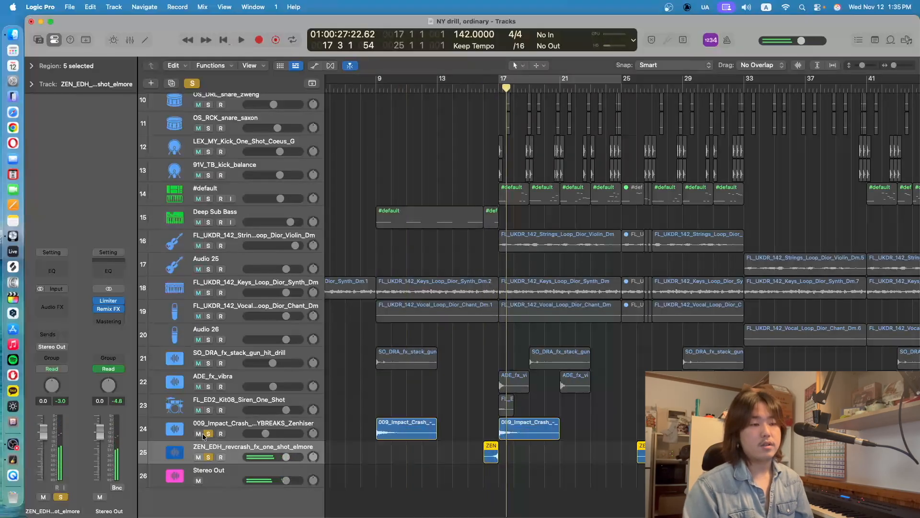
click(483, 90)
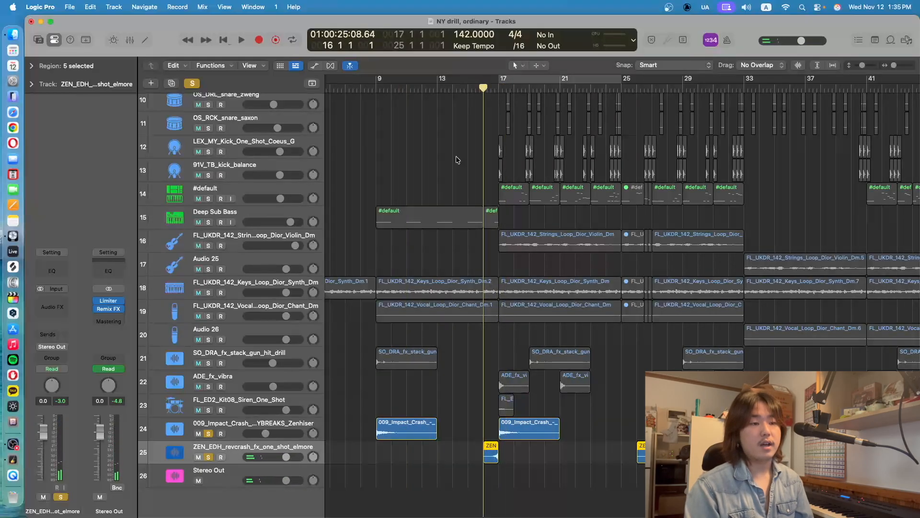
click(206, 409)
click(202, 386)
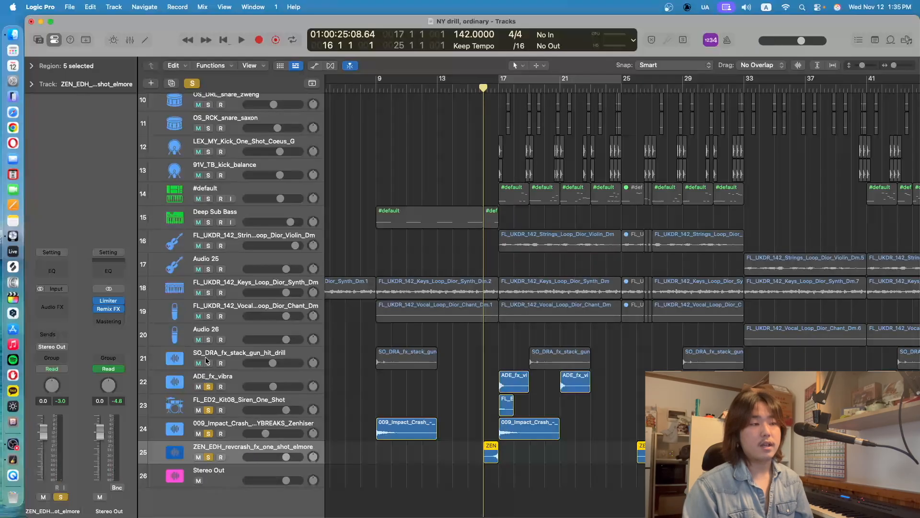
click(207, 365)
key(space)
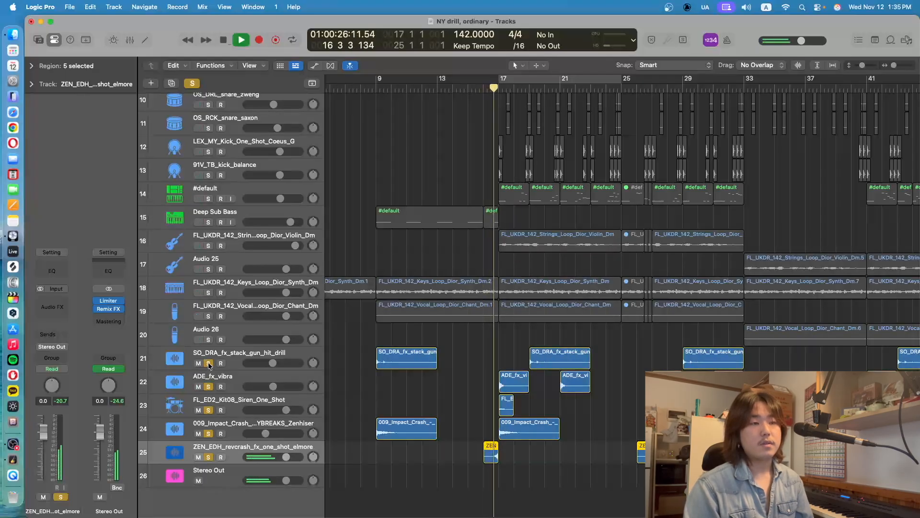
scroll(282, 160, down, 1)
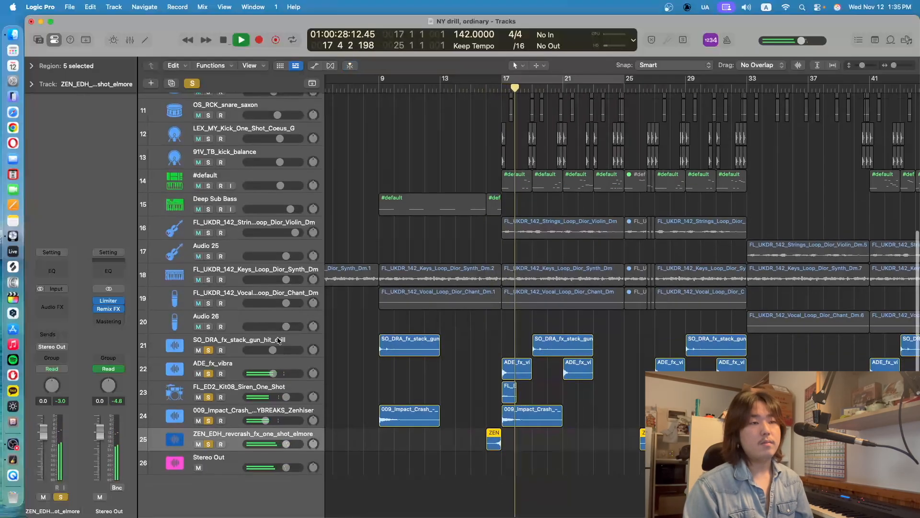
key(space)
- Clear the solo from all effects tracks and look over the full track list
click(192, 84)
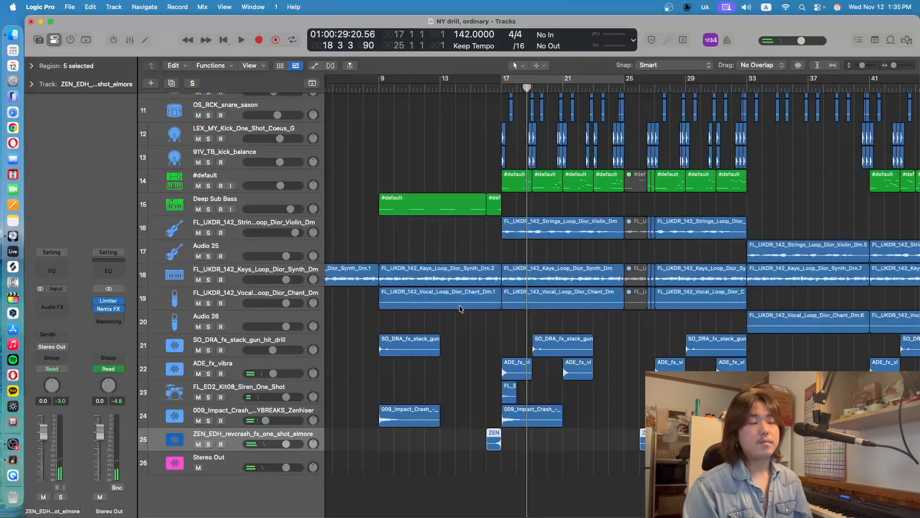
scroll(461, 310, up, 10)
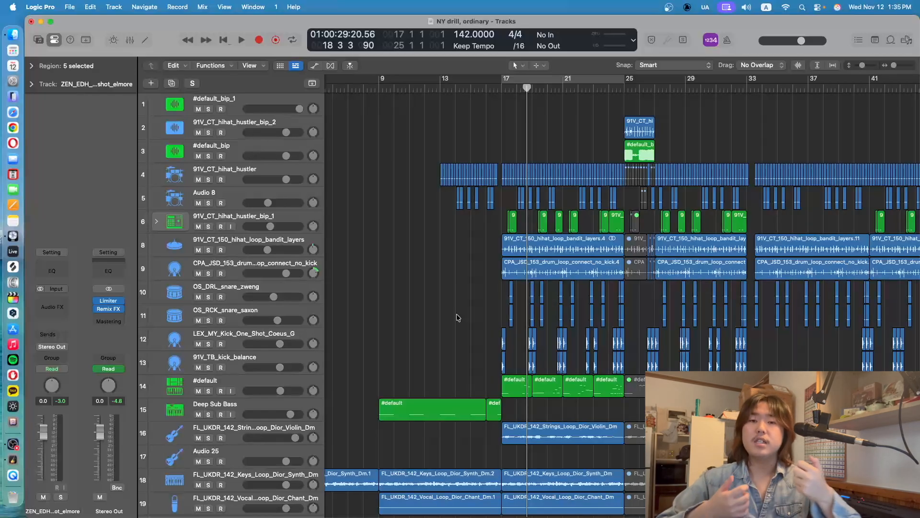
scroll(457, 318, down, 6)
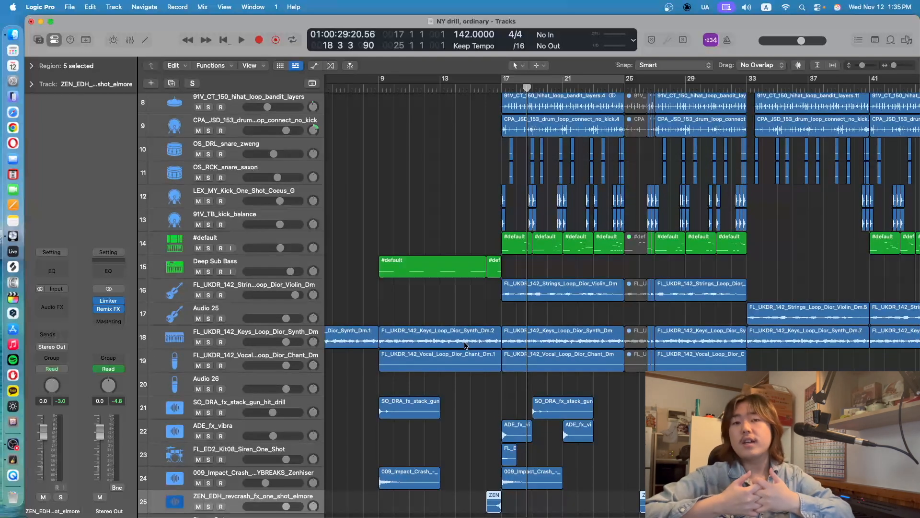
- Hide the inspector and reduce the track heights so the whole track list down to Stereo Out fits on screen
scroll(465, 344, down, 3)
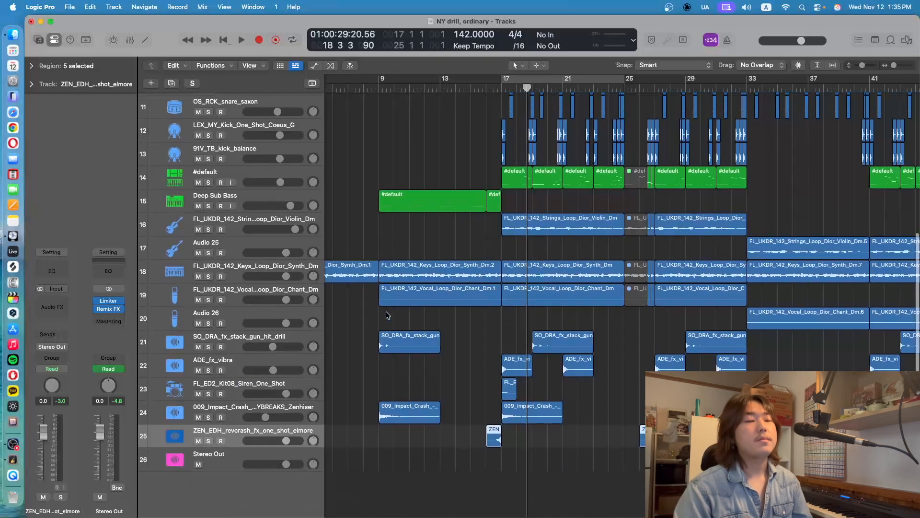
click(59, 41)
scroll(415, 221, up, 4)
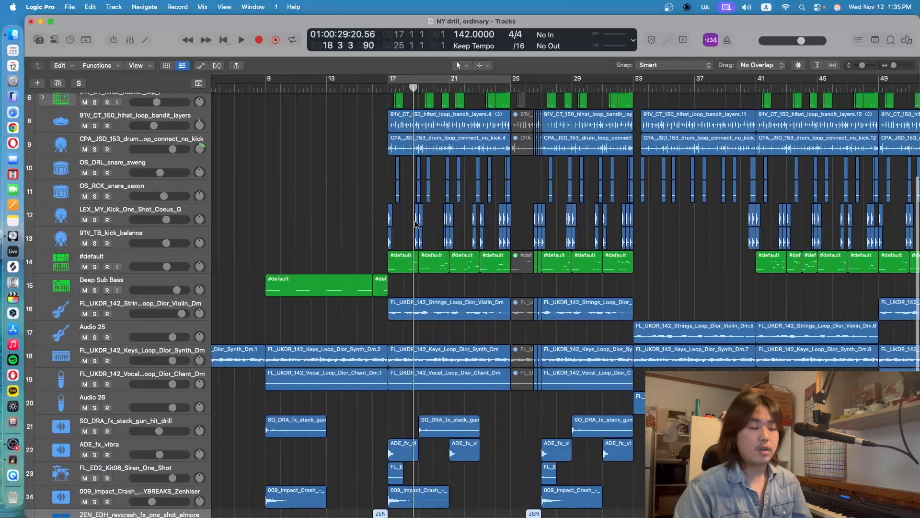
key(super+Up)
key(super+Up)
key(super+Up)
- Select the gun hit, vibra, siren and impact crash effects regions between bars 17 and 23
drag(385, 126, 500, 337)
drag(476, 405, 373, 362)
scroll(374, 362, left, 3)
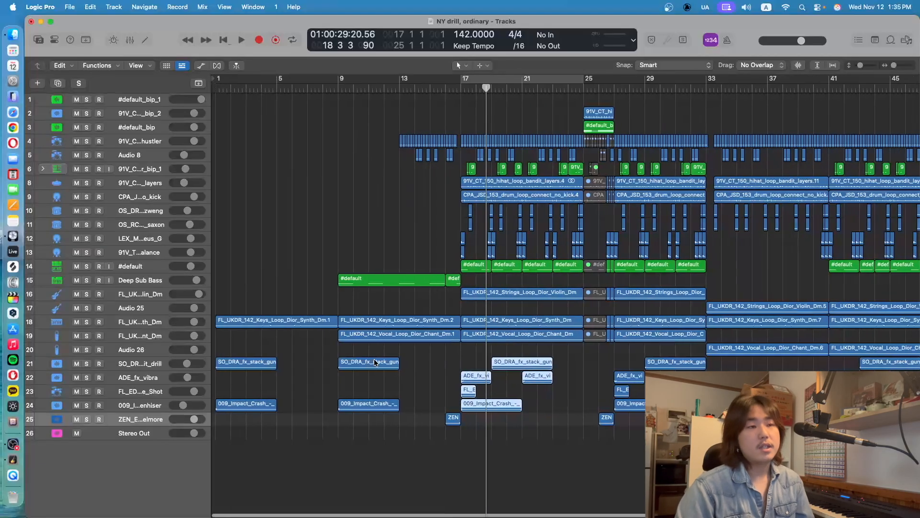
- Move the playhead to bar 17 and enlarge the track heights slightly to show the section's layers
click(462, 91)
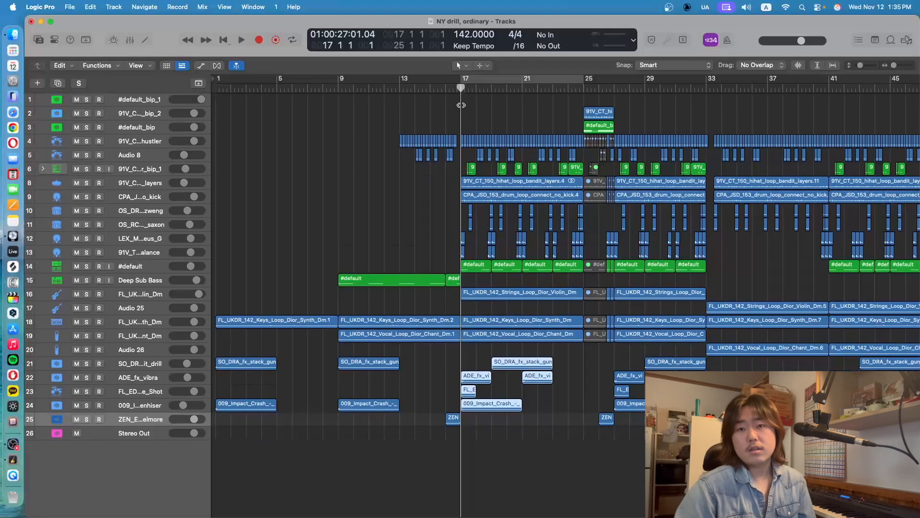
key(super+Down)
key(super+Down)
key(super+Down)
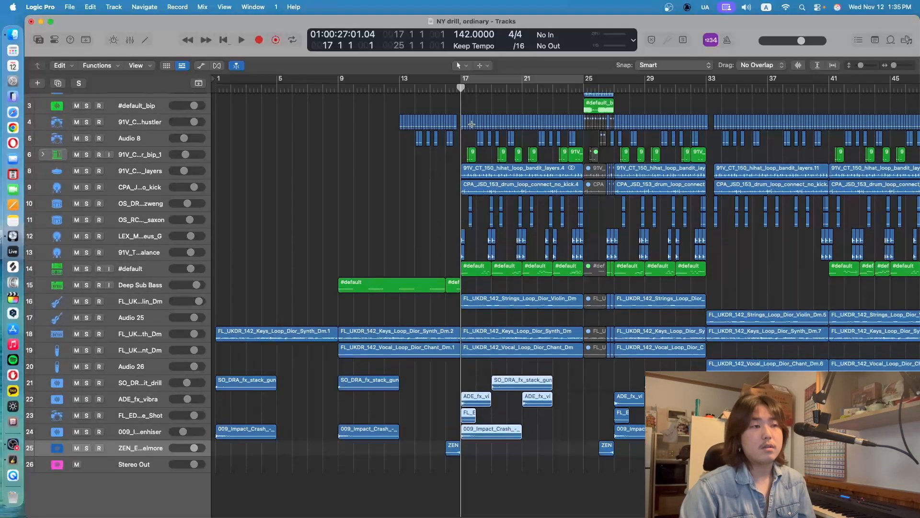
scroll(472, 126, up, 3)
scroll(472, 126, right, 2)
scroll(471, 123, down, 1)
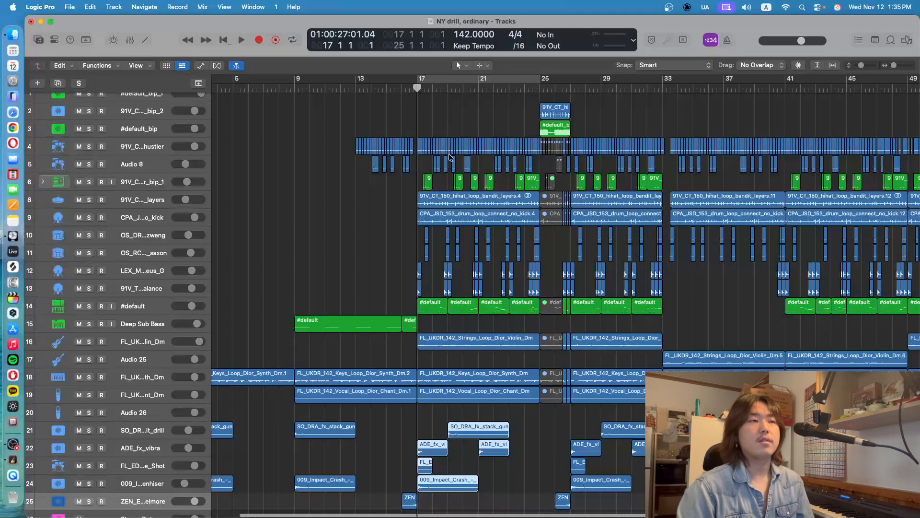
- Turn on the cycle area from bar 17 to bar 25 and play the full beat with all tracks
click(423, 85)
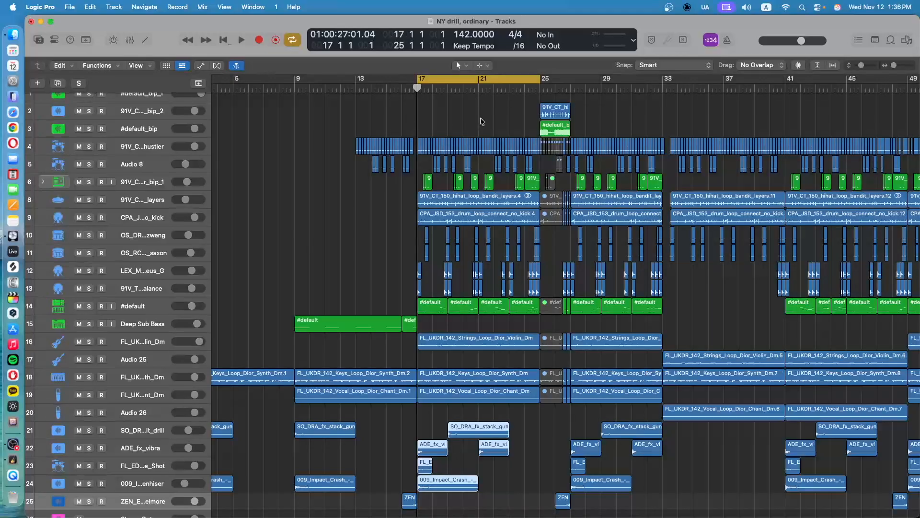
key(space)
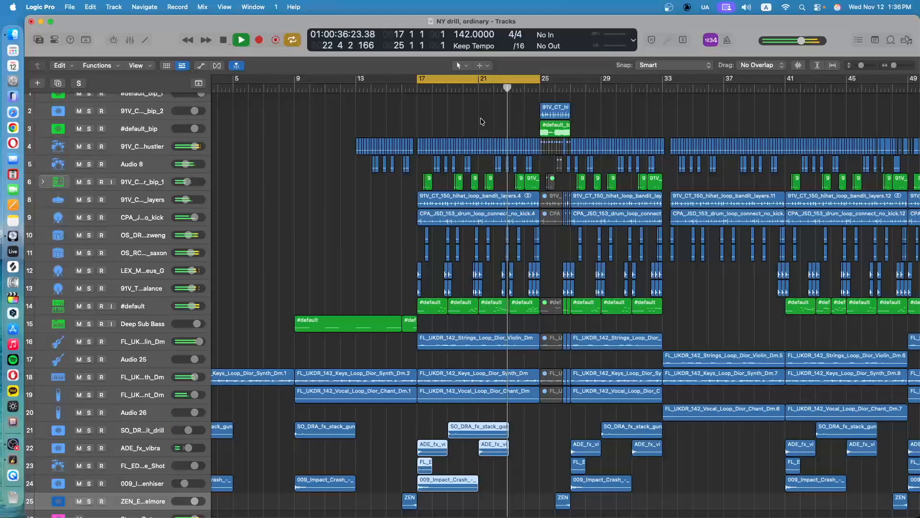
scroll(541, 189, right, 1)
scroll(541, 188, right, 2)
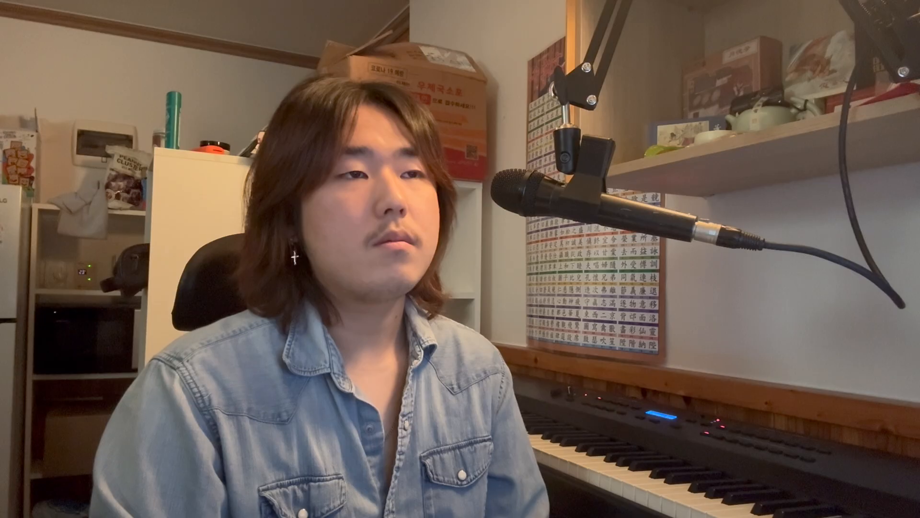